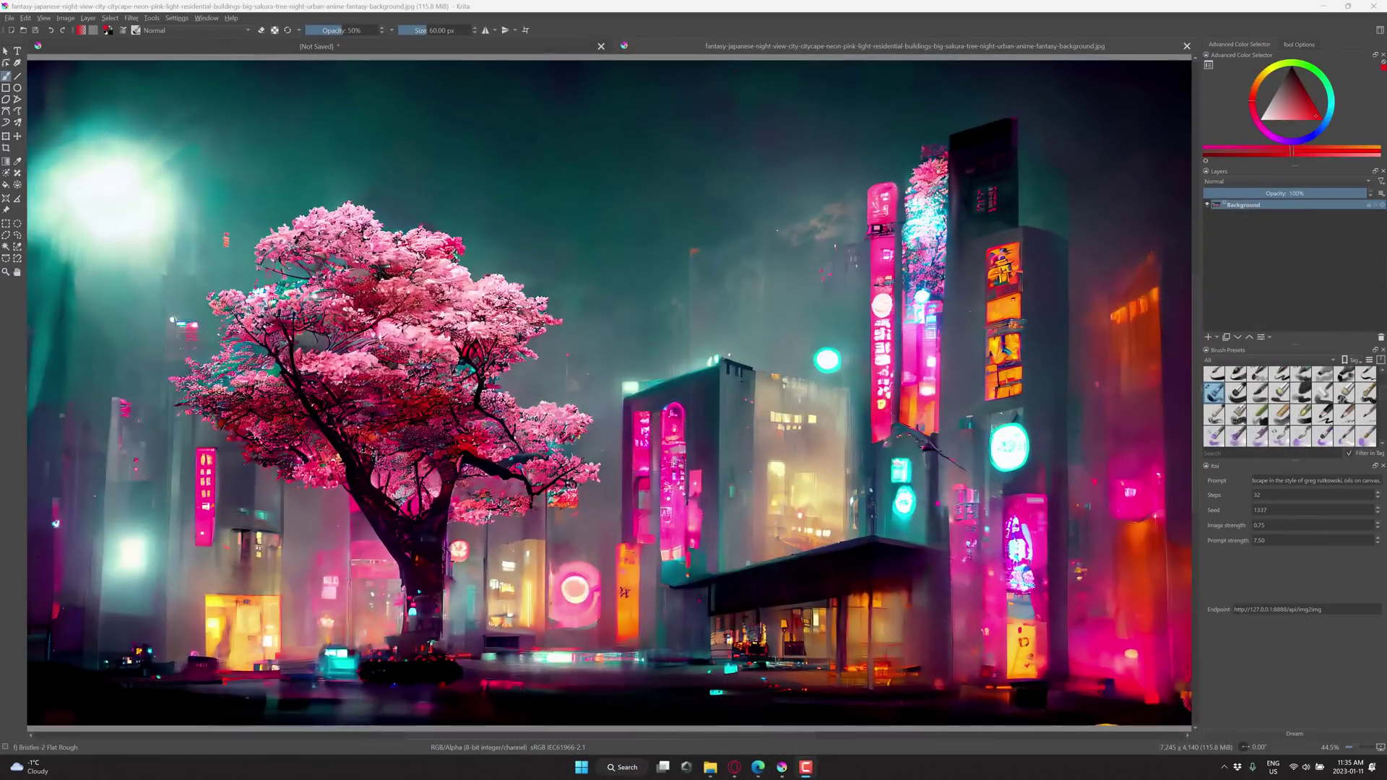
# Step: Bring Krita into focus, then open and dismiss the pop-up brush and colour palette
pyautogui.click(896, 6)
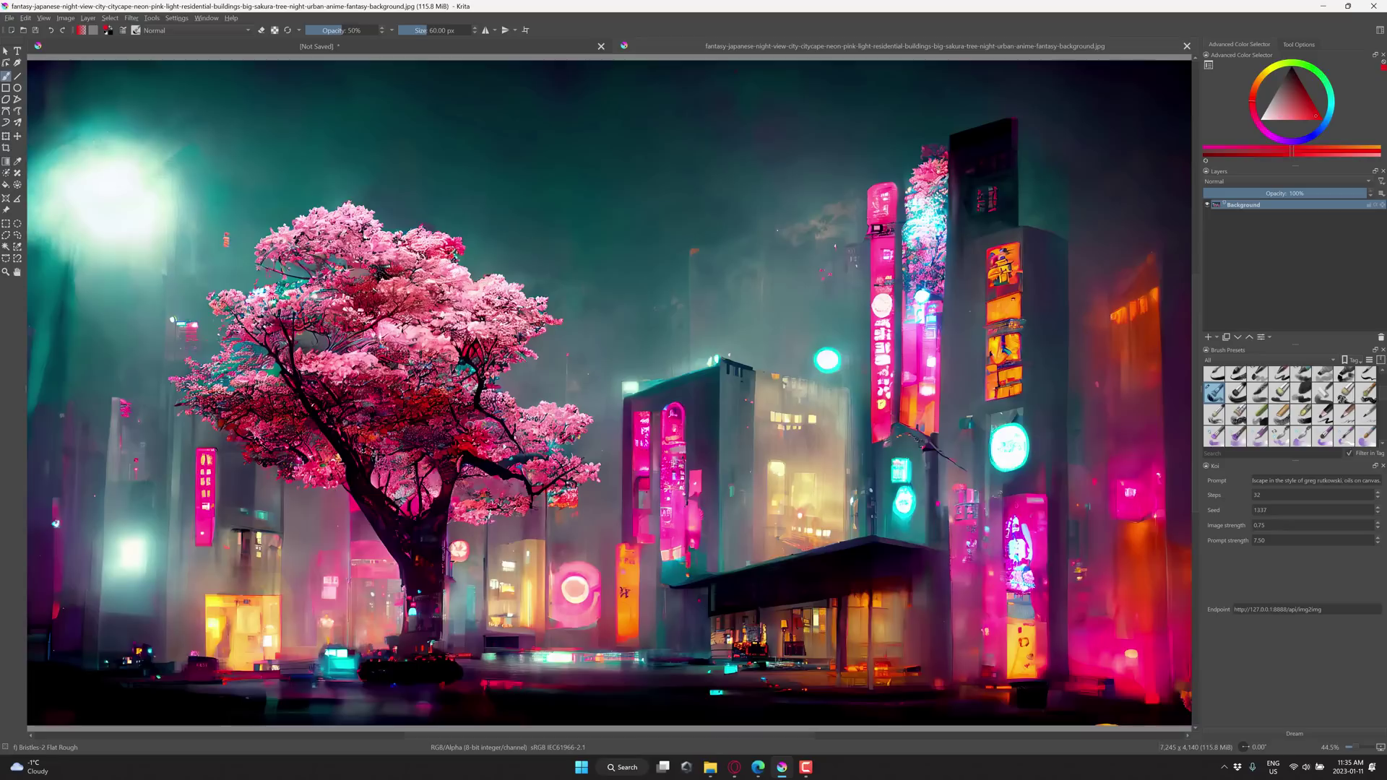
pyautogui.rightClick(681, 243)
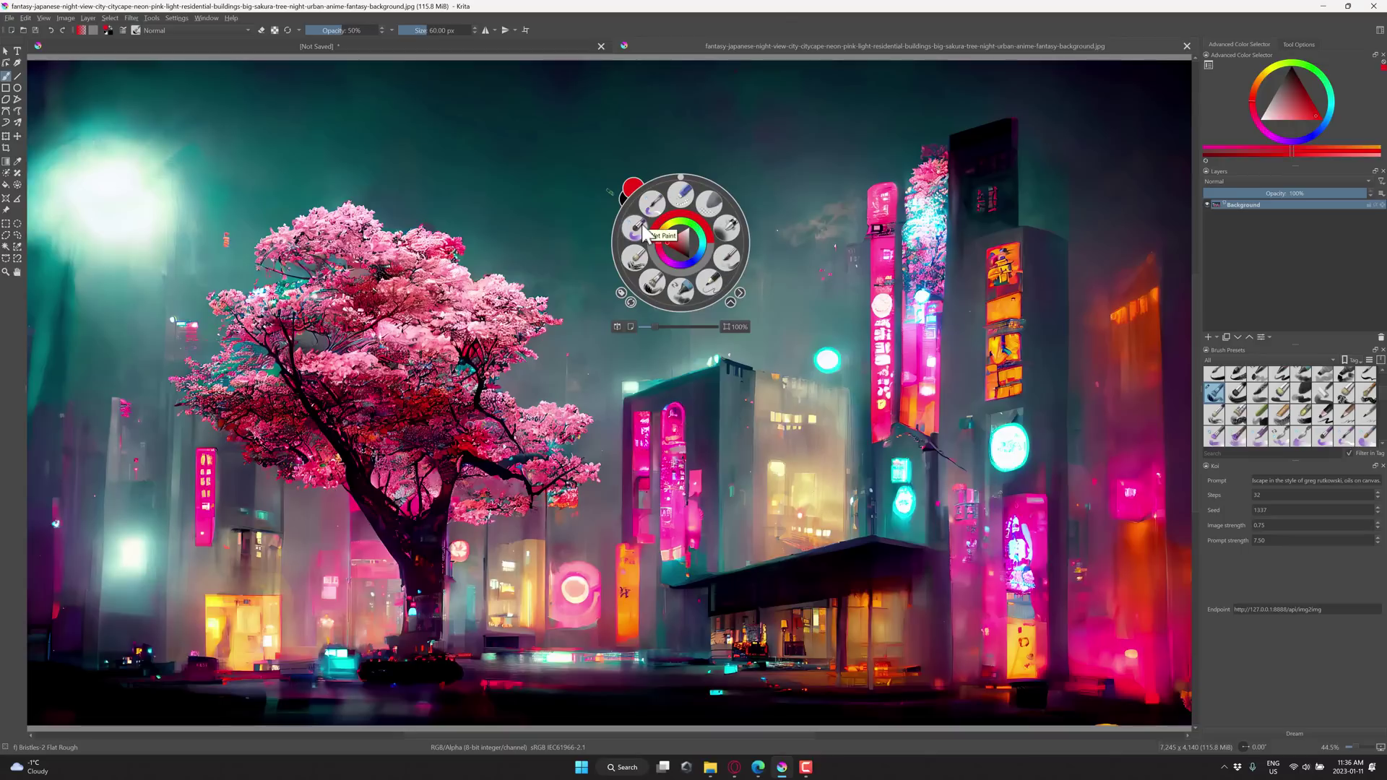
pyautogui.press('Escape')
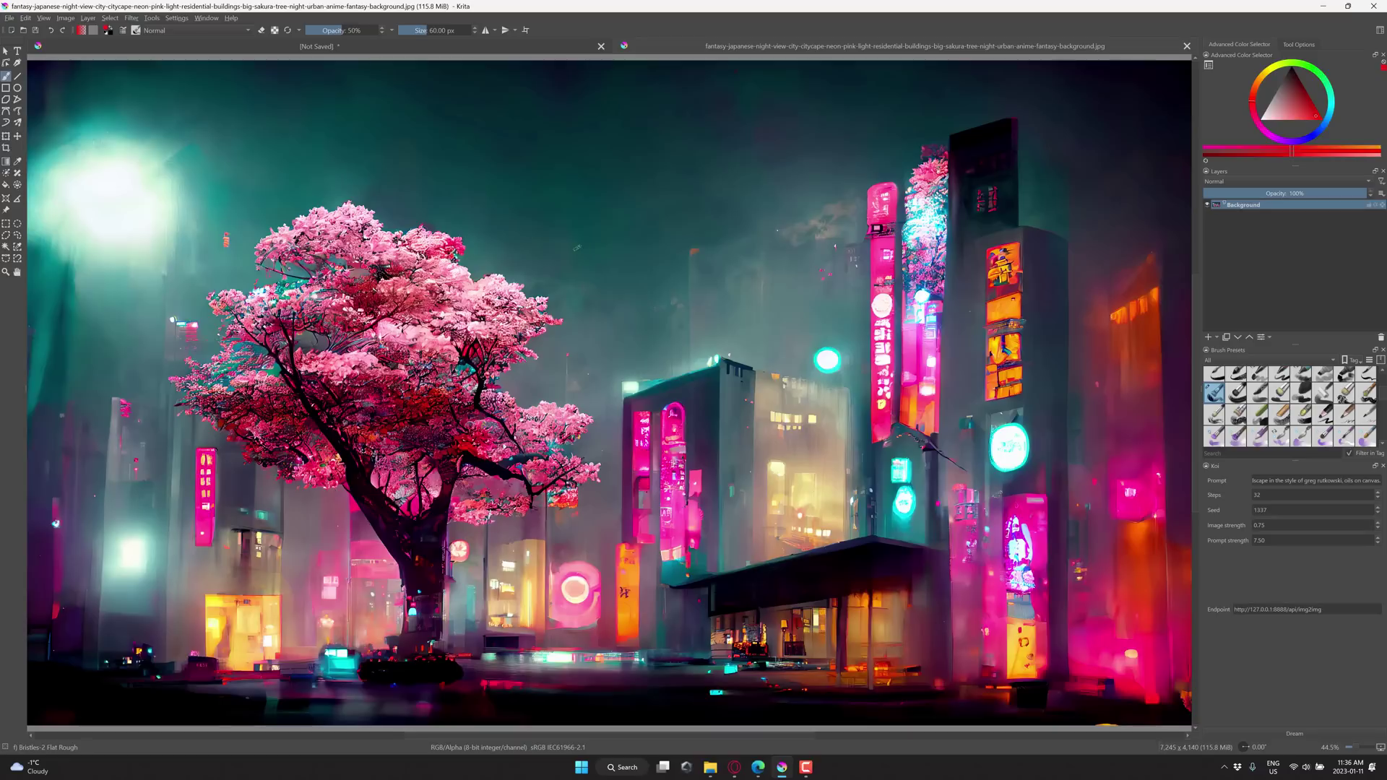
# Step: Start importing a Python plugin from file via the Scripts menu, then cancel the import
pyautogui.click(151, 18)
pyautogui.moveTo(155, 29)
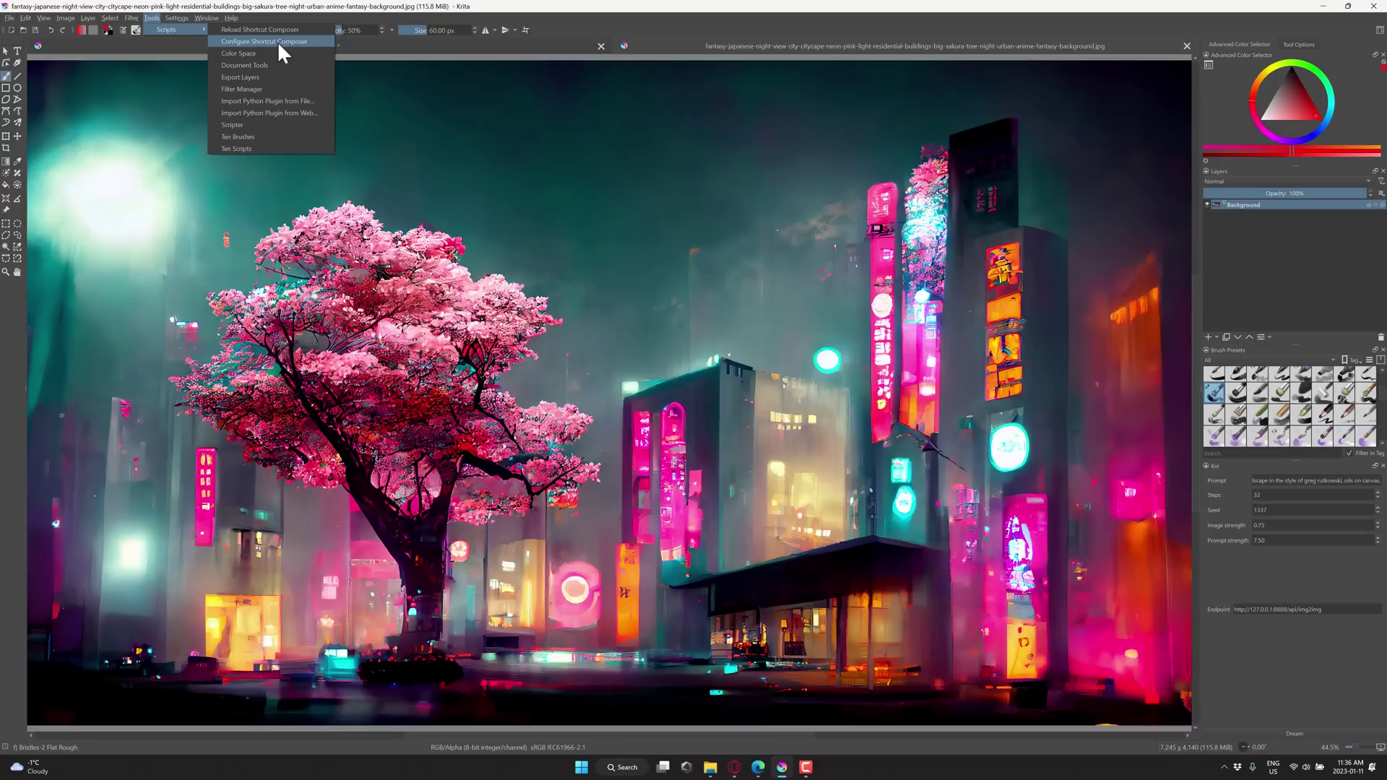
pyautogui.click(268, 101)
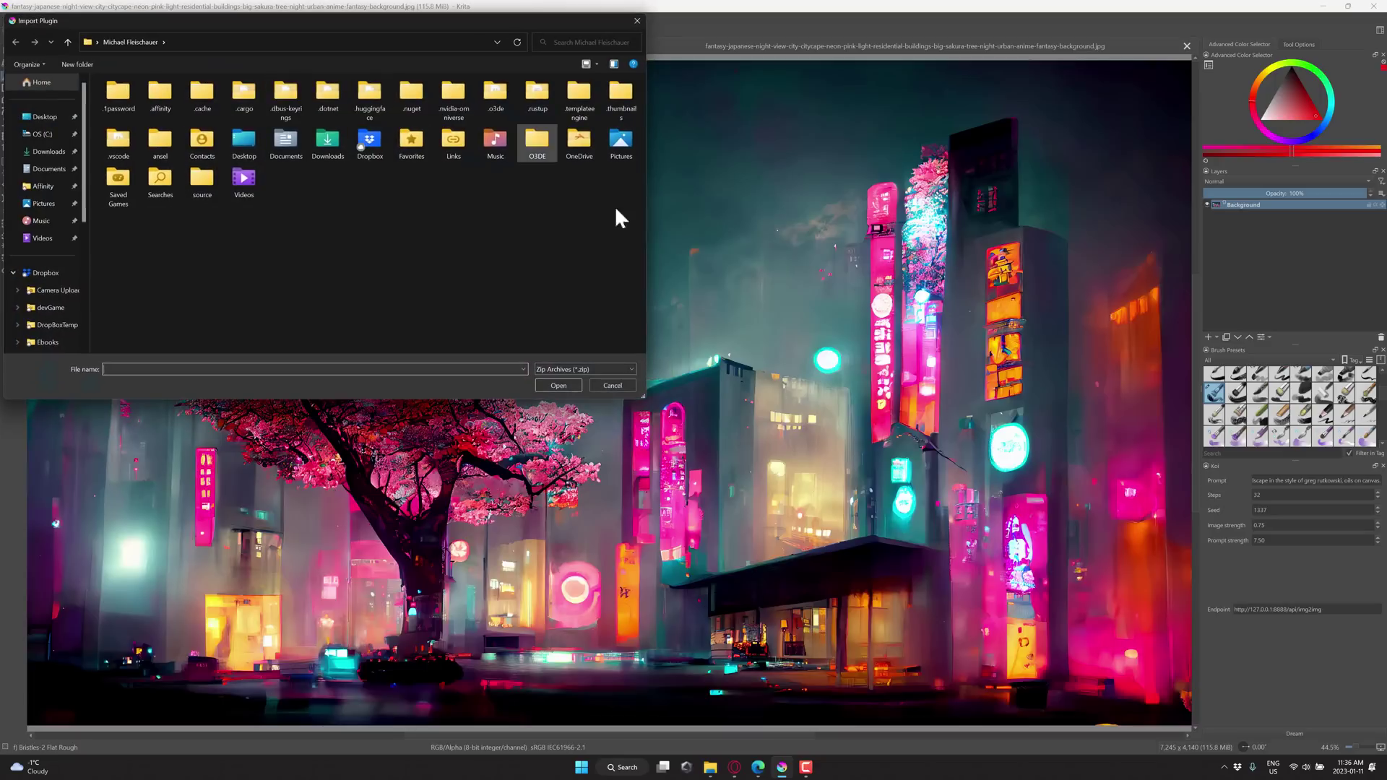
pyautogui.click(612, 386)
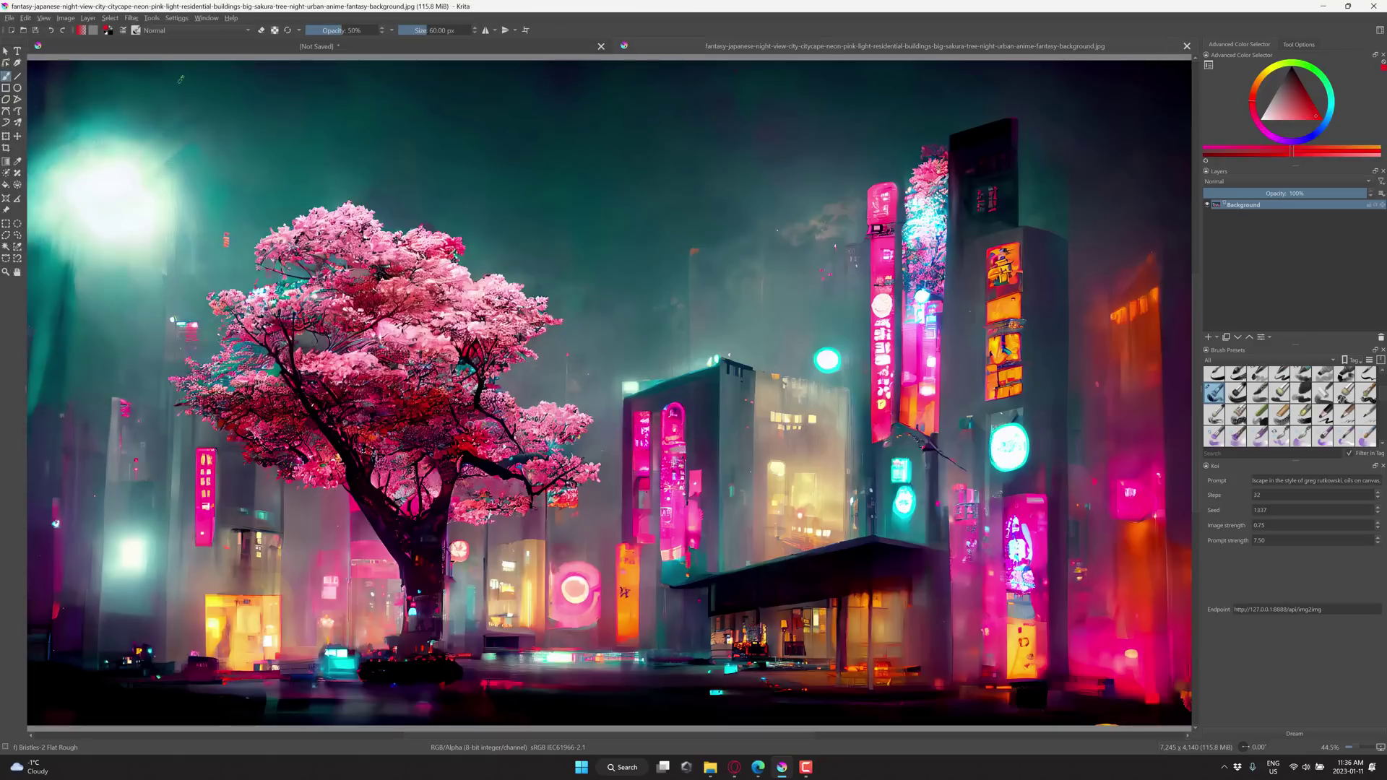
# Step: In Configure Krita's Keyboard Shortcuts, expand Shortcut Composer: Pie Menus and select Pick brush presets (blue)
pyautogui.click(180, 14)
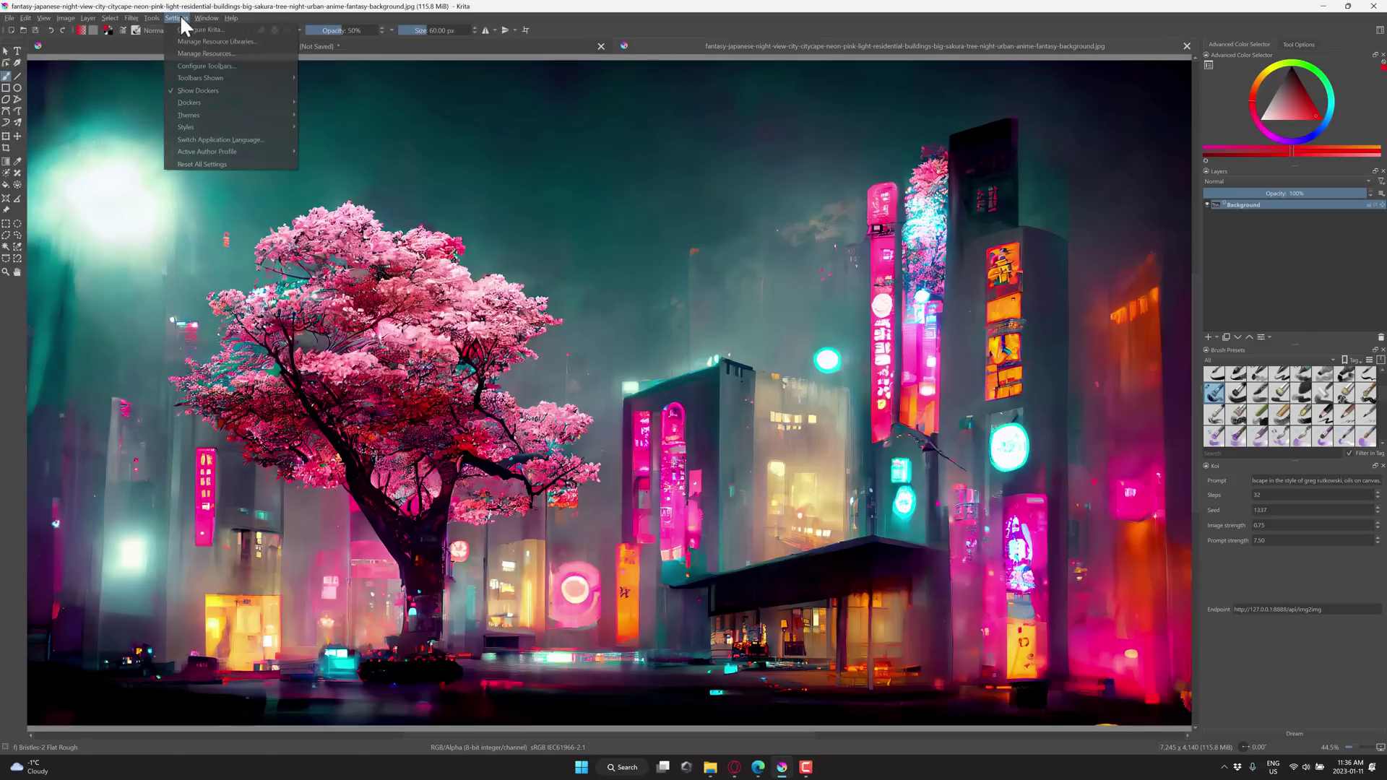
pyautogui.click(188, 29)
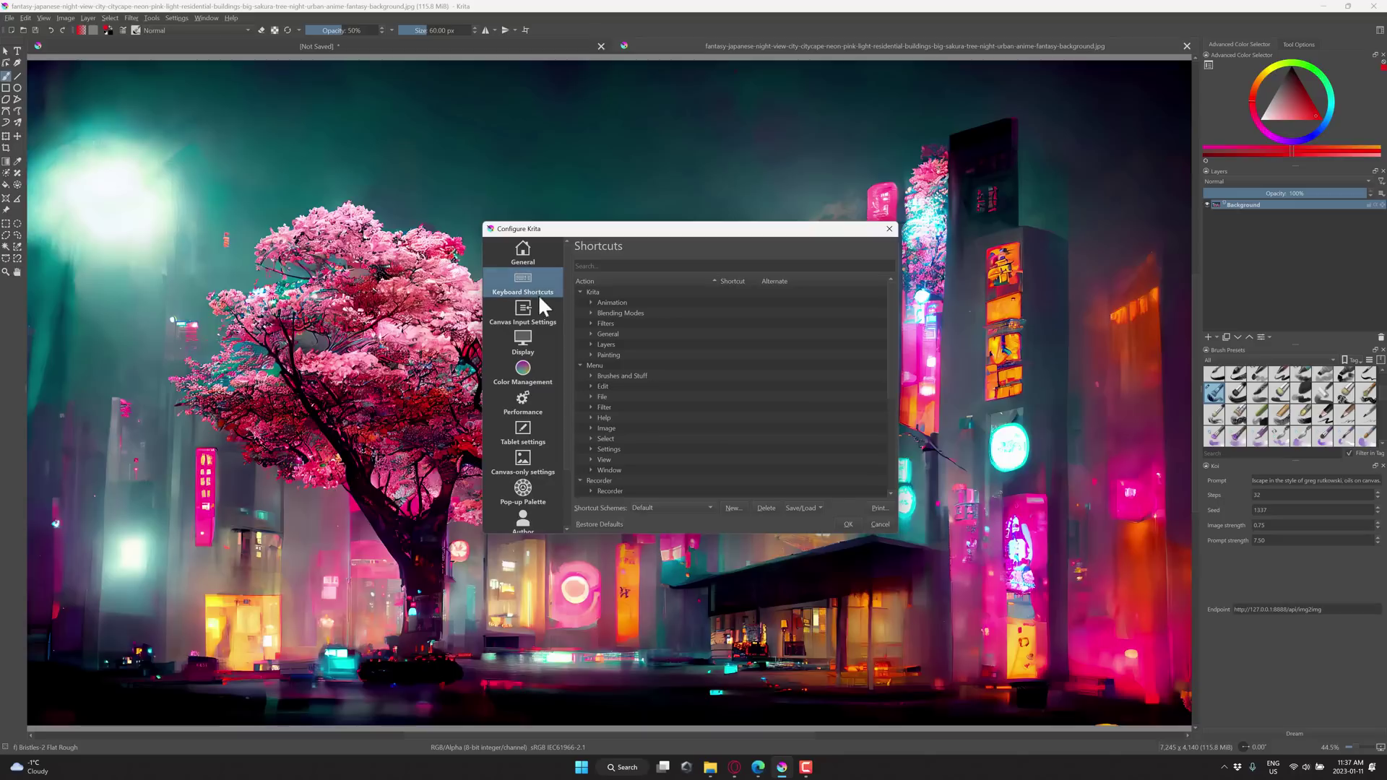
pyautogui.scroll(-5, 695, 414)
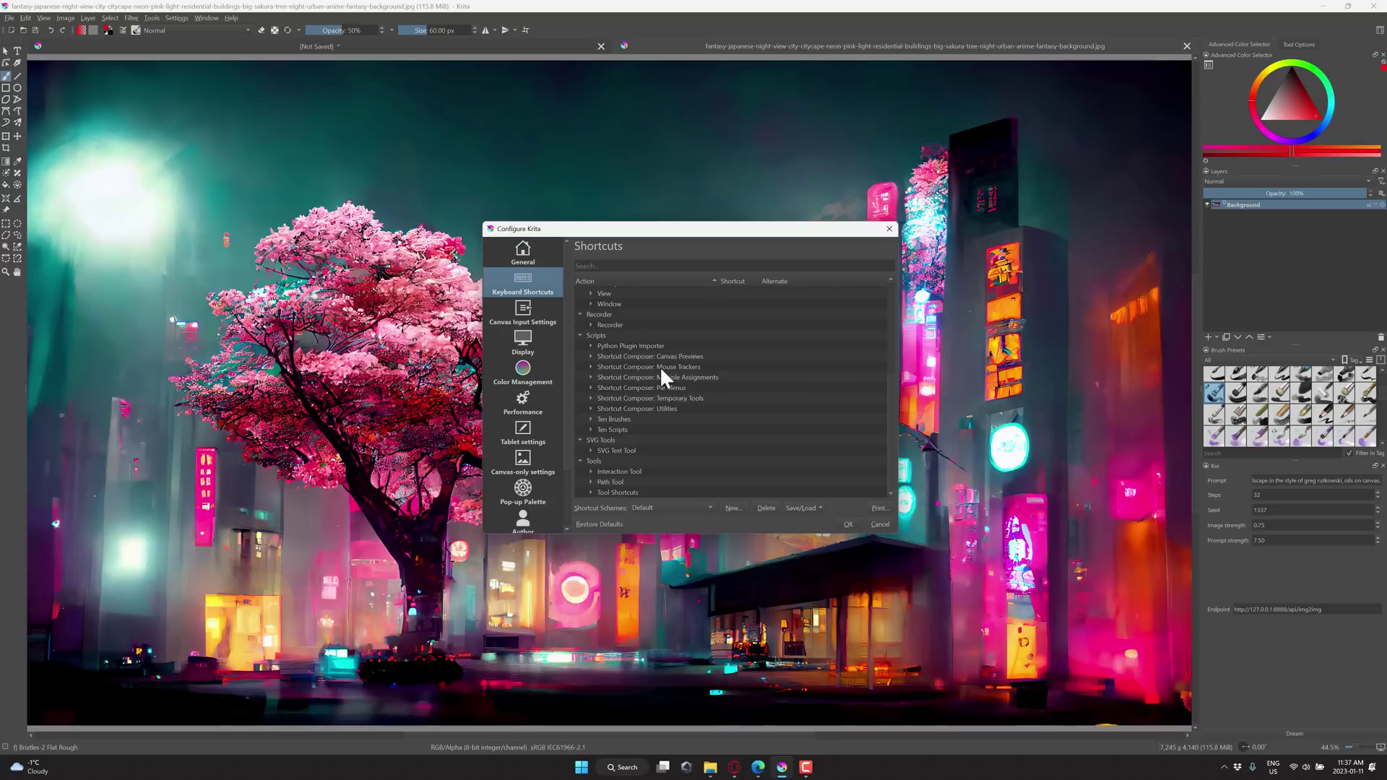
pyautogui.click(591, 388)
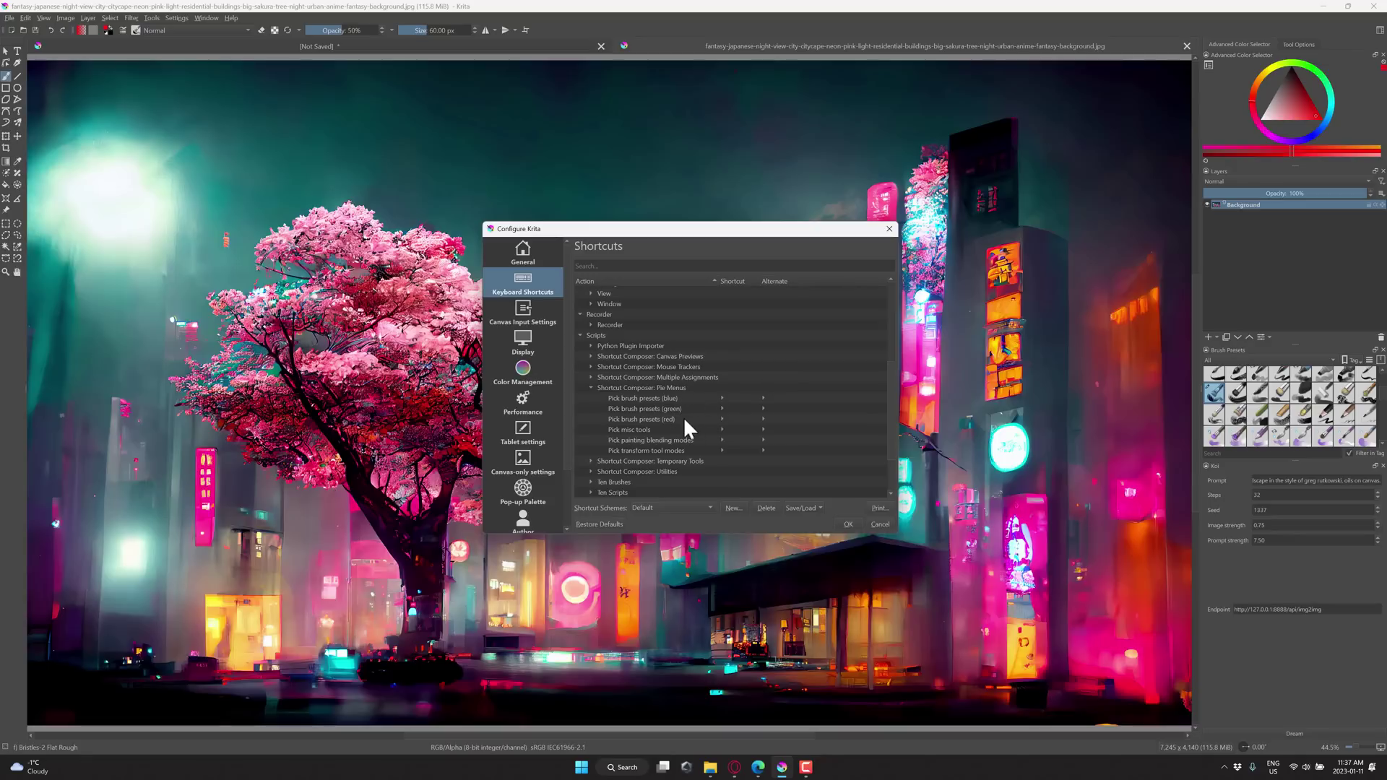
pyautogui.click(745, 398)
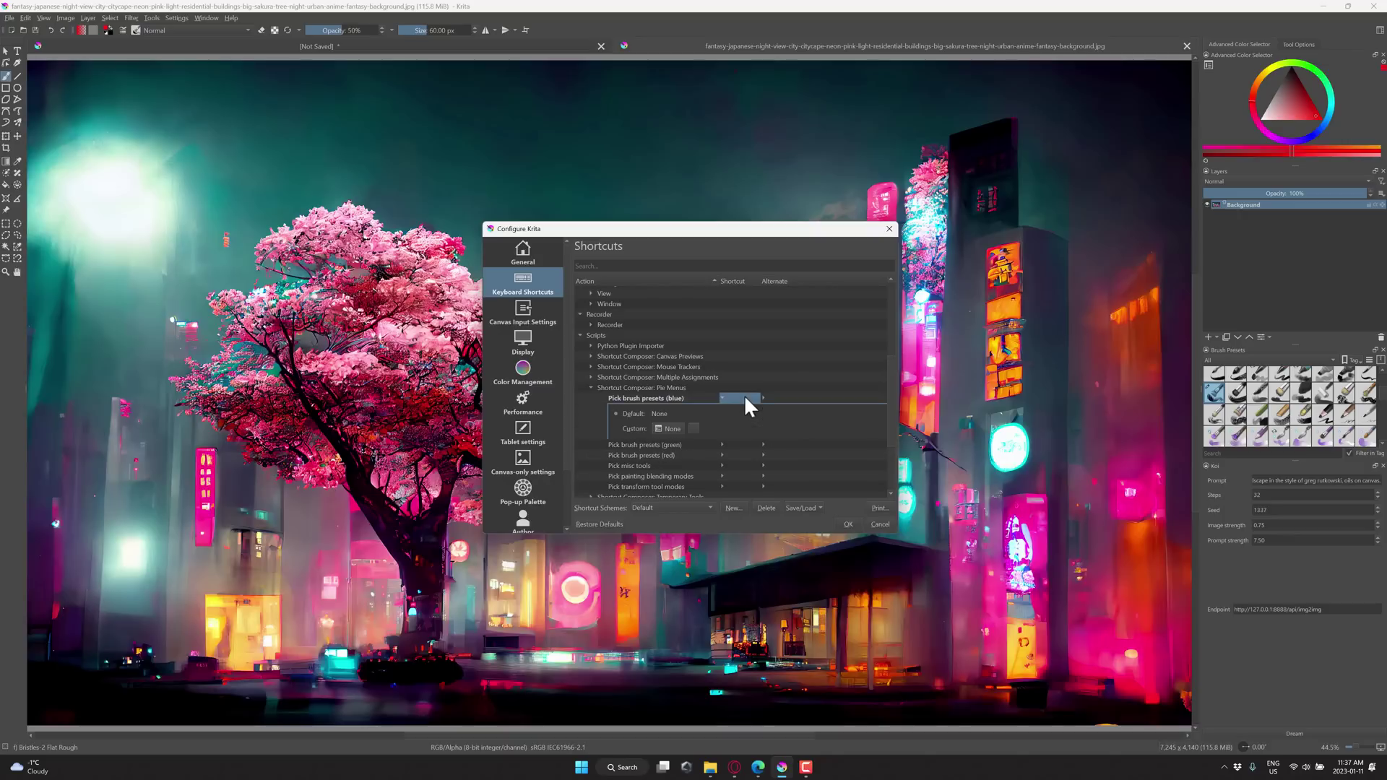
# Step: Give the blue, green and red brush-preset pies custom shortcuts Ins, Home and PgUp, then OK
pyautogui.click(668, 430)
pyautogui.click(735, 442)
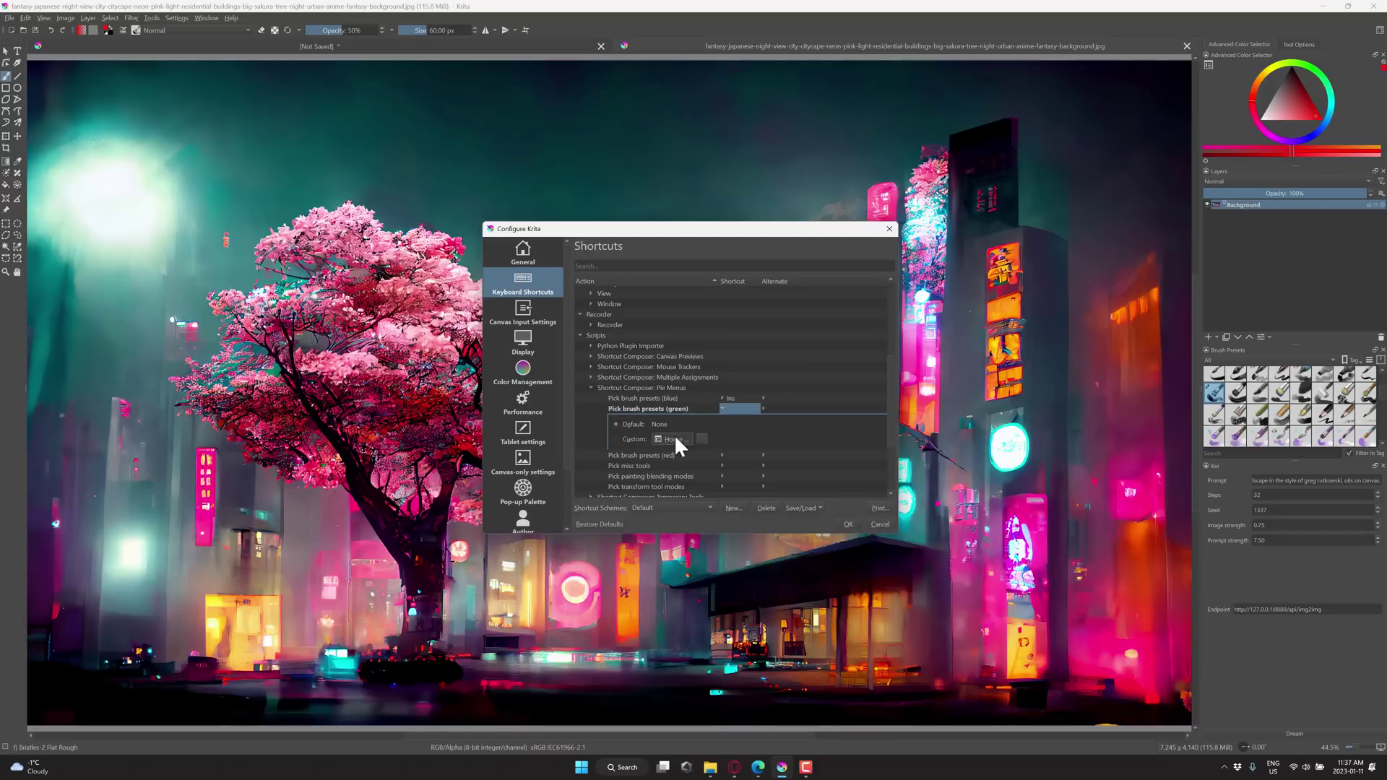
pyautogui.click(674, 435)
pyautogui.press('Home')
pyautogui.click(734, 453)
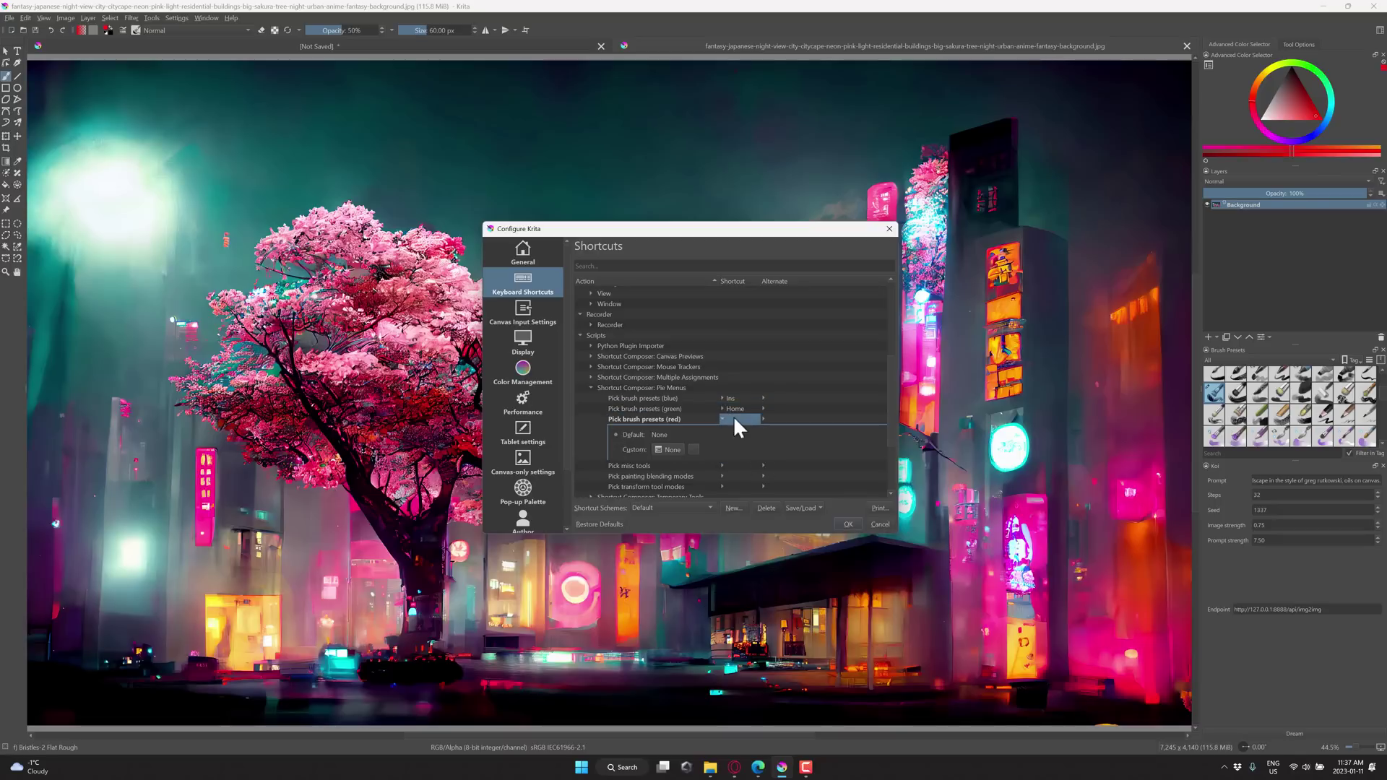
pyautogui.scroll(3, 736, 422)
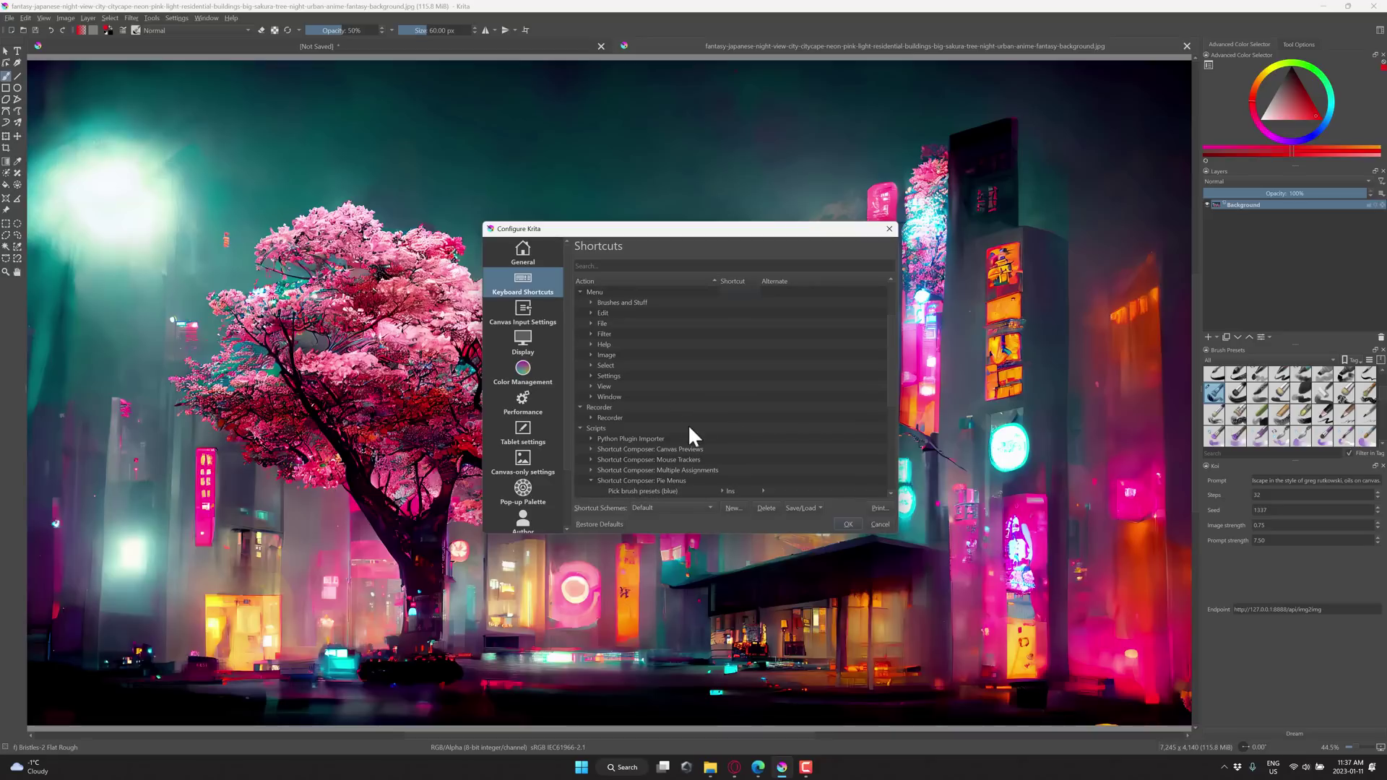
pyautogui.scroll(-3, 682, 423)
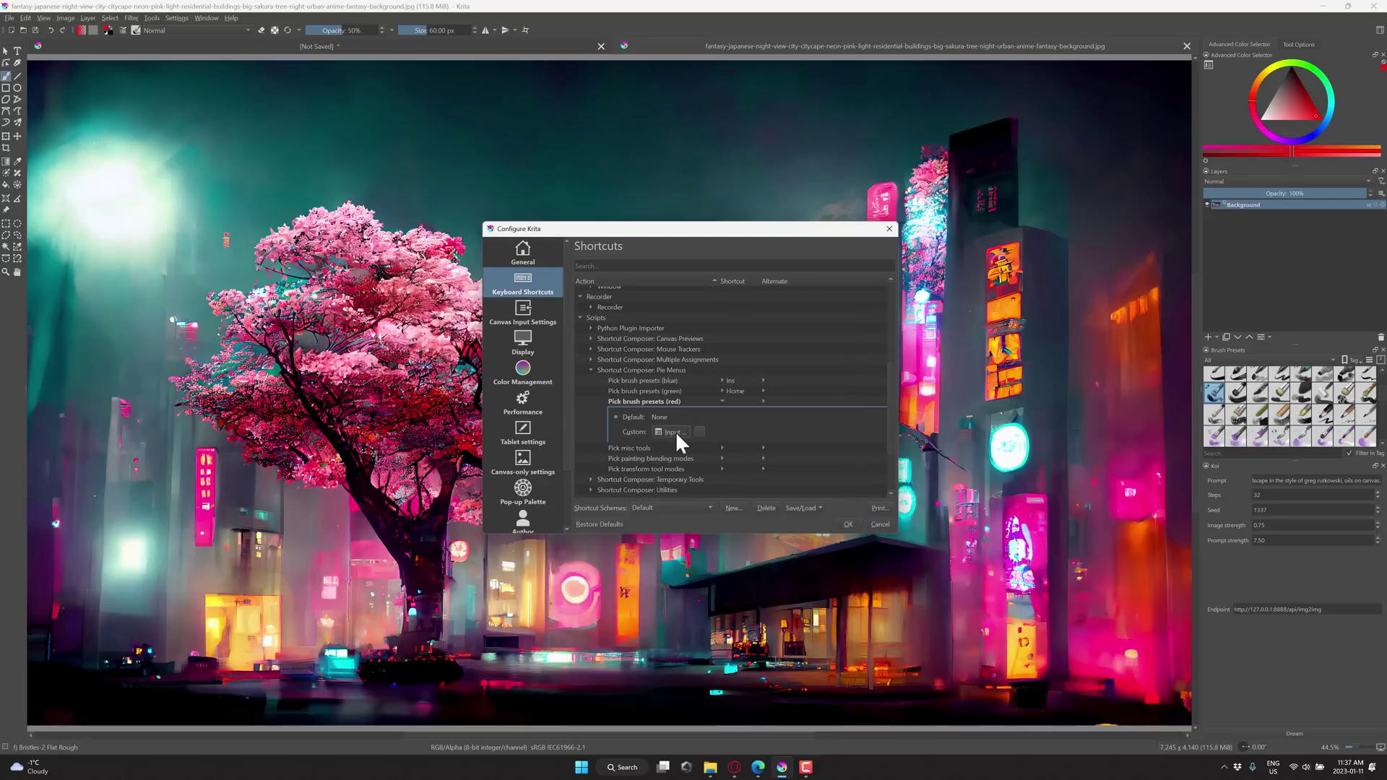
pyautogui.press('pageup')
pyautogui.click(854, 524)
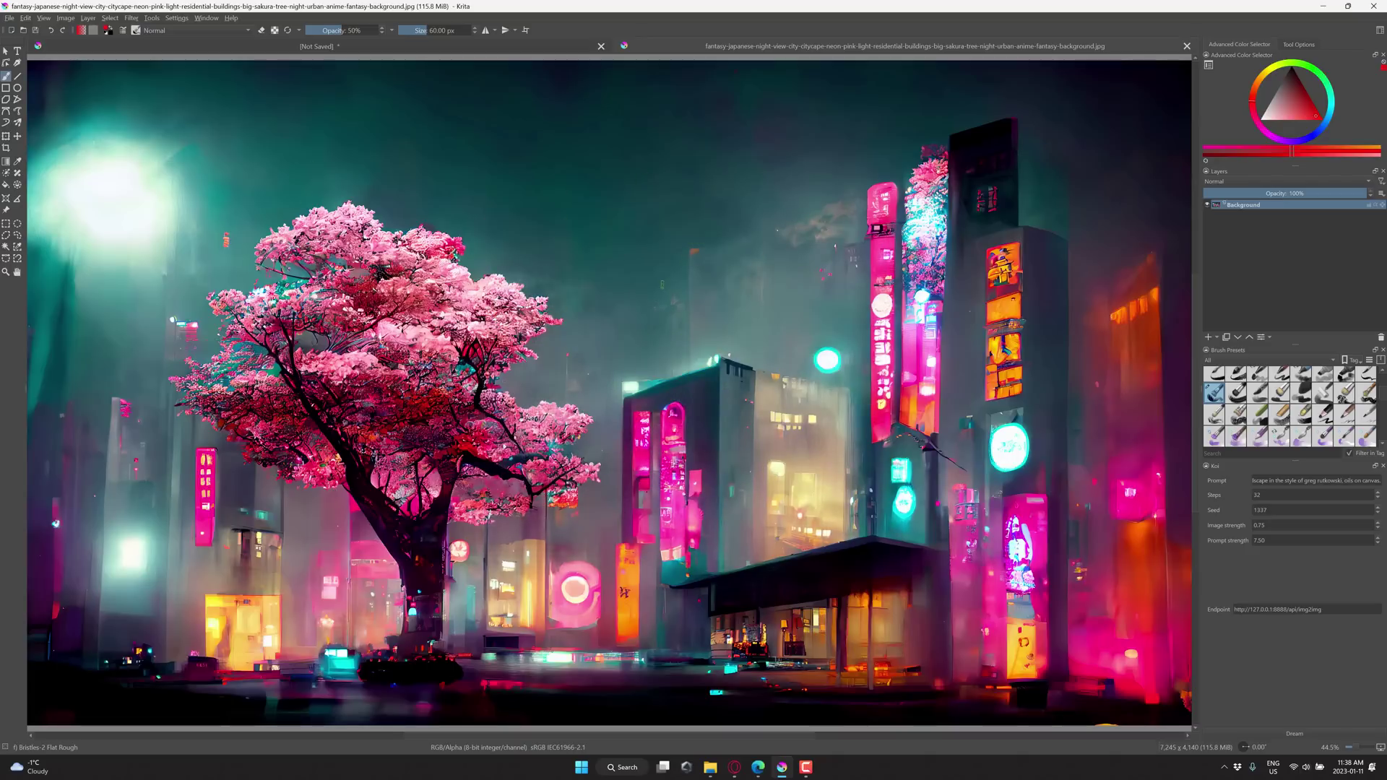
# Step: Browse the brush-preset ring and pop-up palette, then reopen the ring to choose e) Marker Dry
pyautogui.rightClick(662, 284)
pyautogui.rightClick(663, 284)
pyautogui.rightClick(662, 284)
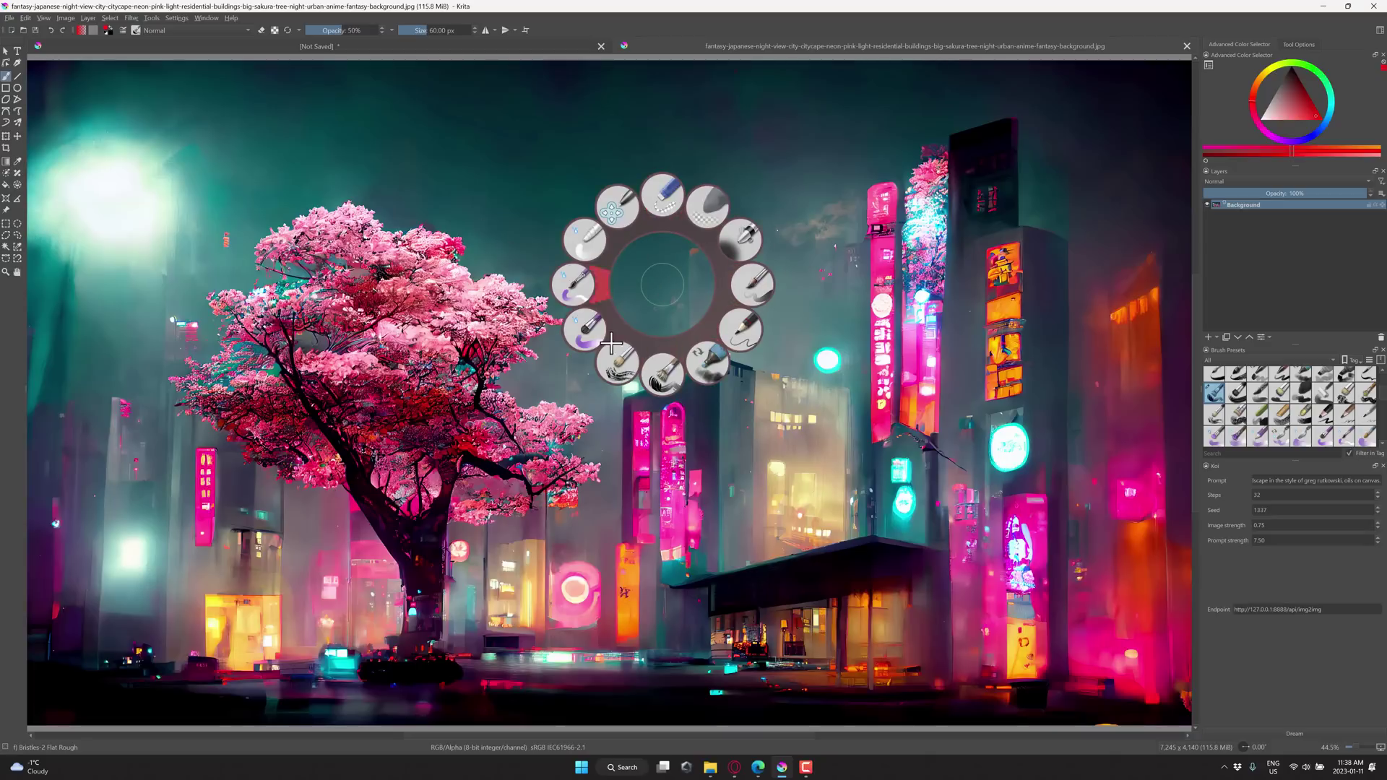
pyautogui.click(657, 370)
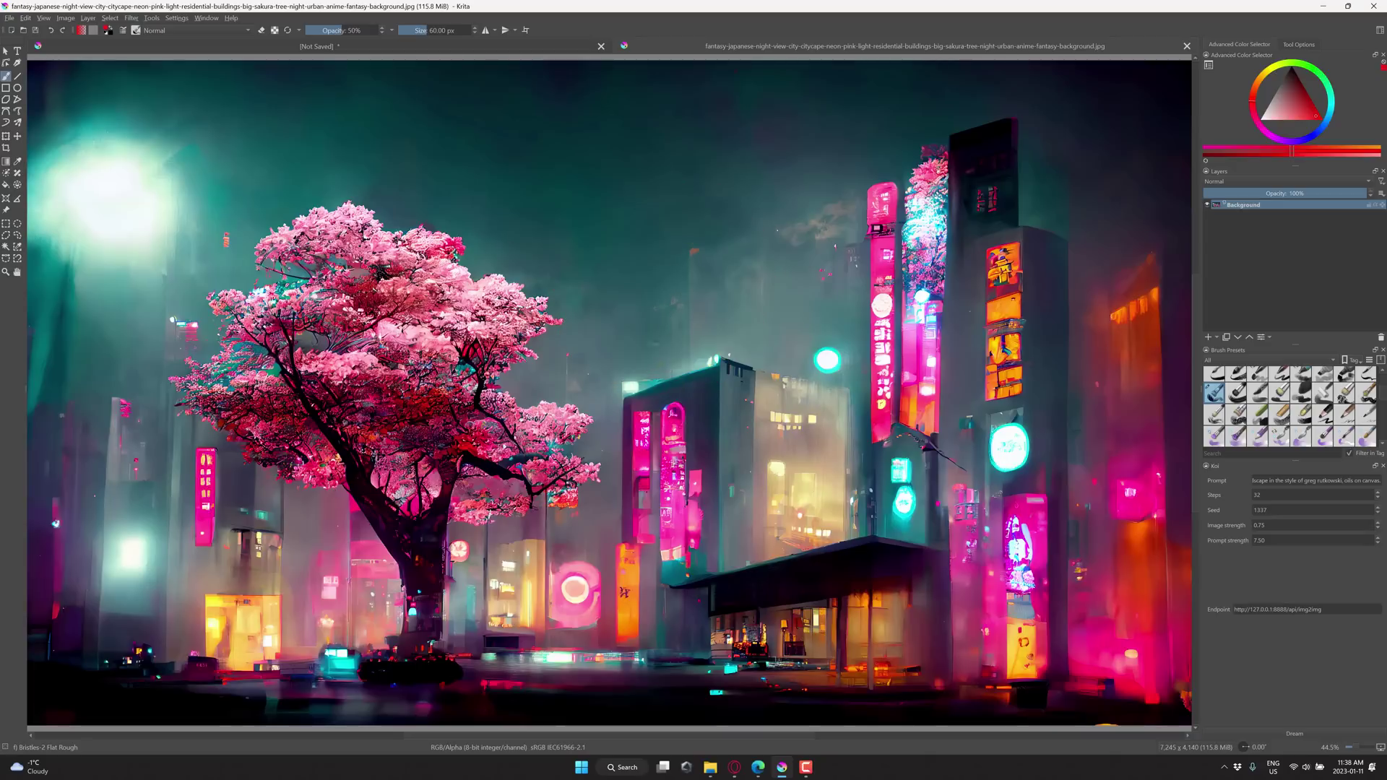
pyautogui.rightClick(637, 266)
pyautogui.rightClick(638, 266)
pyautogui.rightClick(656, 243)
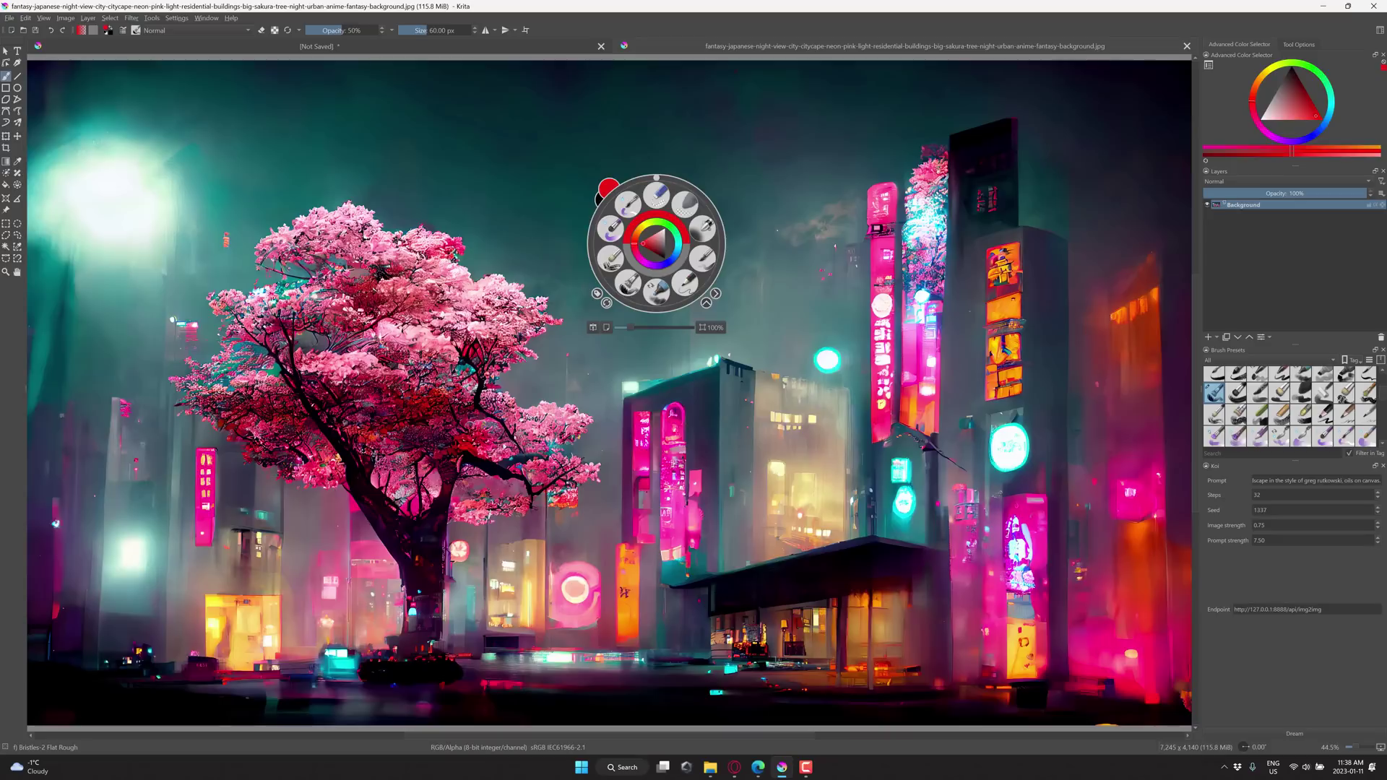
pyautogui.click(618, 261)
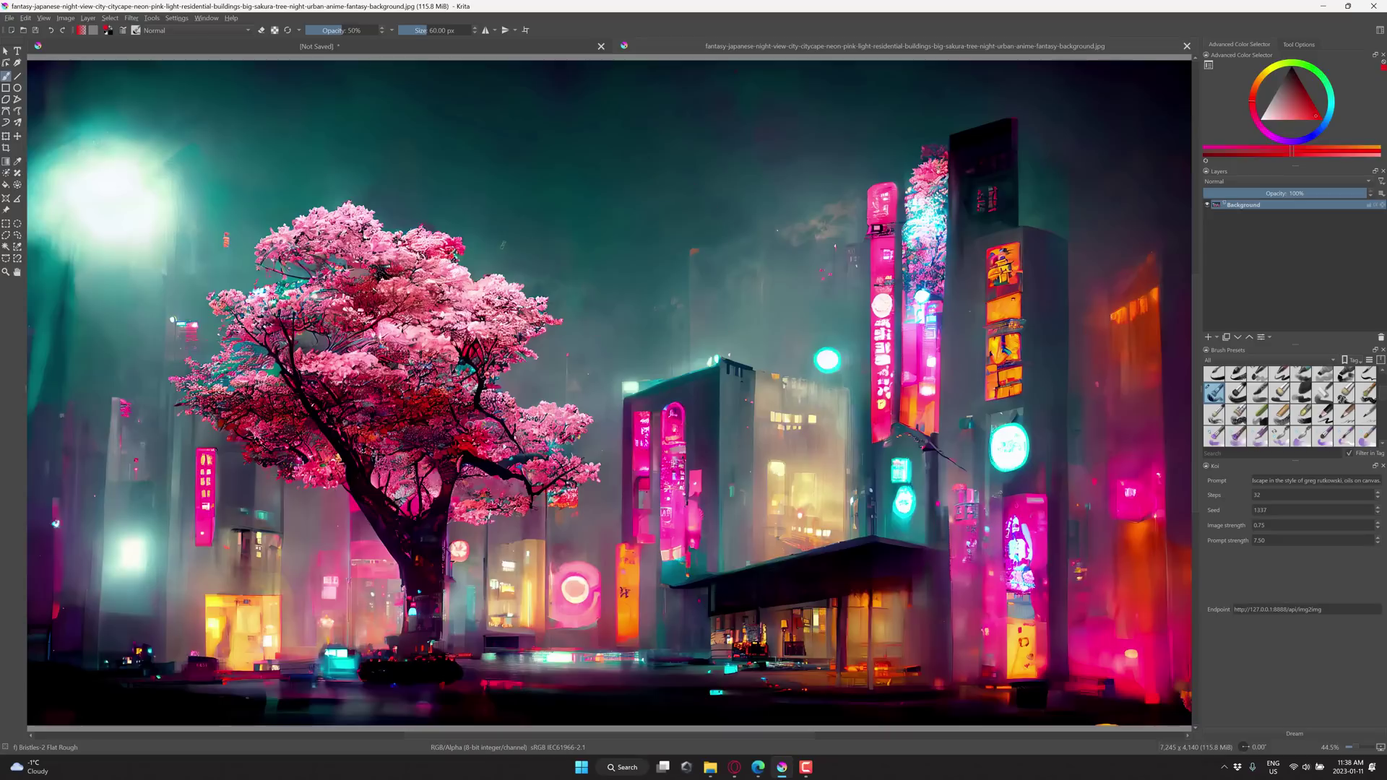
pyautogui.rightClick(571, 245)
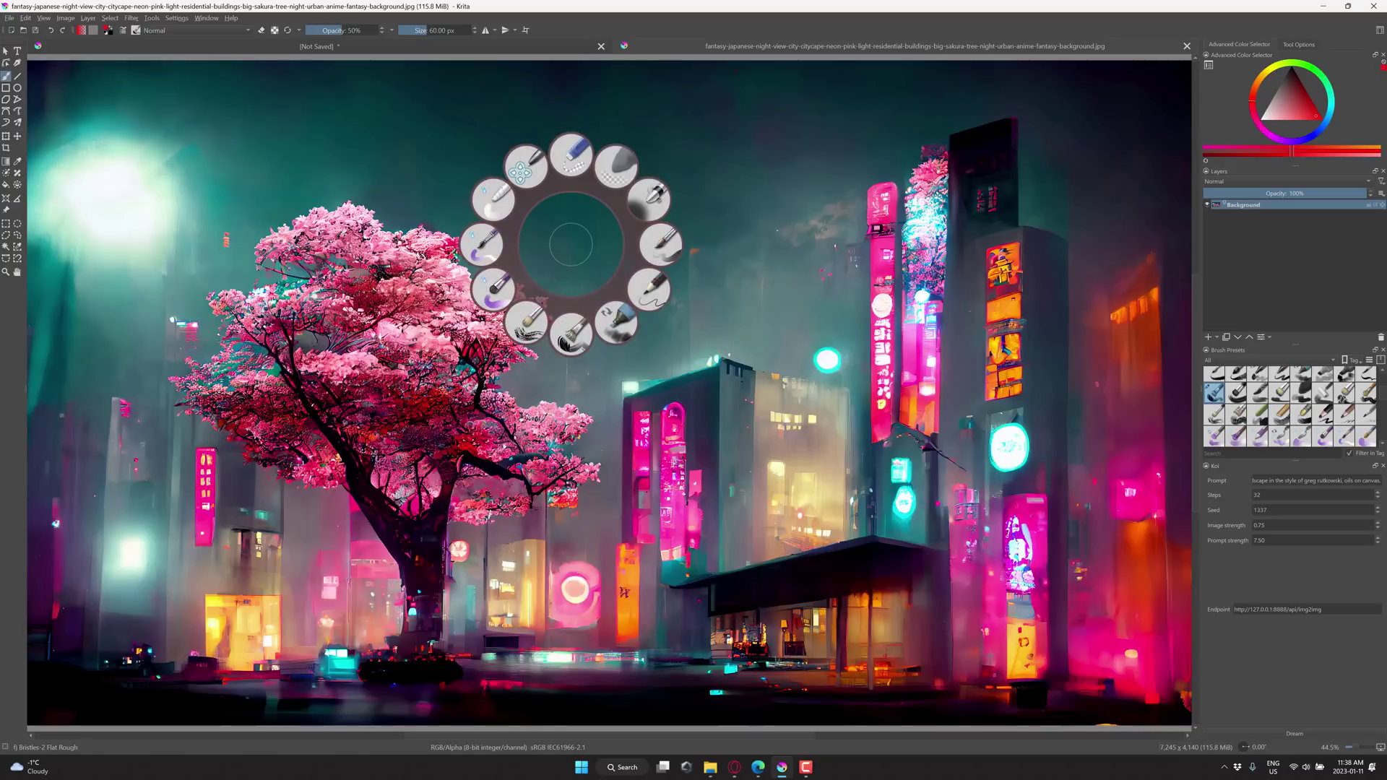
# Step: Draw a red zigzag above the buildings with e) Marker Dry, then pick k) Blender Basic
pyautogui.click(607, 318)
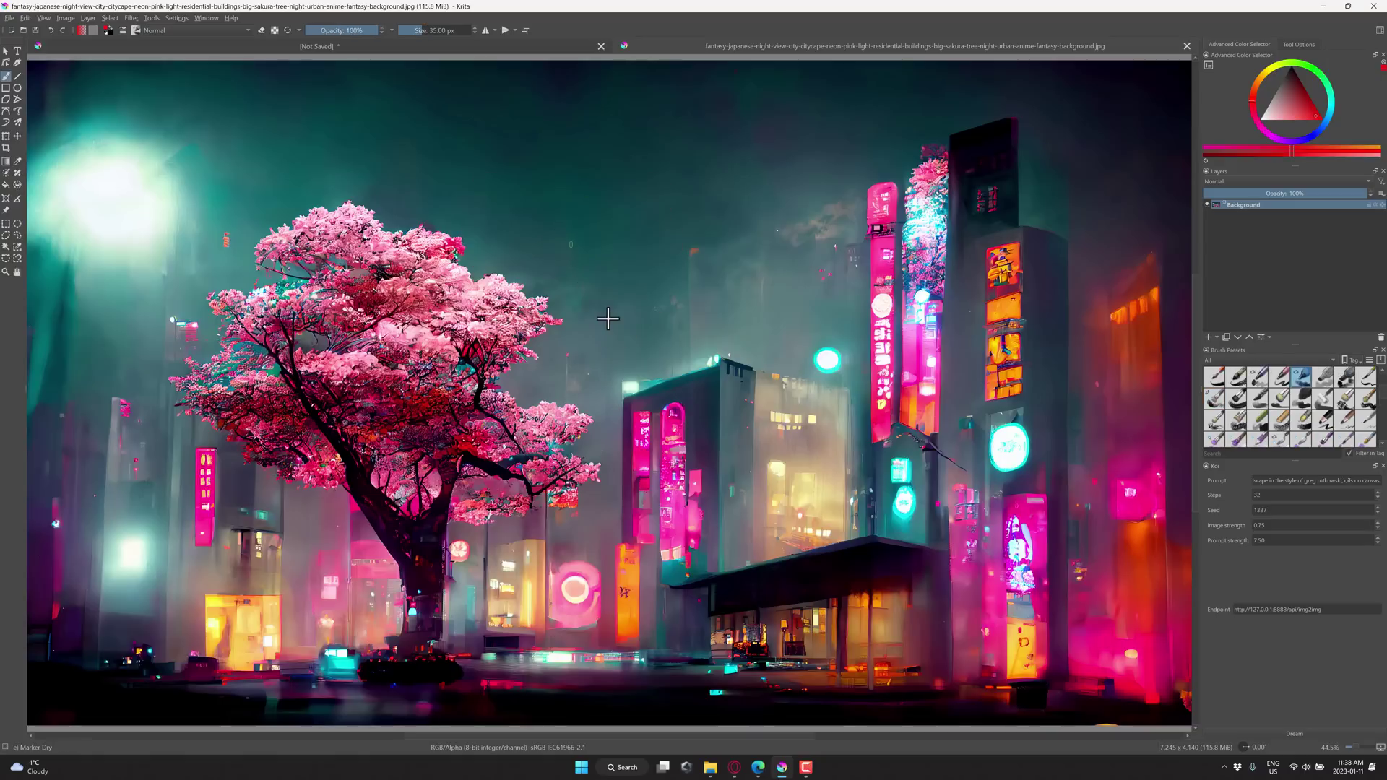
pyautogui.moveTo(608, 318); pyautogui.dragTo(640, 295)
pyautogui.rightClick(640, 295)
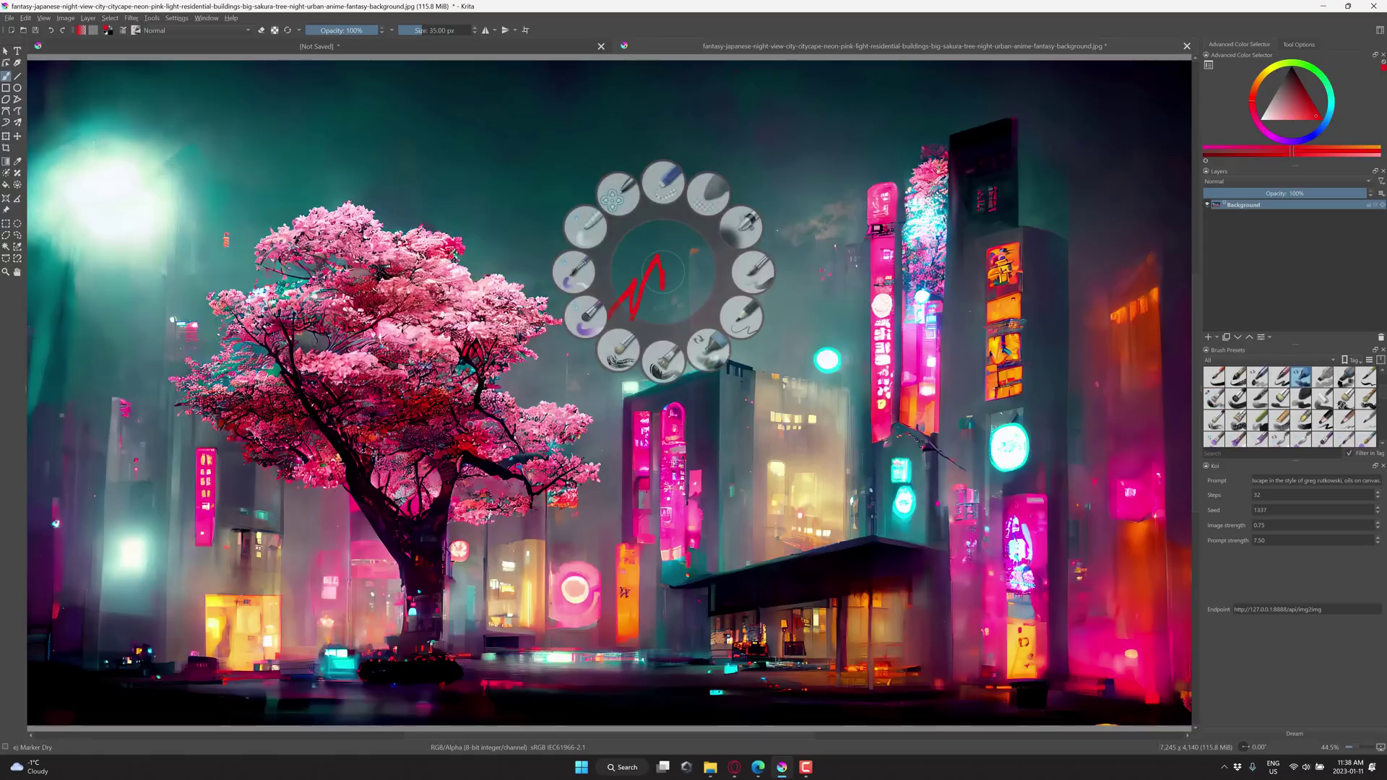
pyautogui.click(584, 228)
pyautogui.rightClick(634, 231)
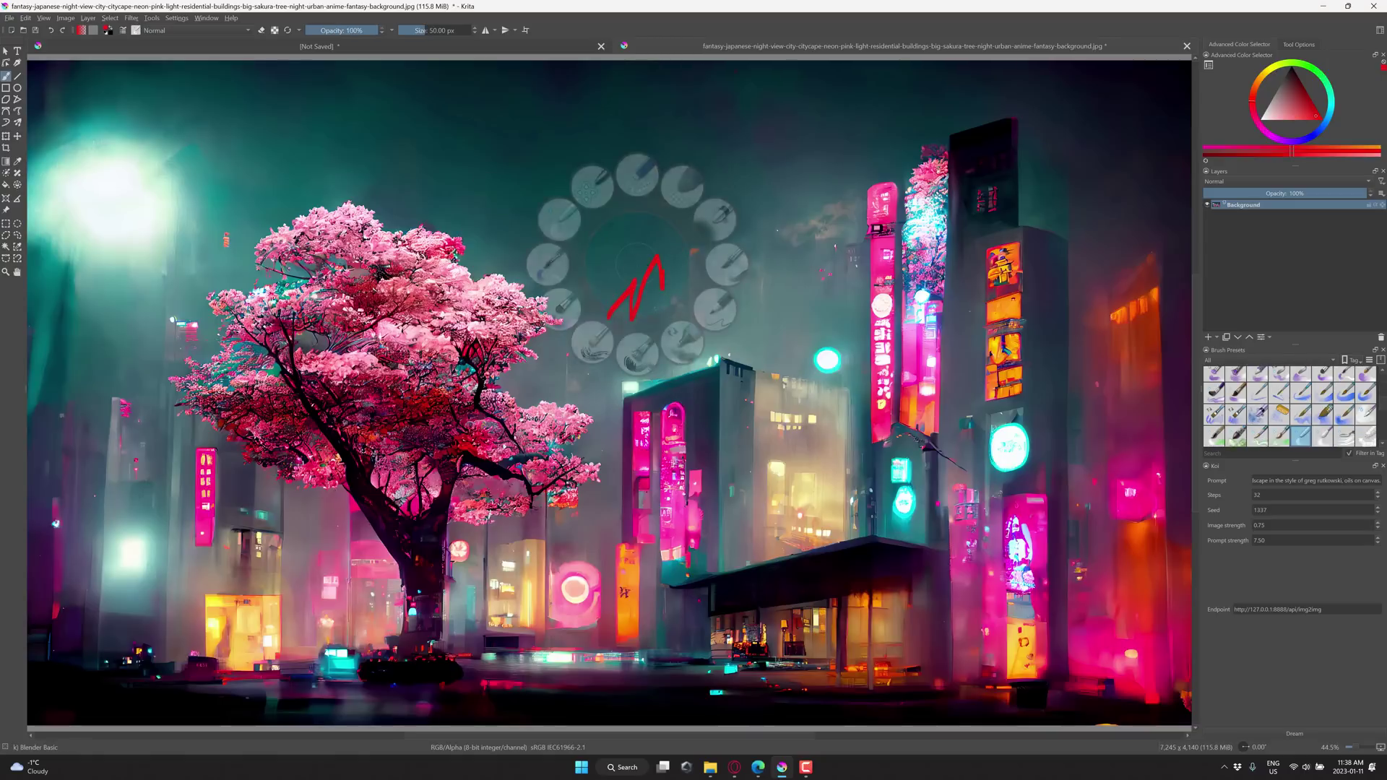
pyautogui.click(637, 265)
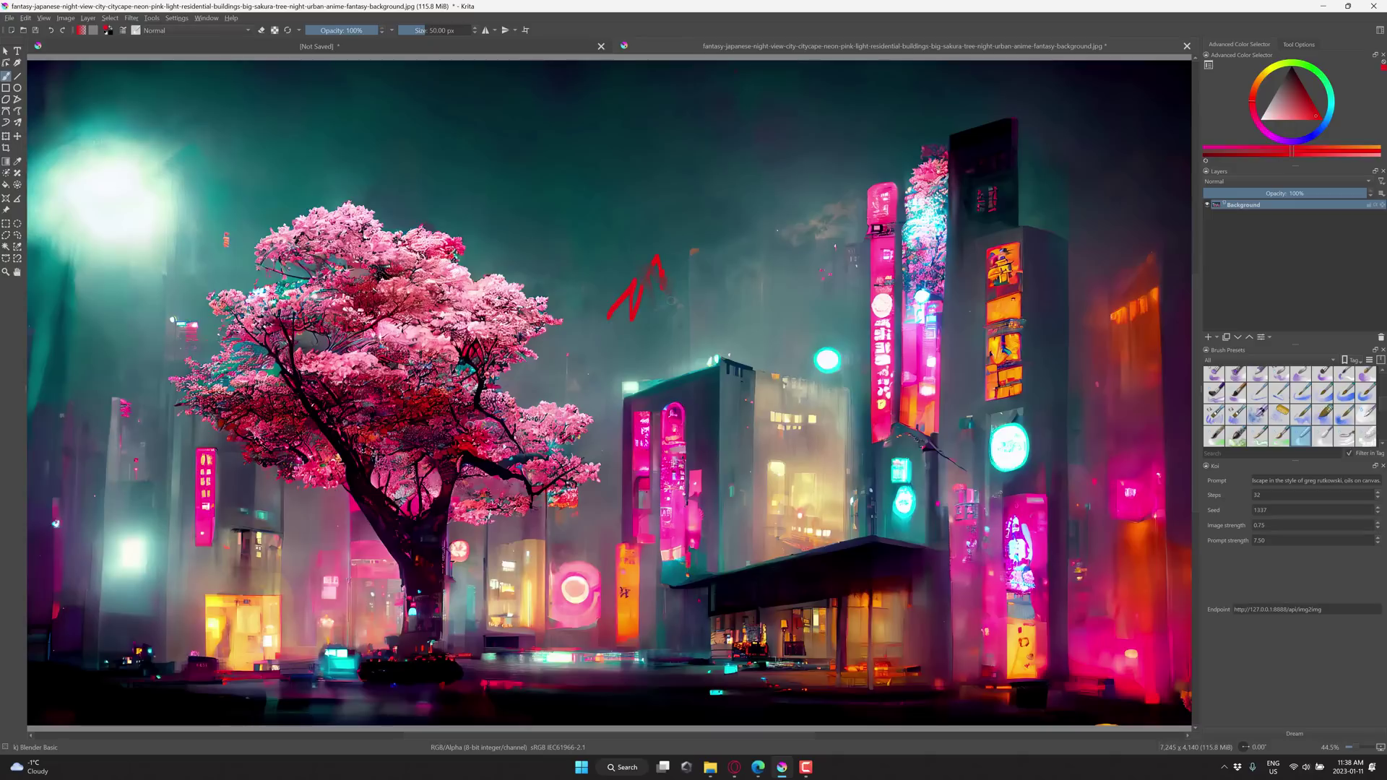
# Step: Switch to Eraser Soft and erase two strokes crossing the red zigzag
pyautogui.rightClick(637, 289)
pyautogui.click(680, 231)
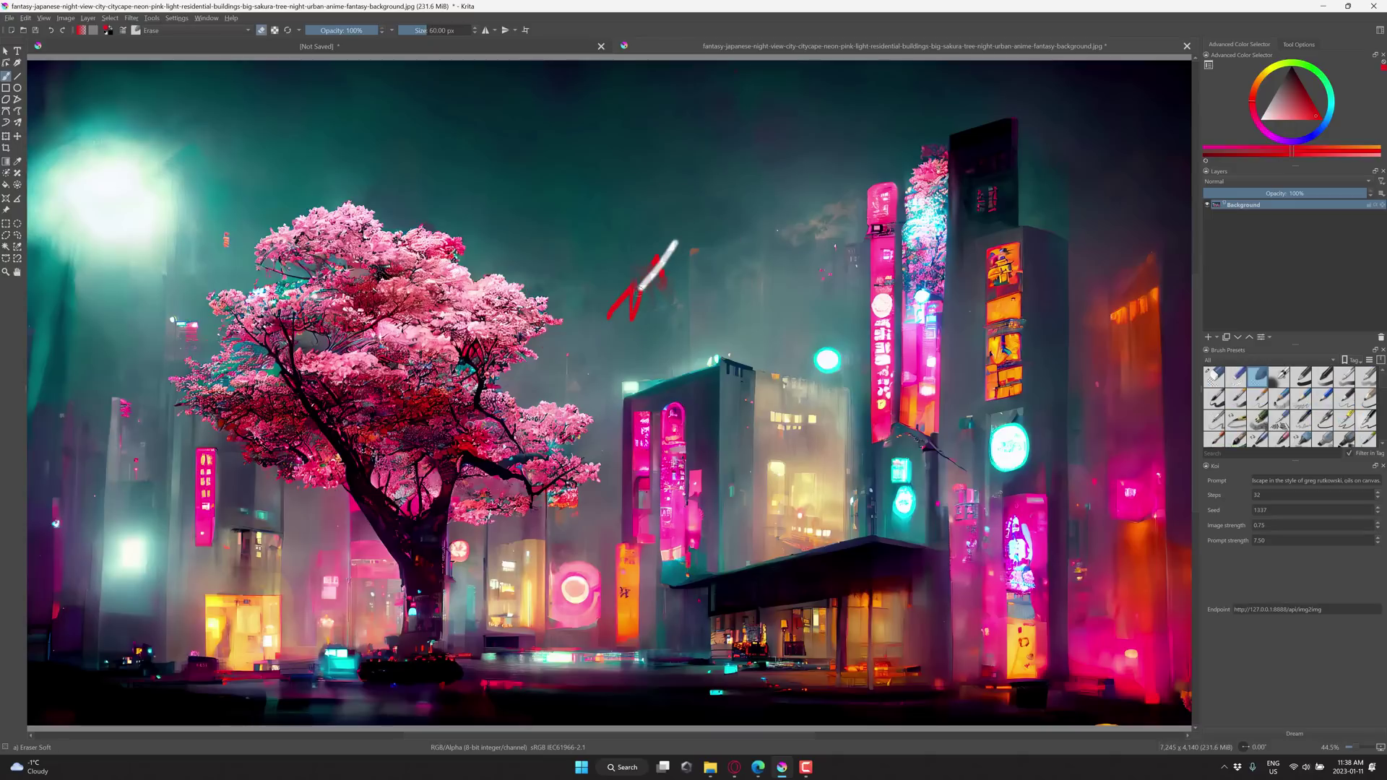
pyautogui.moveTo(625, 223); pyautogui.dragTo(665, 340)
pyautogui.moveTo(648, 205); pyautogui.dragTo(636, 340)
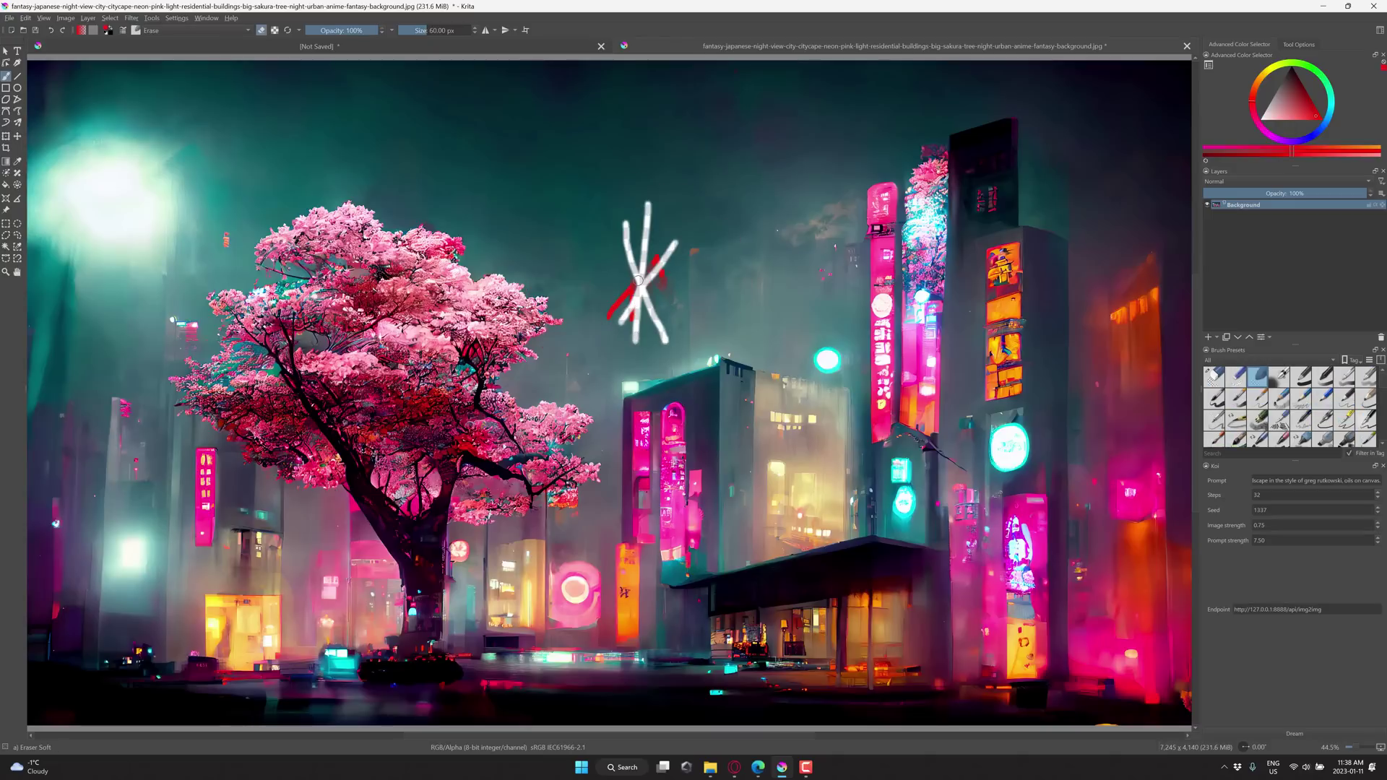
# Step: Scribble red strokes with RGBA 03 Rake, then erase a vertical band through them with Eraser Circle
pyautogui.rightClick(637, 280)
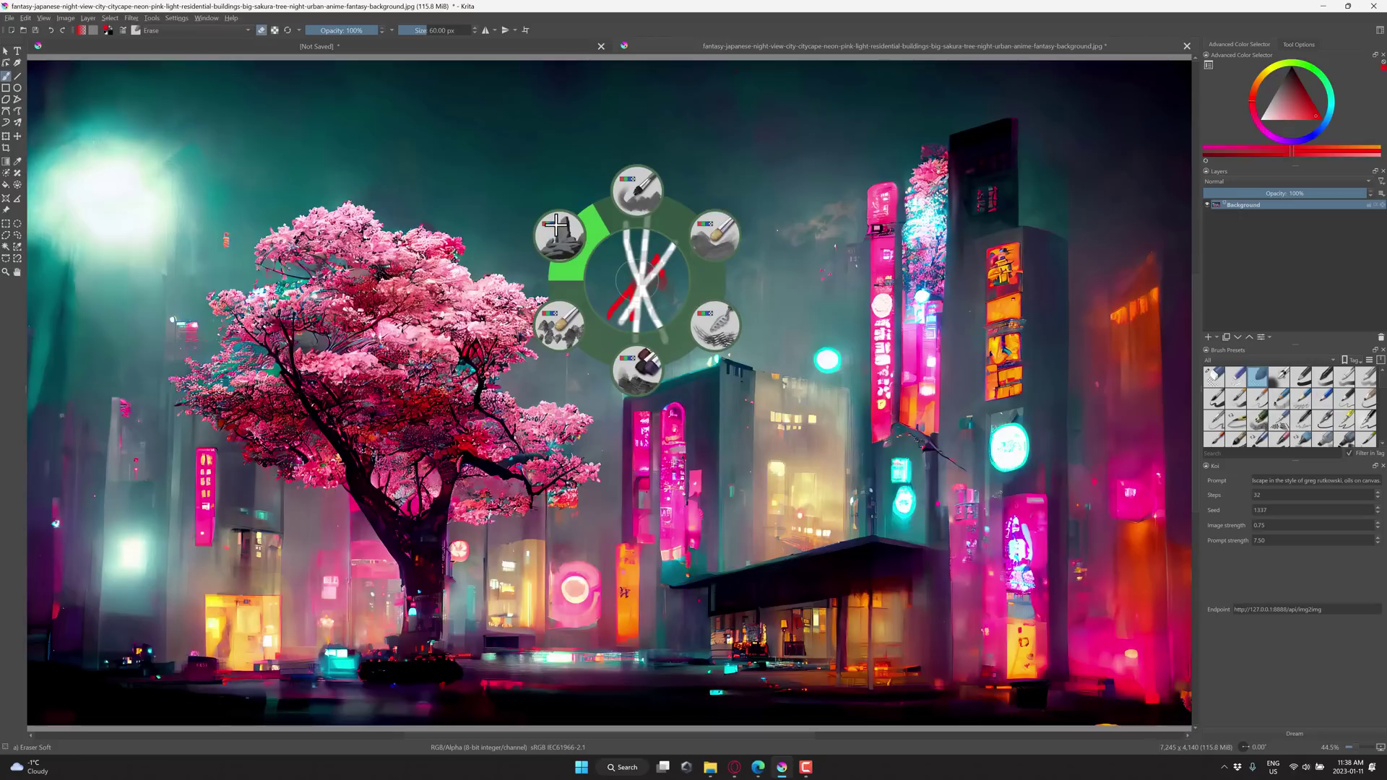
pyautogui.click(716, 332)
pyautogui.moveTo(672, 289)
pyautogui.mouseDown()
pyautogui.moveTo(591, 317)
pyautogui.moveTo(582, 277)
pyautogui.moveTo(602, 226)
pyautogui.moveTo(687, 301)
pyautogui.moveTo(657, 238)
pyautogui.moveTo(643, 275)
pyautogui.mouseUp()
pyautogui.rightClick(646, 268)
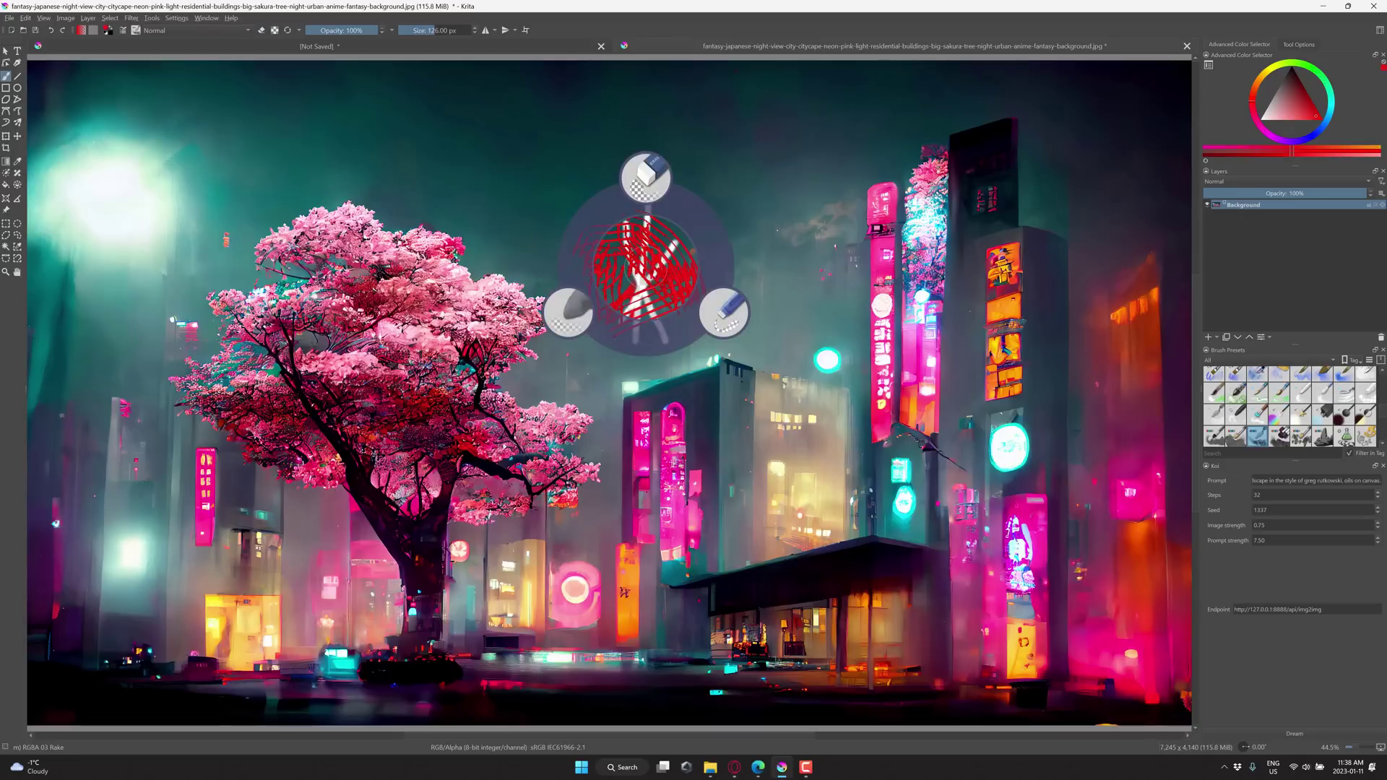
pyautogui.click(634, 189)
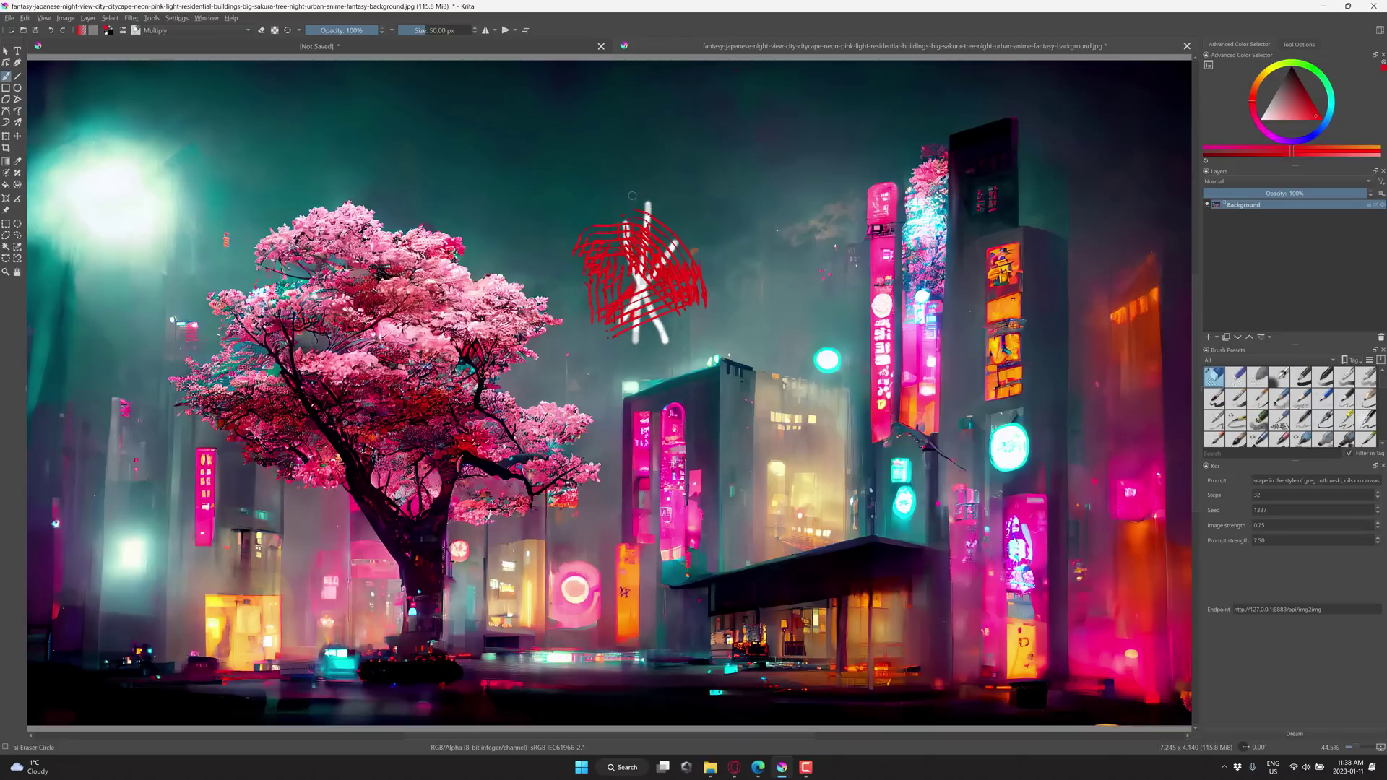
pyautogui.moveTo(632, 318); pyautogui.dragTo(646, 249)
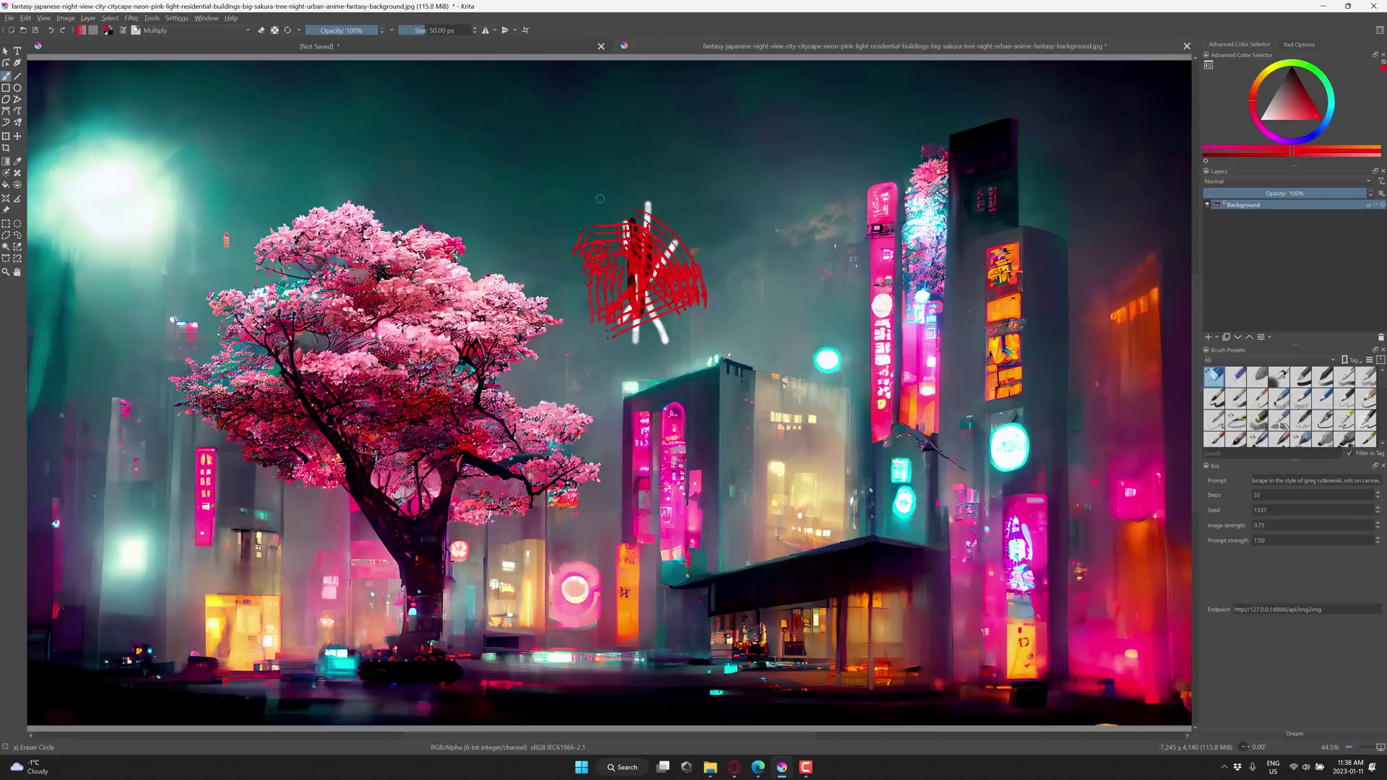
pyautogui.click(184, 16)
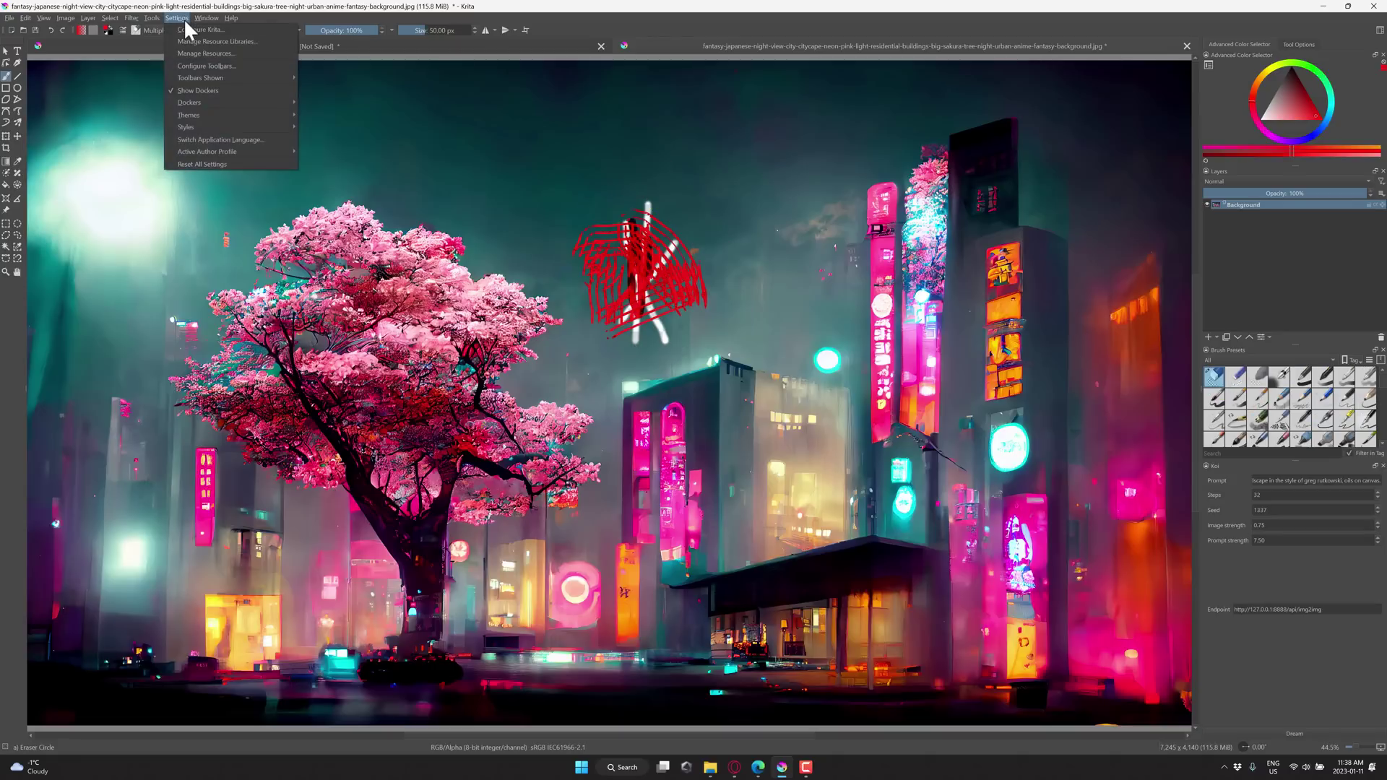
# Step: In Configure Shortcut Composer, change Tag (blue) from Erasers to Pixel Art and confirm
pyautogui.click(172, 14)
pyautogui.click(149, 17)
pyautogui.moveTo(150, 26)
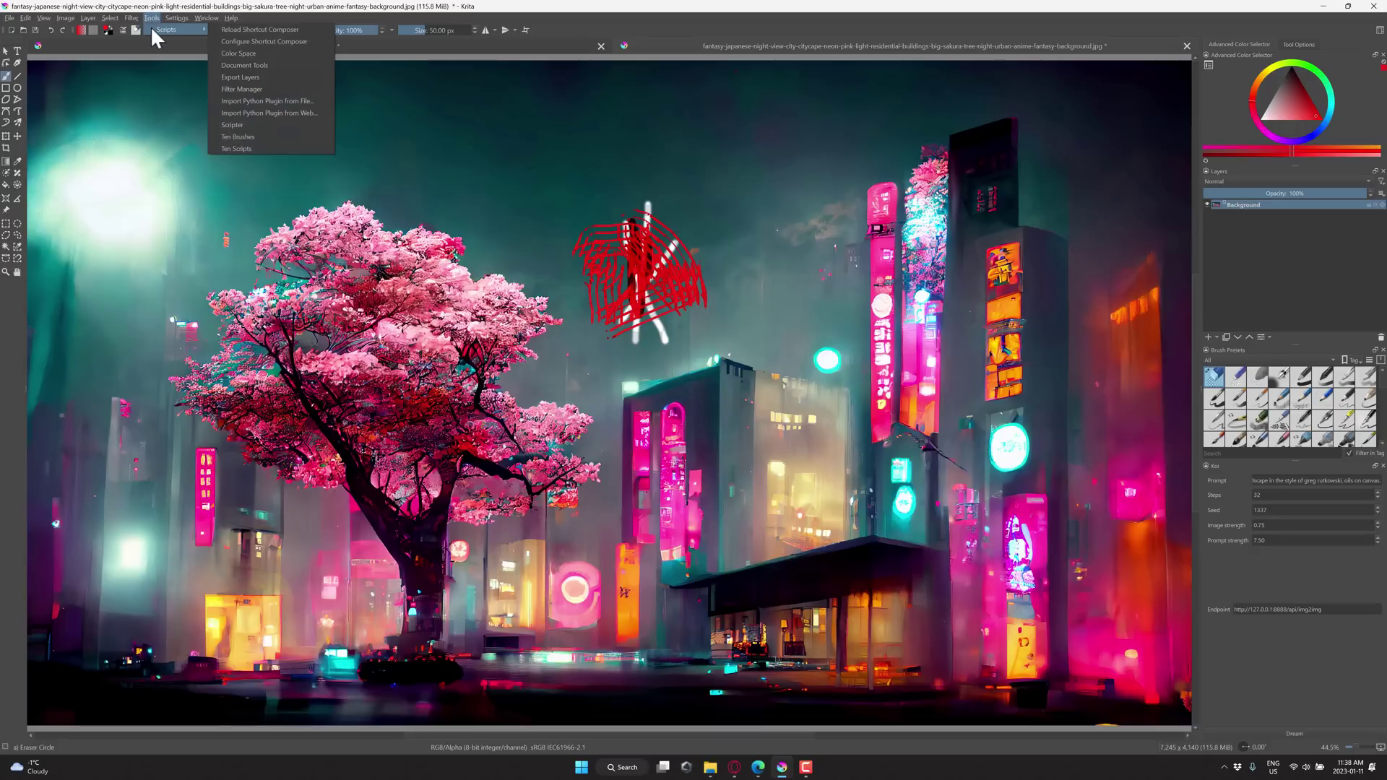
pyautogui.click(277, 40)
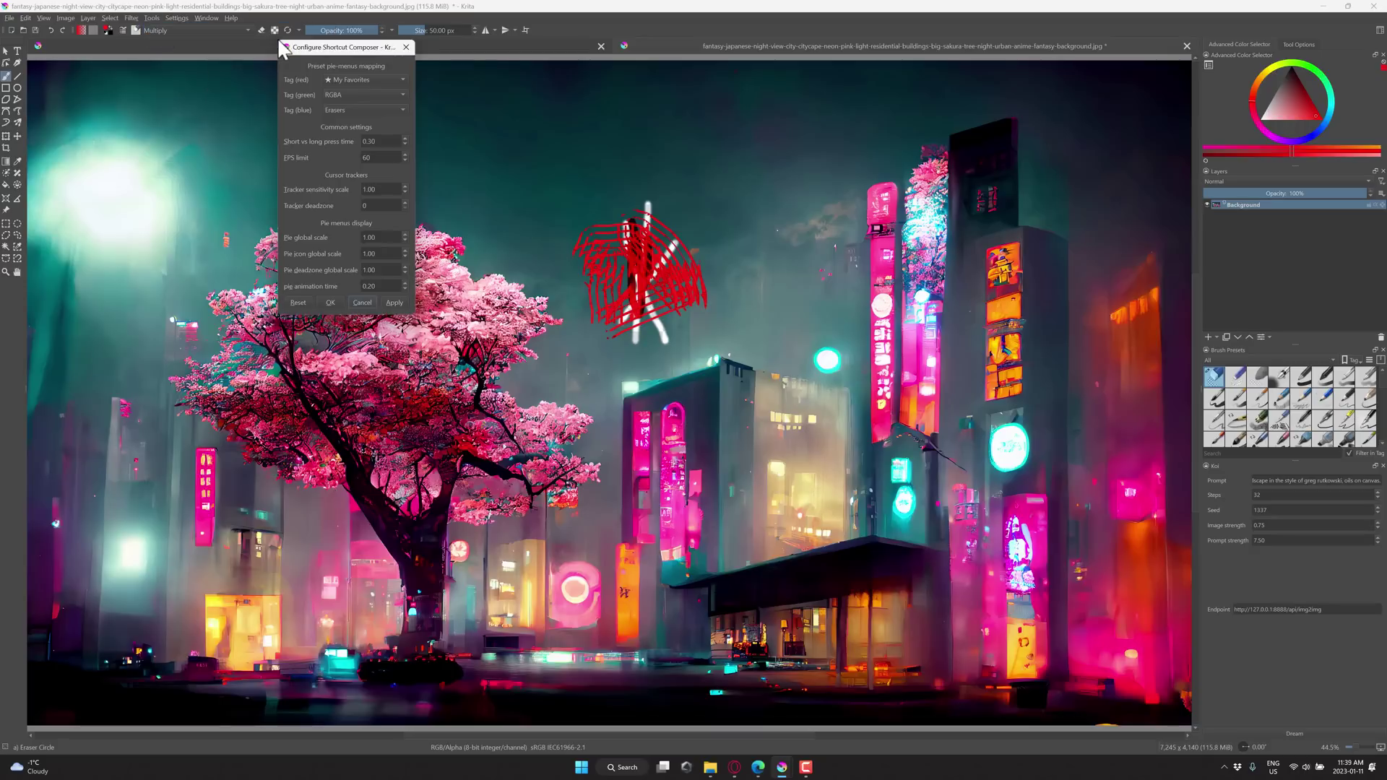
pyautogui.moveTo(350, 54); pyautogui.dragTo(476, 156)
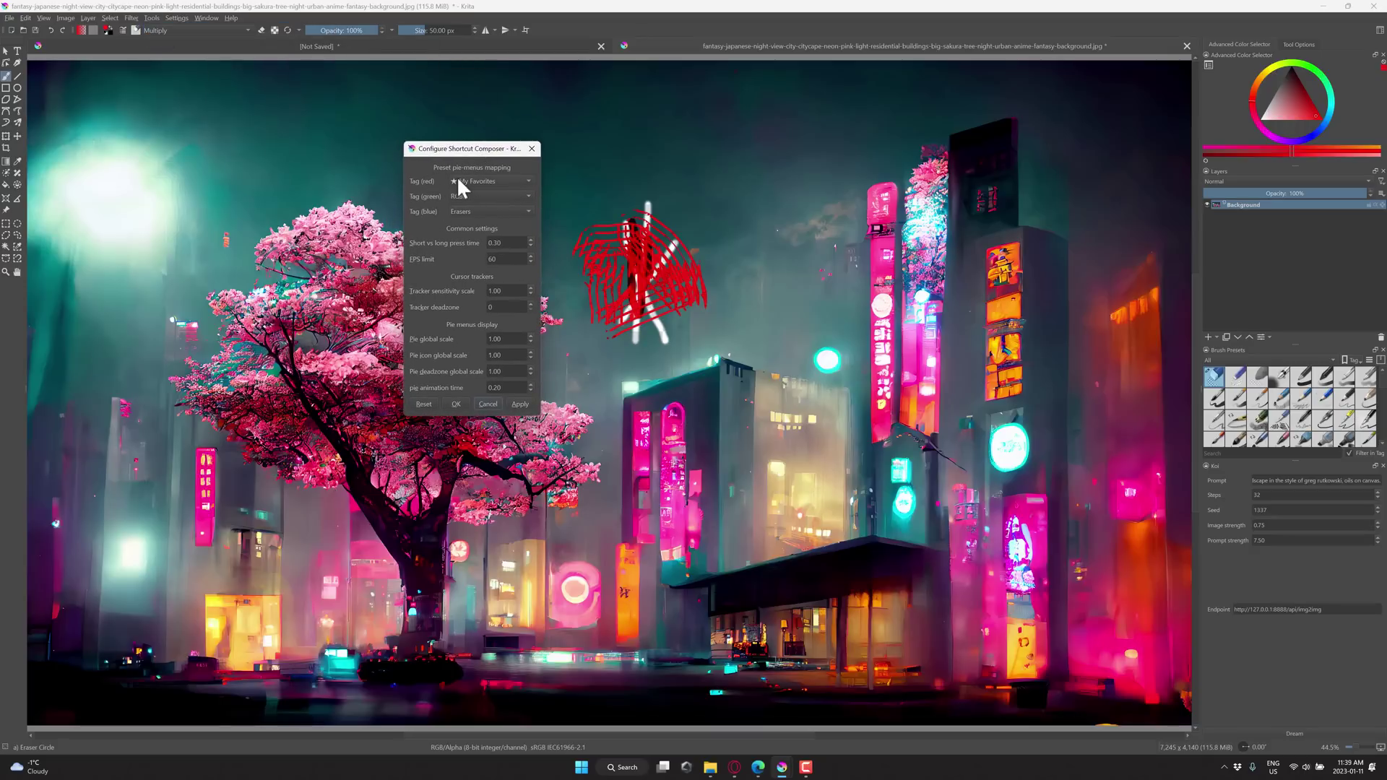
pyautogui.click(526, 211)
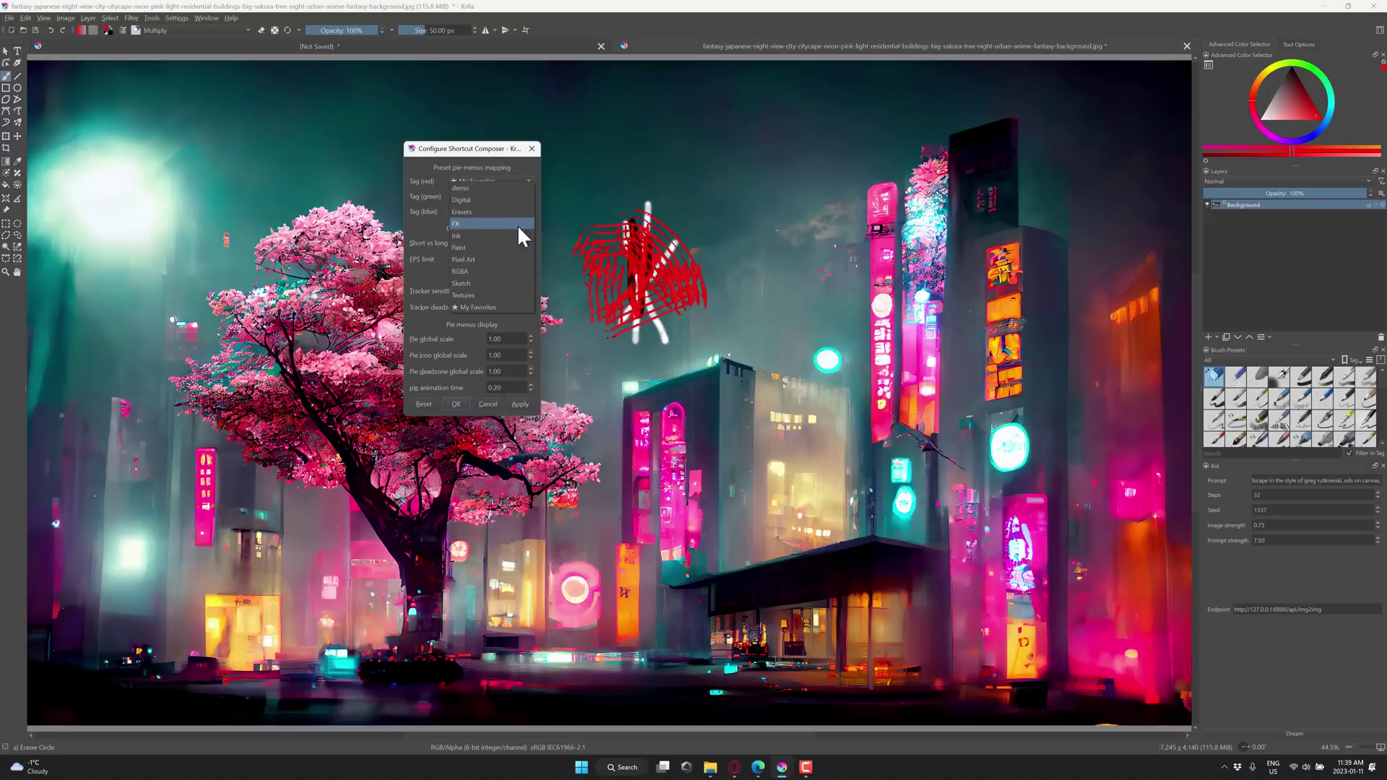
pyautogui.click(501, 259)
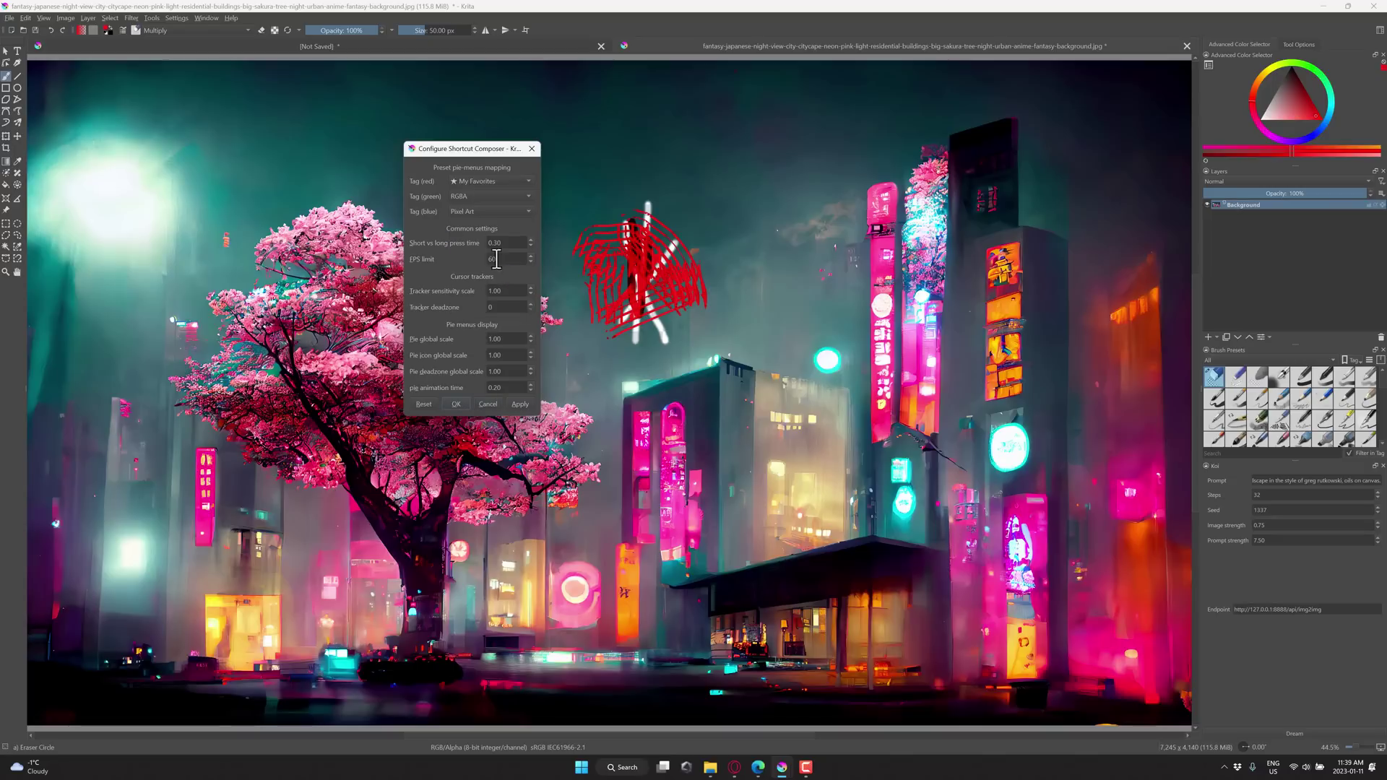
pyautogui.click(455, 404)
pyautogui.press('q')
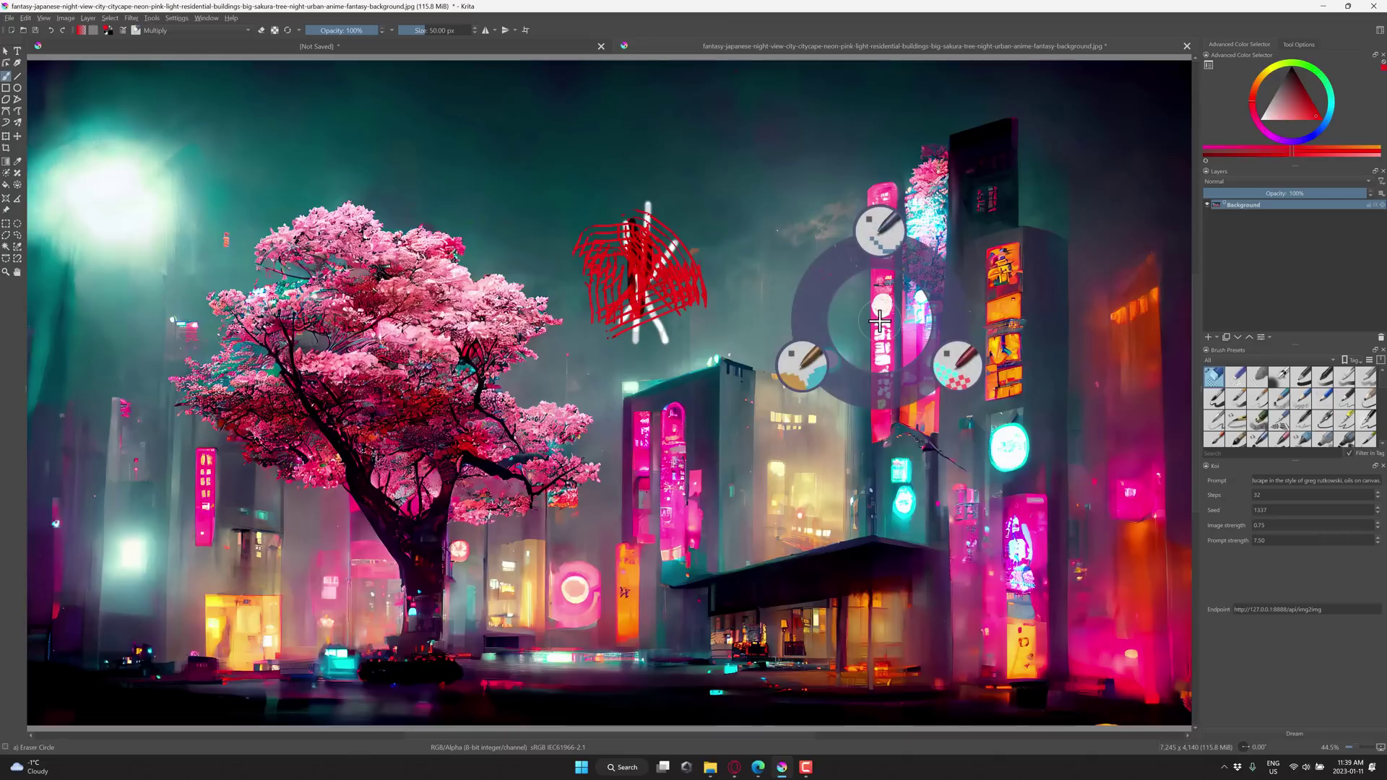
# Step: Paint a red line with Pixel Art Fill, switch to Pixel Art 1 px, then back to Pixel Art Fill
pyautogui.click(822, 363)
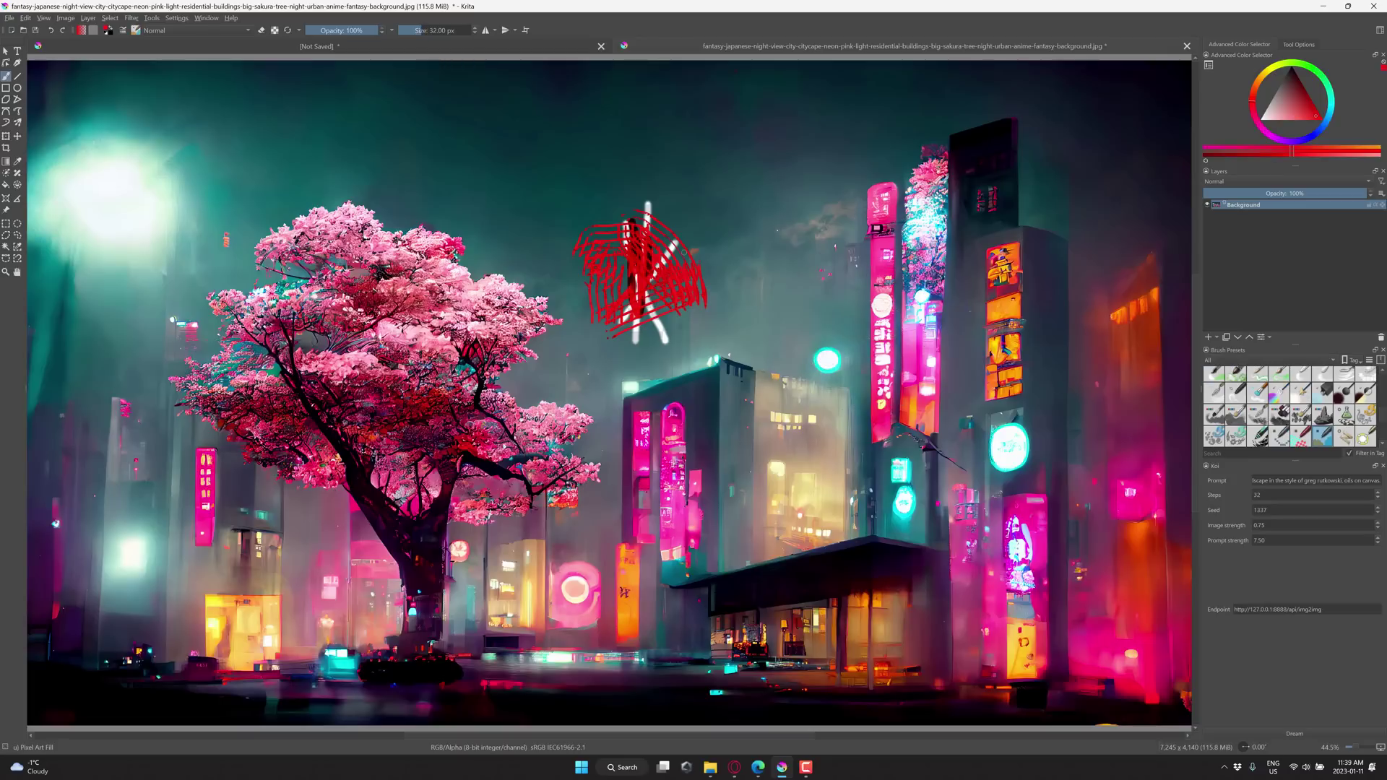
pyautogui.moveTo(748, 206); pyautogui.dragTo(748, 293)
pyautogui.rightClick(747, 292)
pyautogui.click(752, 185)
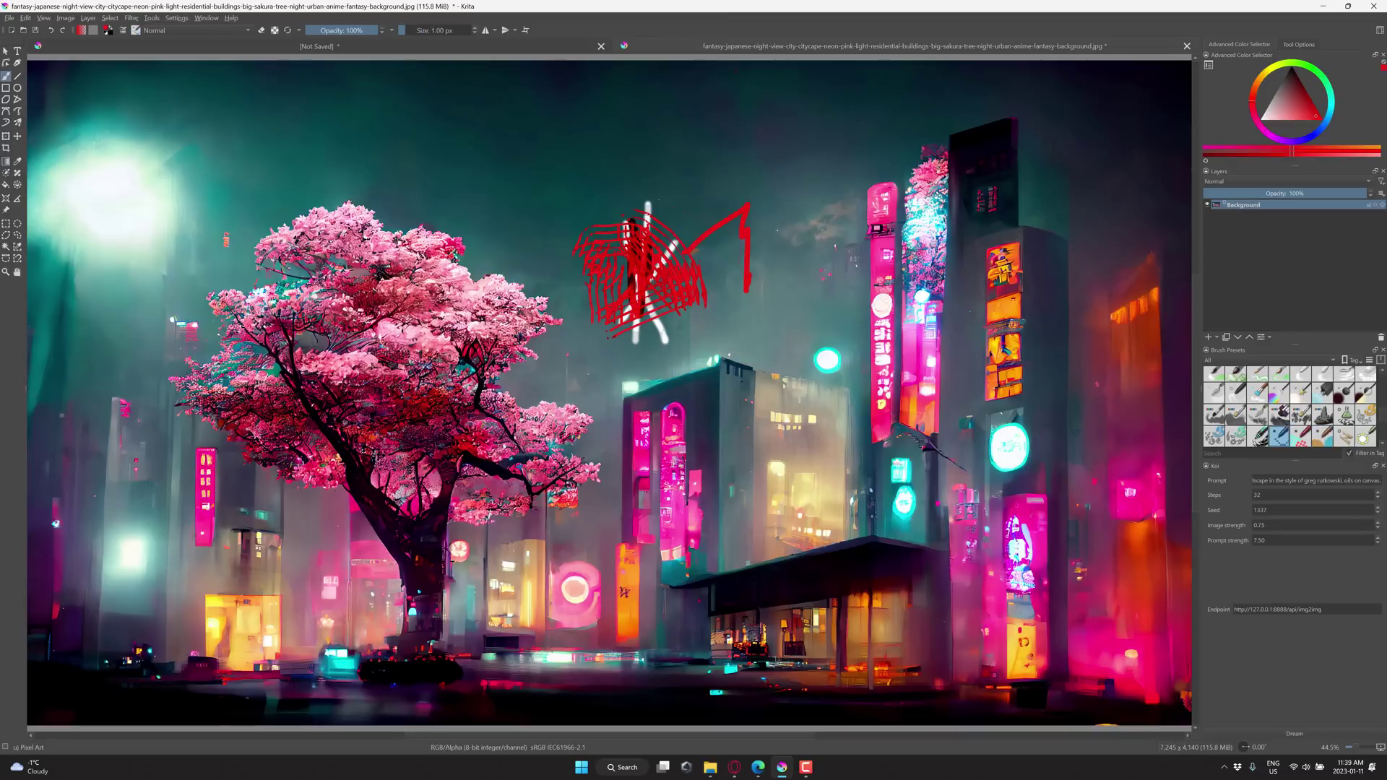
pyautogui.rightClick(657, 199)
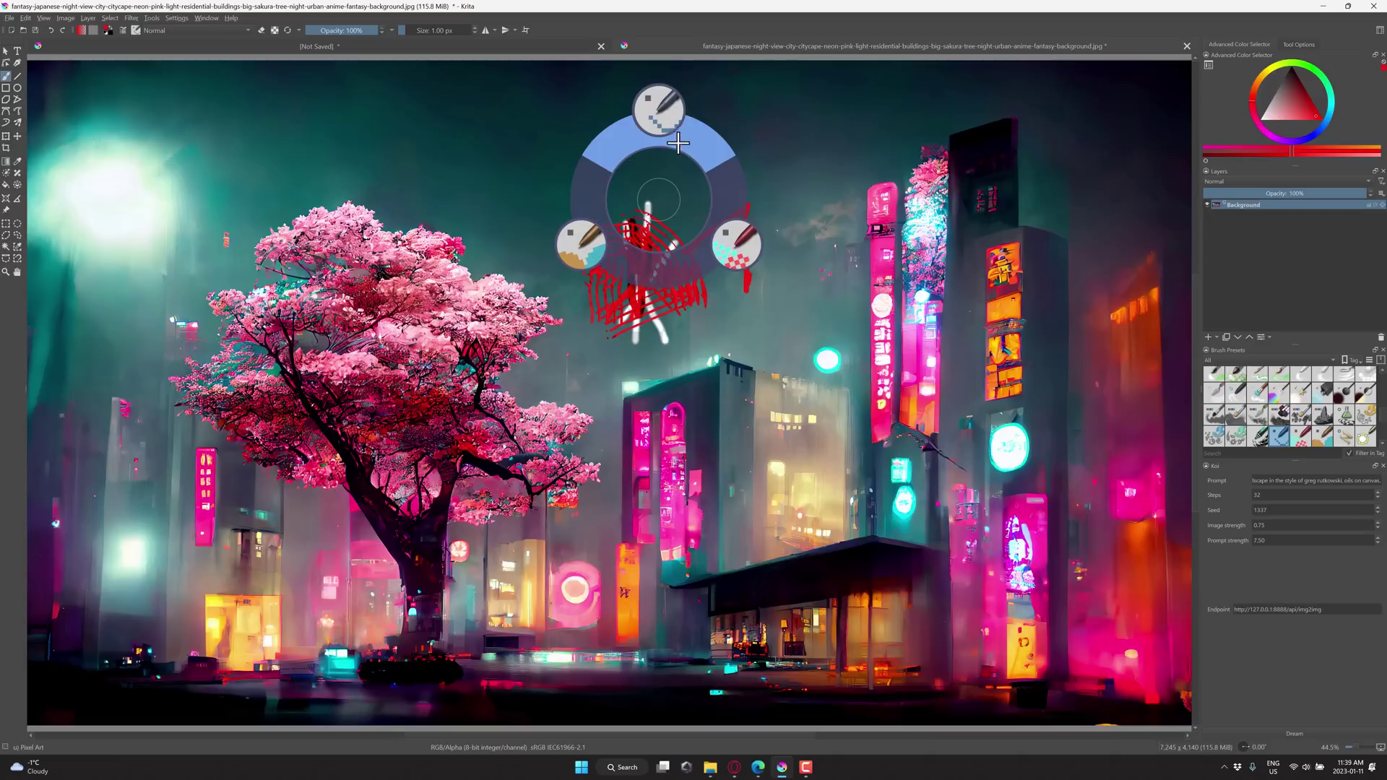
pyautogui.click(619, 230)
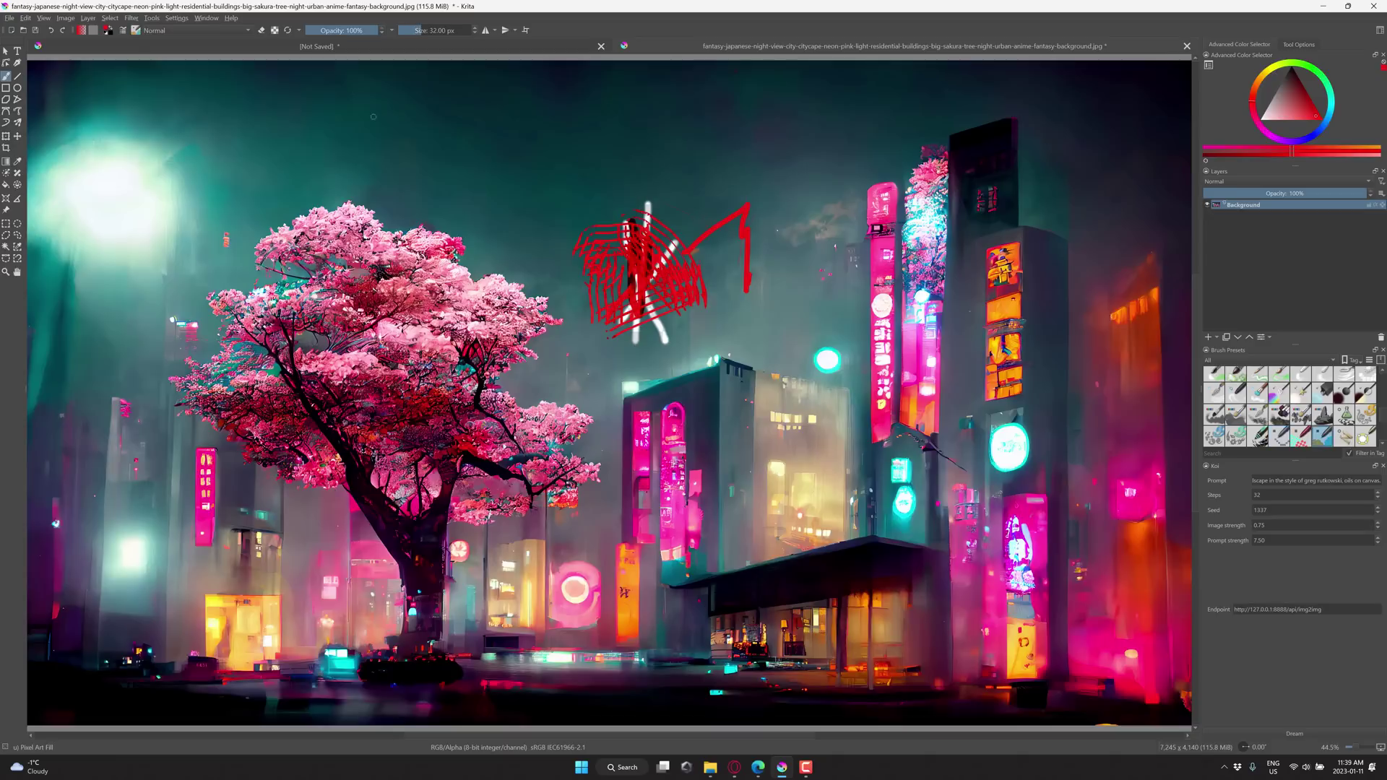
# Step: Reopen the Pie Menus shortcuts and give Pick misc tools a shortcut, accepting the reassignment
pyautogui.click(154, 19)
pyautogui.press('Escape')
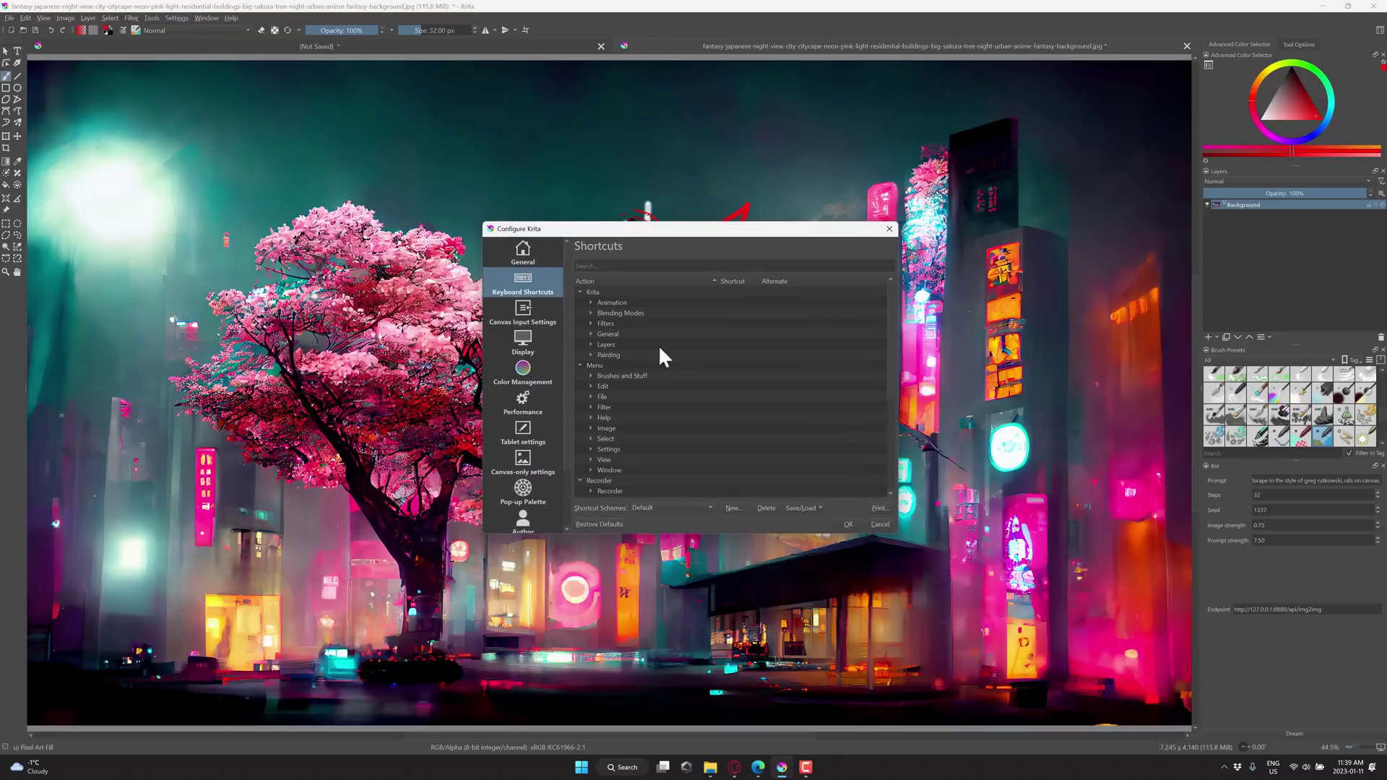
pyautogui.scroll(-5, 665, 352)
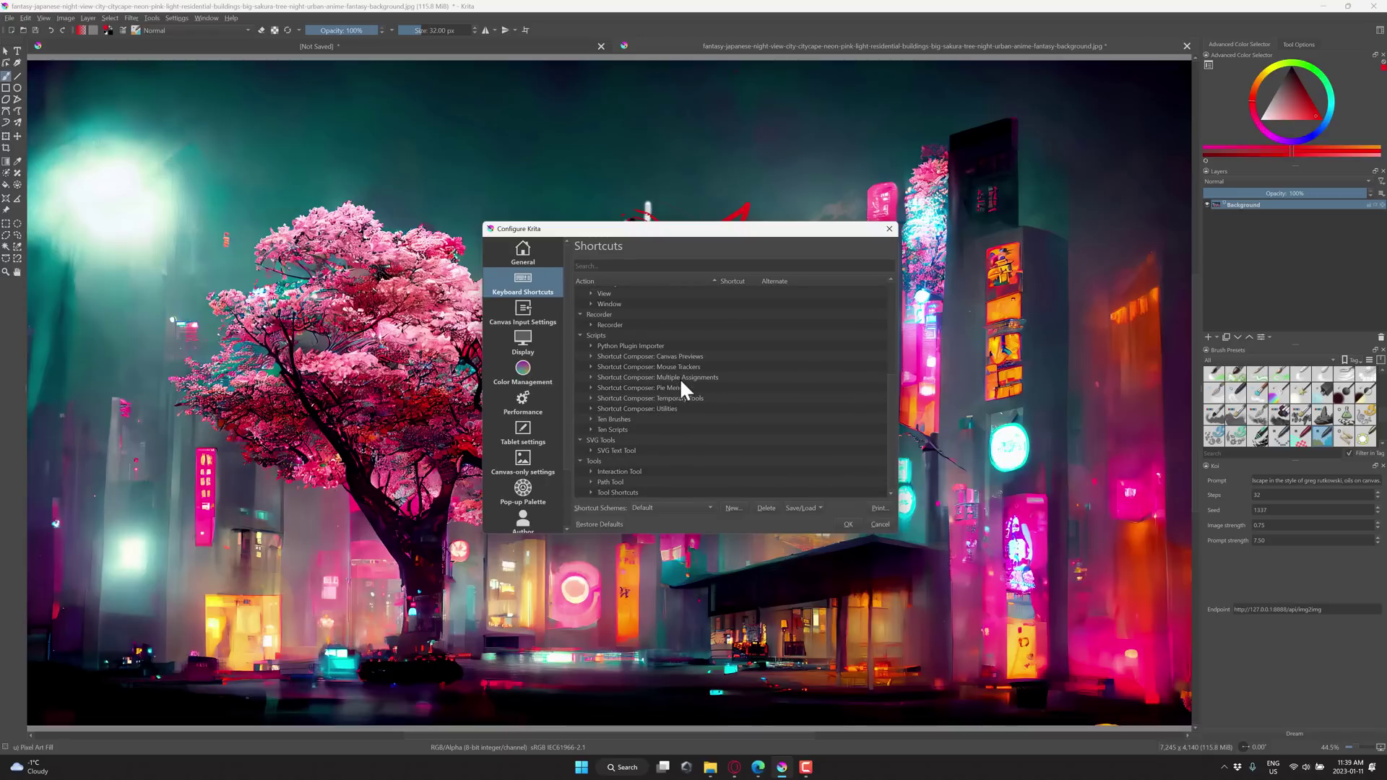
pyautogui.click(591, 388)
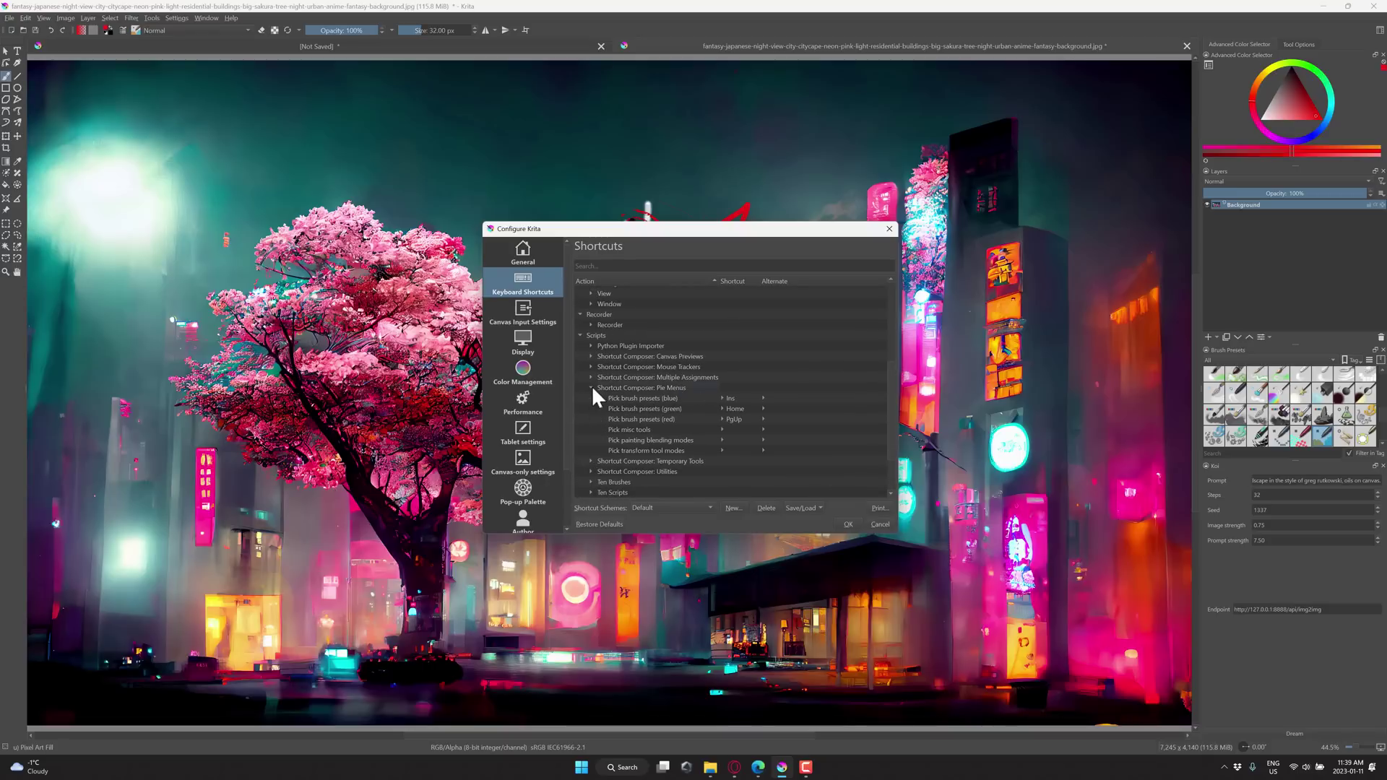
pyautogui.click(734, 430)
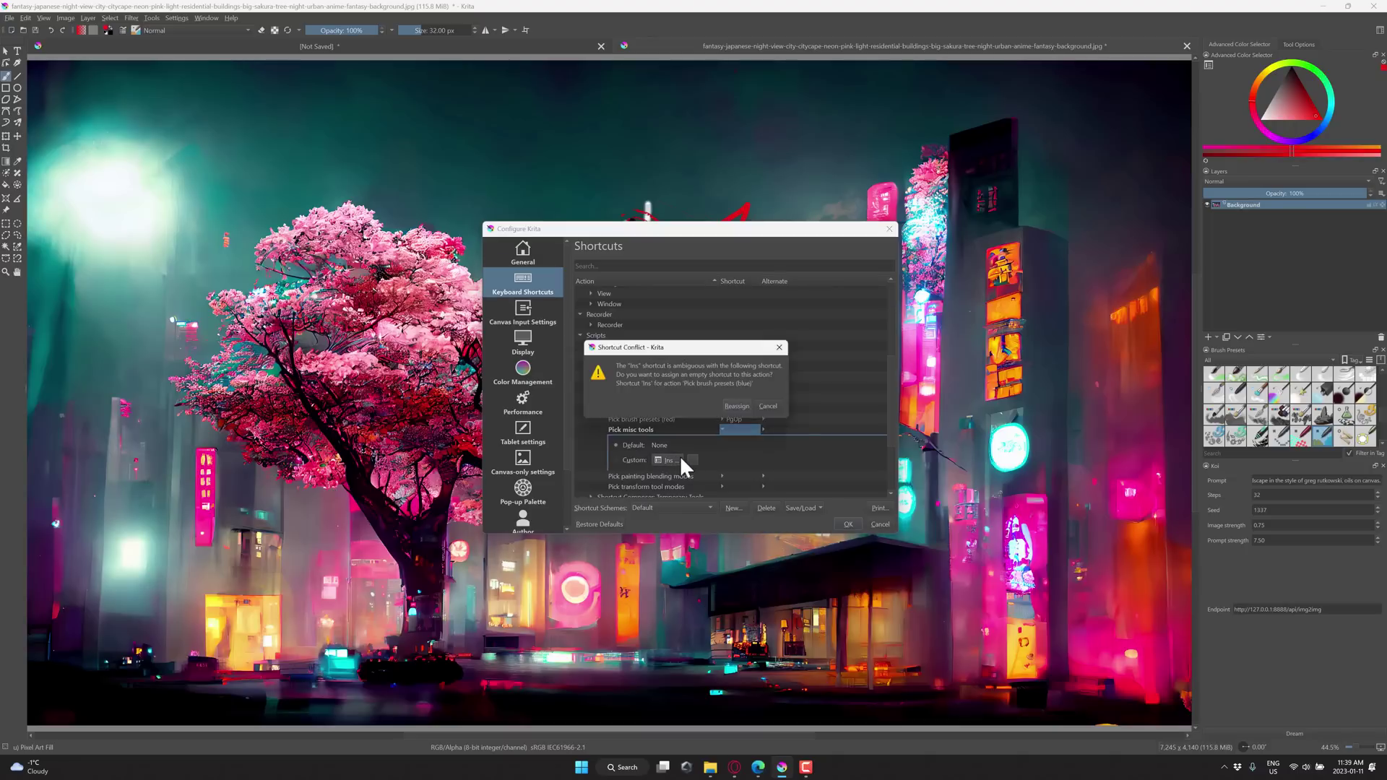
pyautogui.click(739, 405)
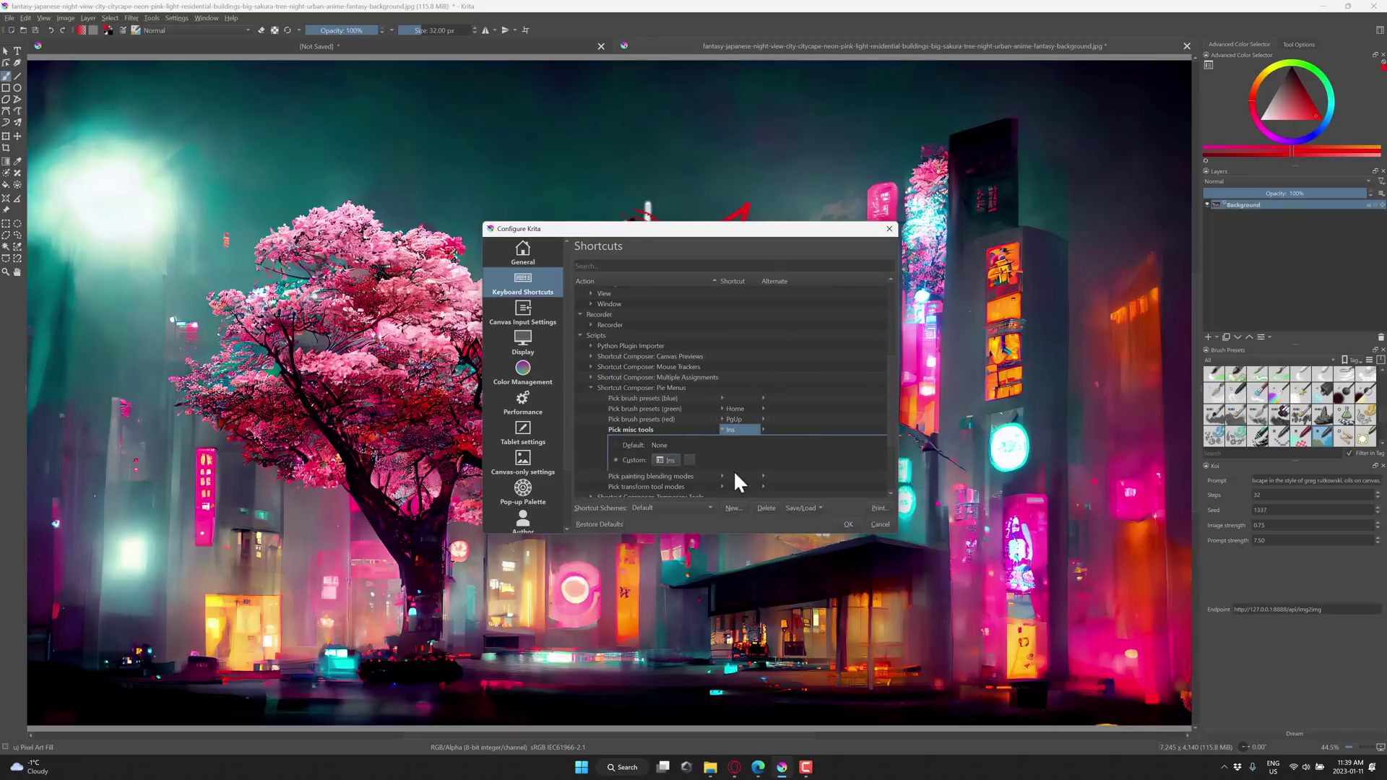
# Step: Set Home for blending modes and PgUp for transform modes, taking PgUp from red presets, then OK
pyautogui.click(734, 473)
pyautogui.scroll(5, 704, 471)
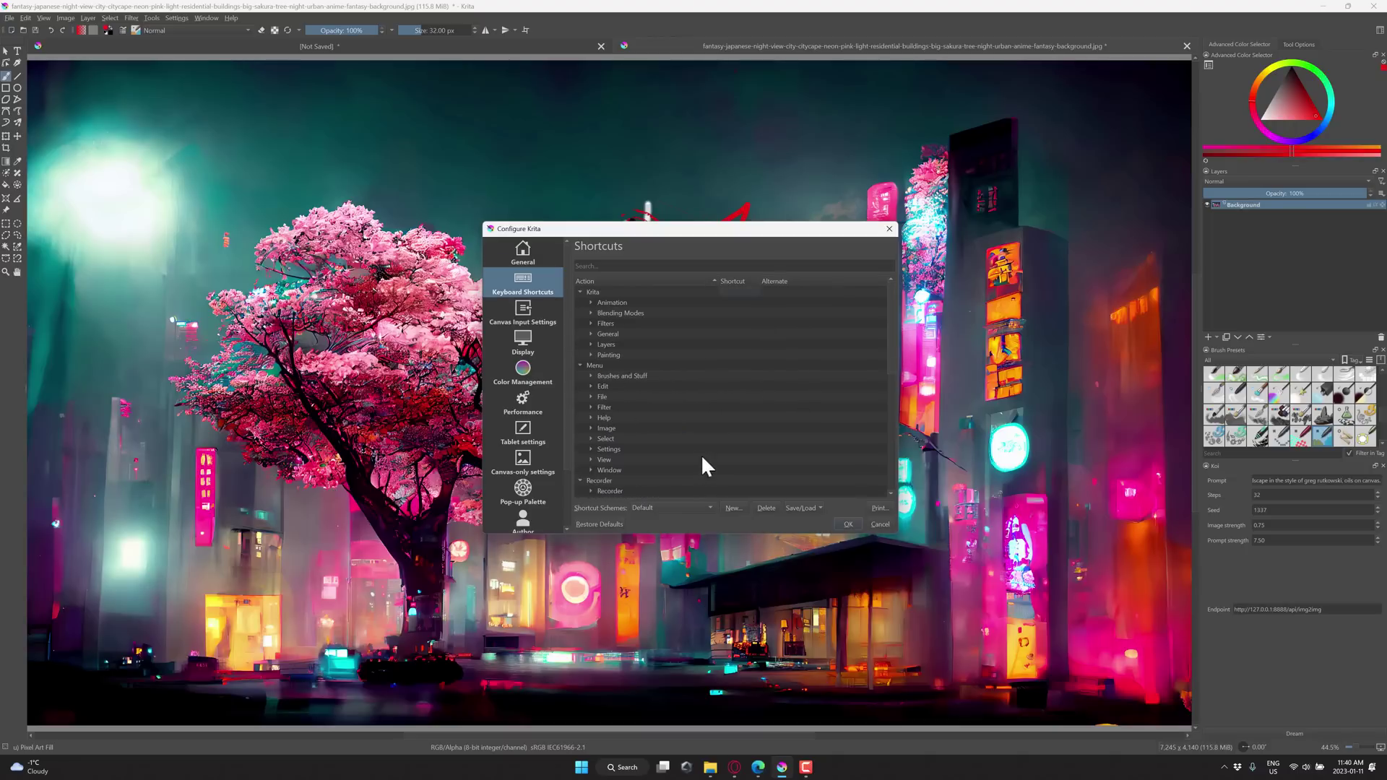
pyautogui.scroll(-5, 703, 418)
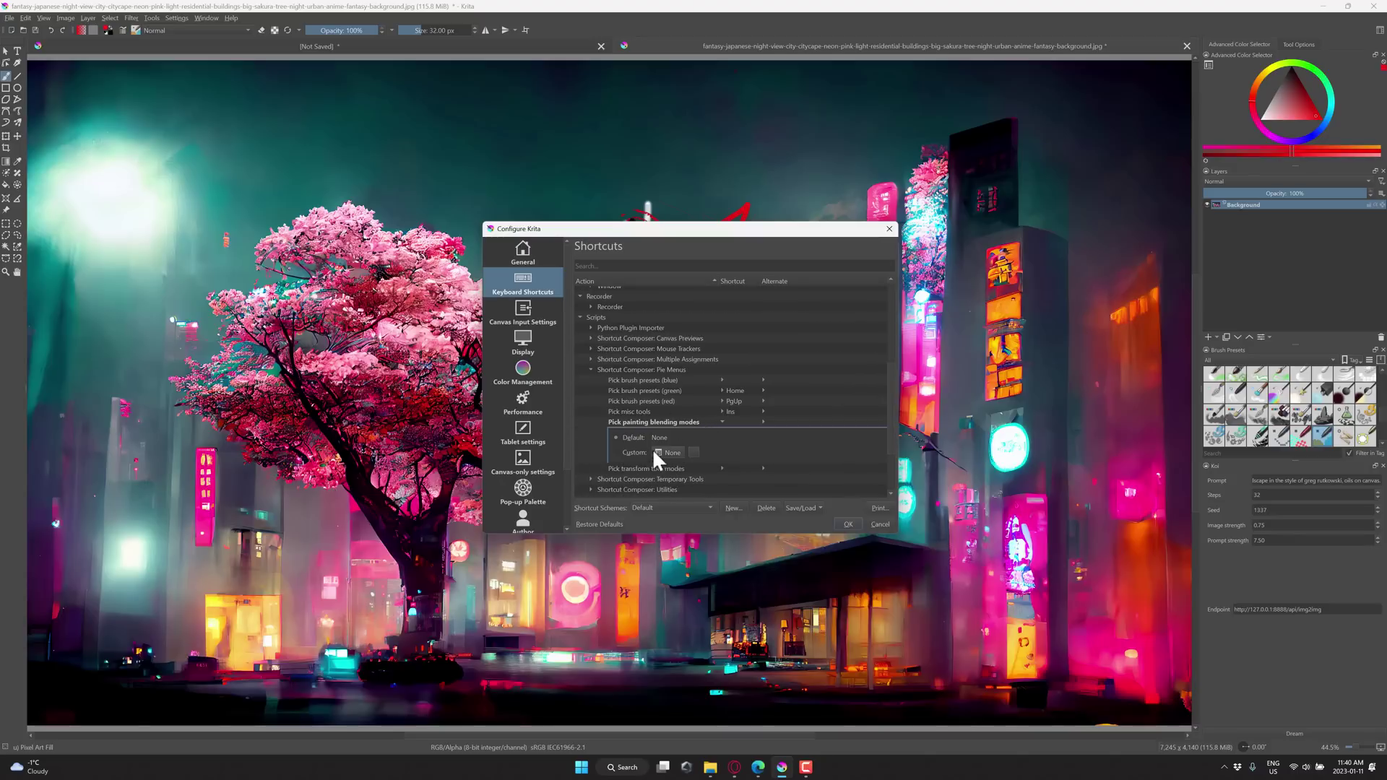
pyautogui.press('Home')
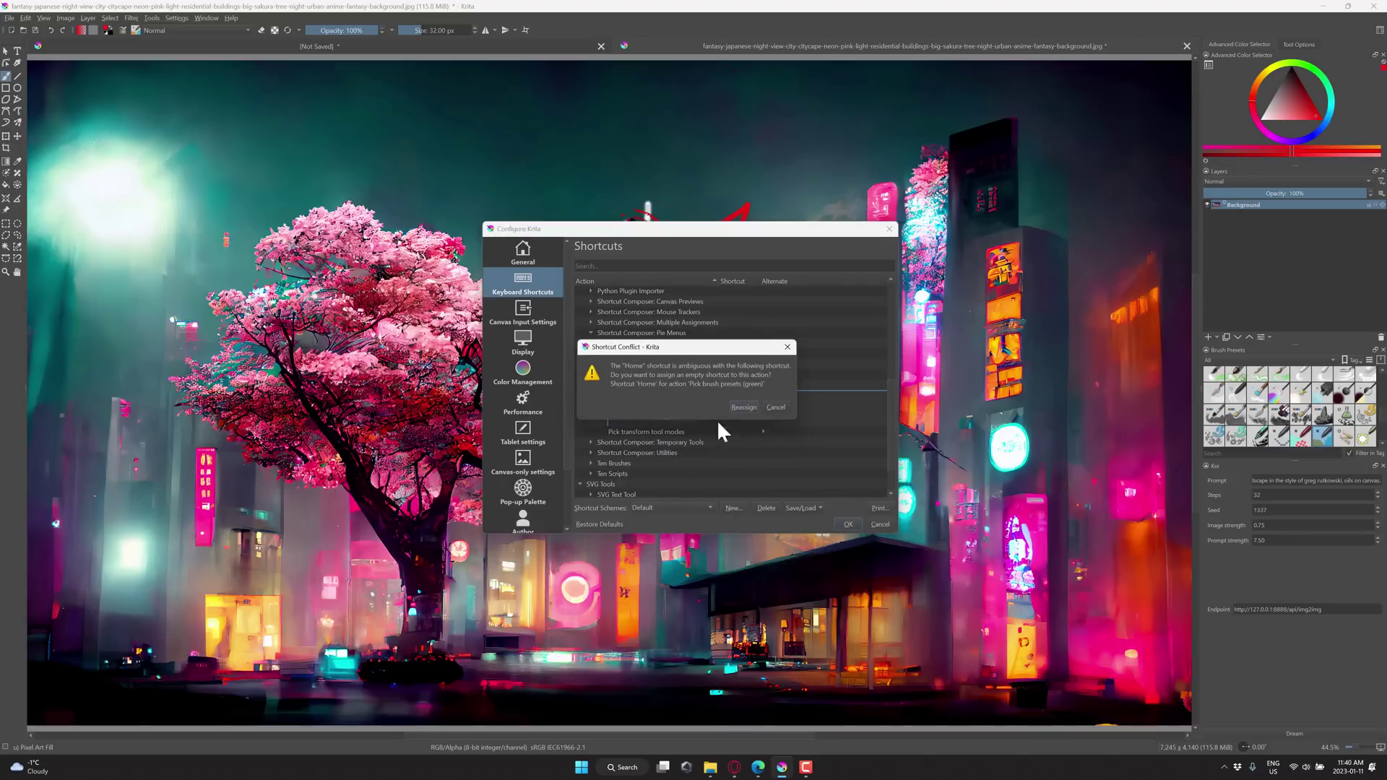
pyautogui.press('Escape')
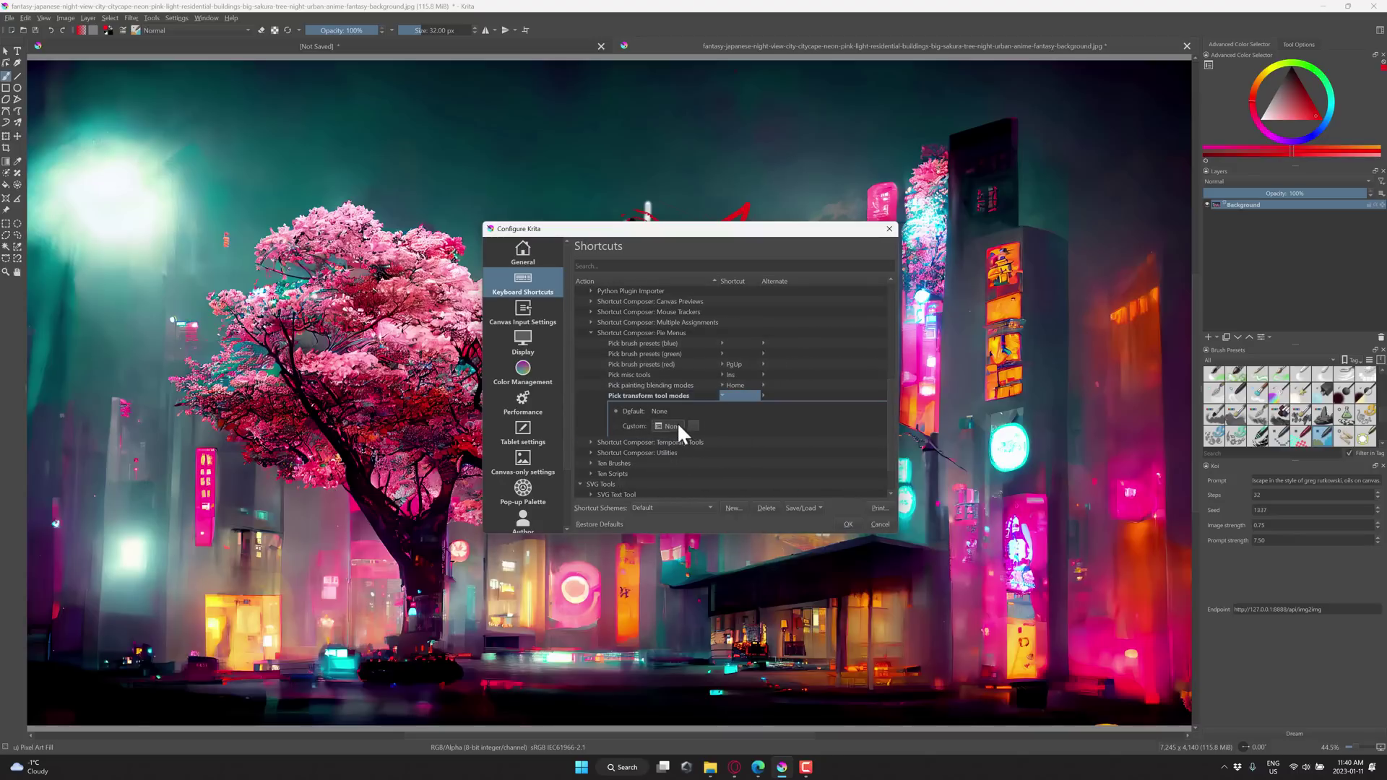
pyautogui.press('pageup')
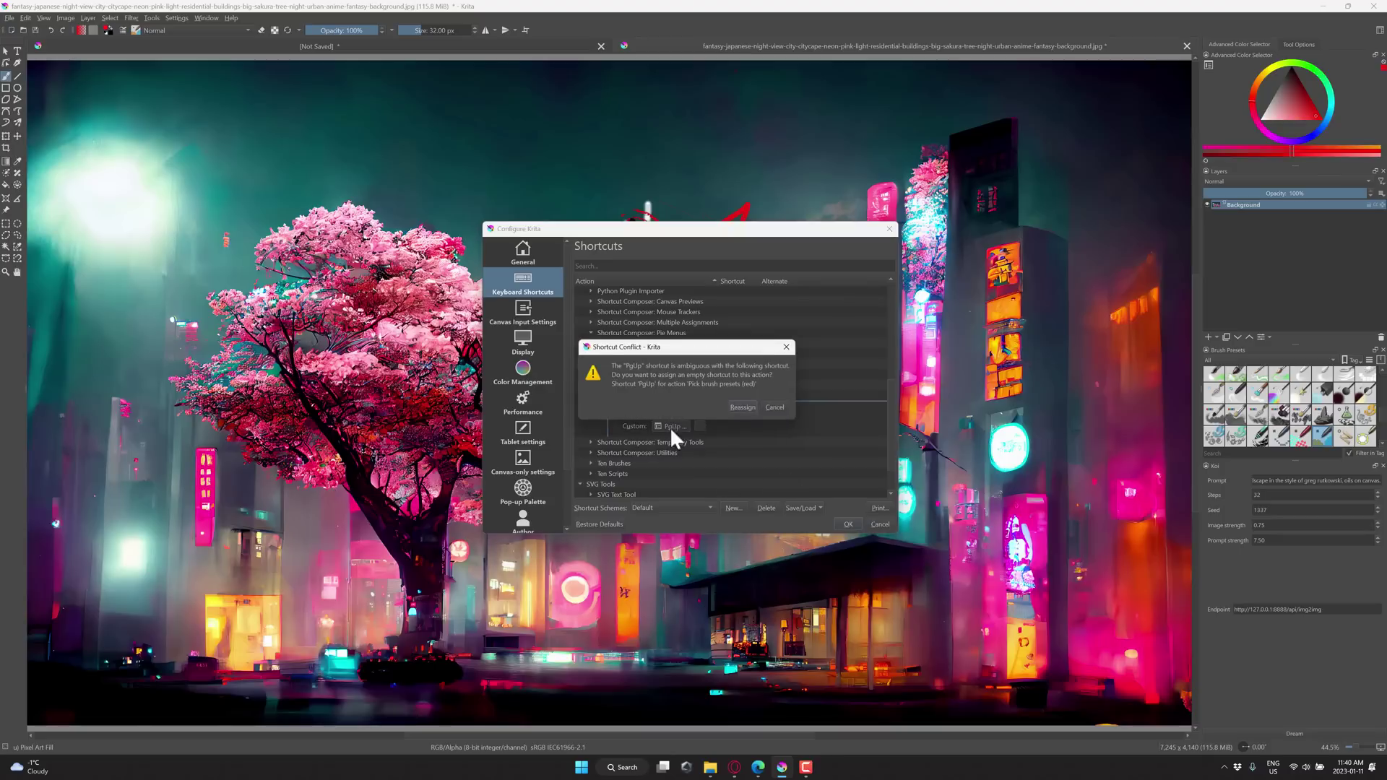
pyautogui.click(741, 407)
pyautogui.click(847, 524)
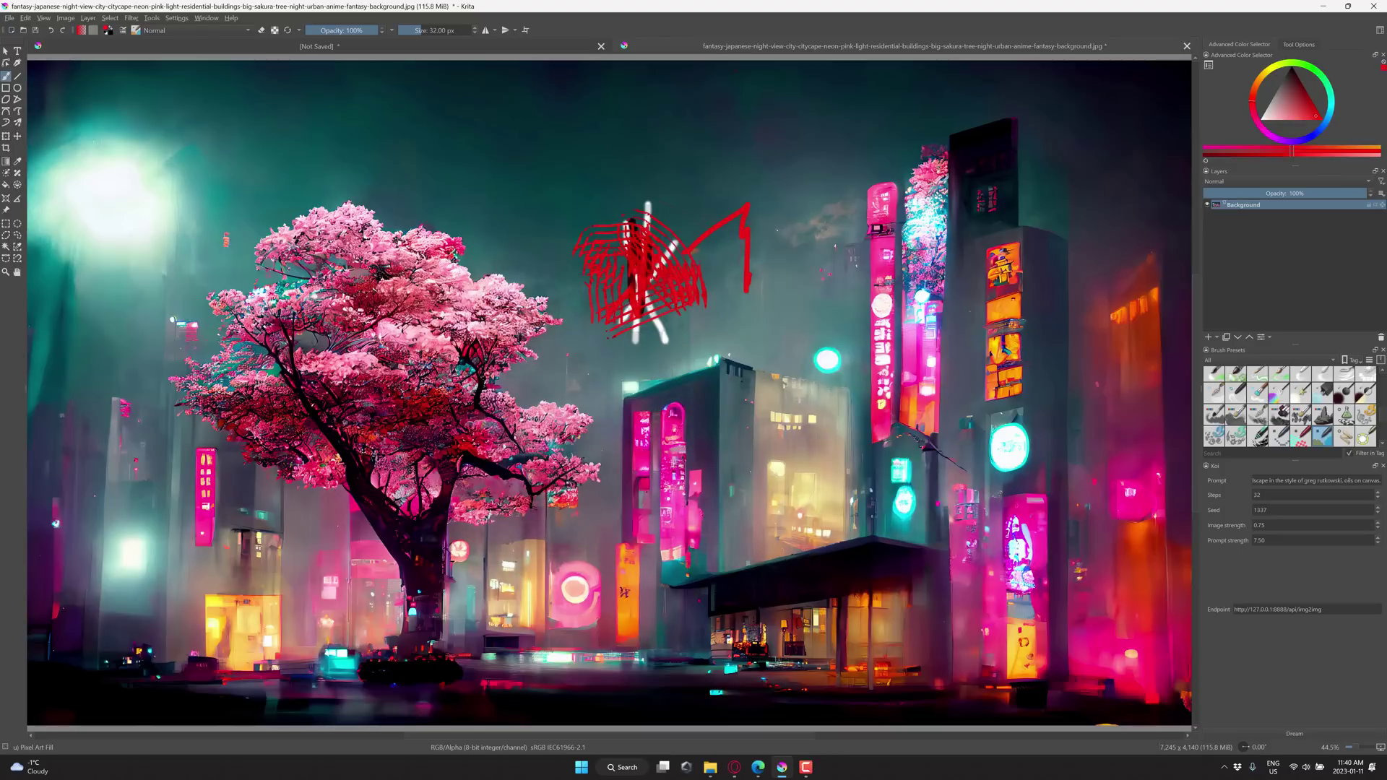
# Step: Paint a light-pink stroke in Addition mode and dark strokes in Multiply, then return to Normal
pyautogui.press('pageup')
pyautogui.press('pageup')
pyautogui.press('pageup')
pyautogui.press('pageup')
pyautogui.press('pageup')
pyautogui.press('pageup')
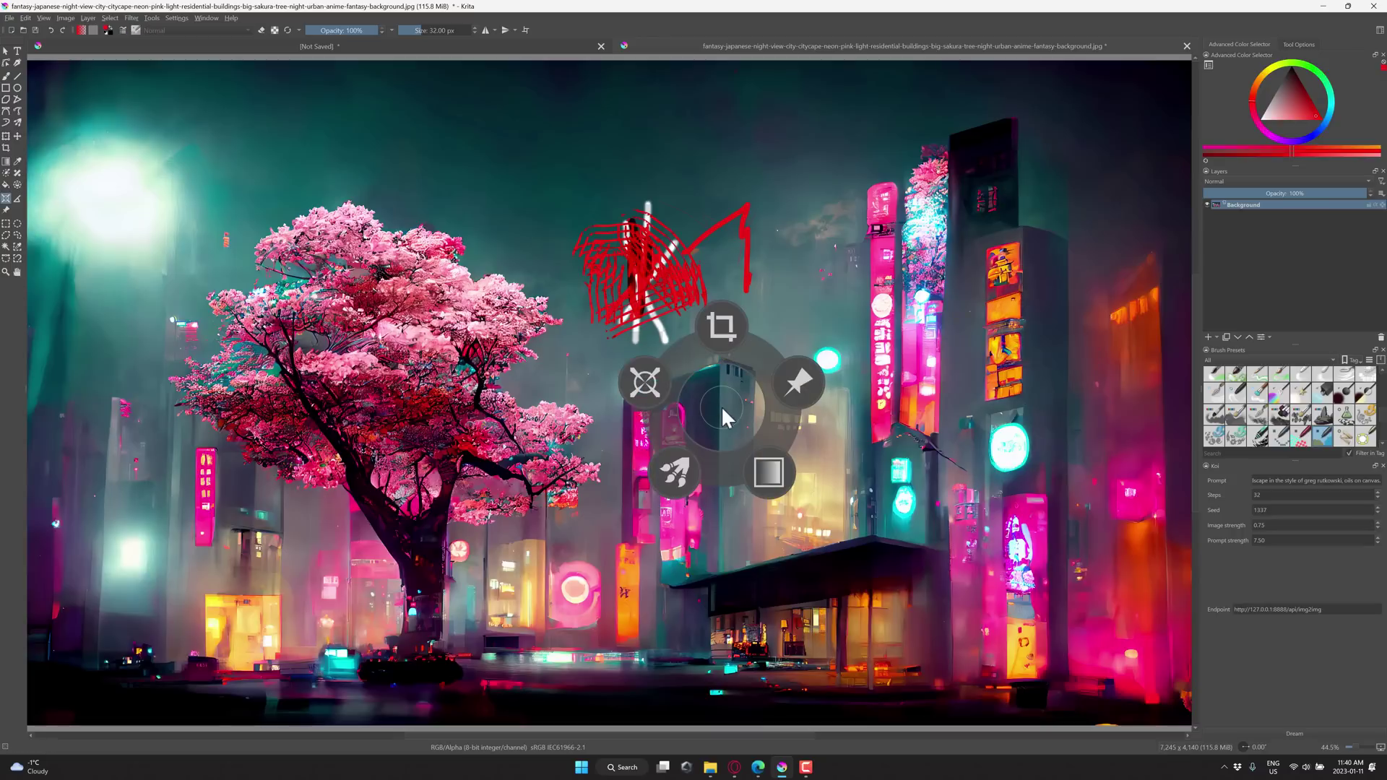
pyautogui.press('pageup')
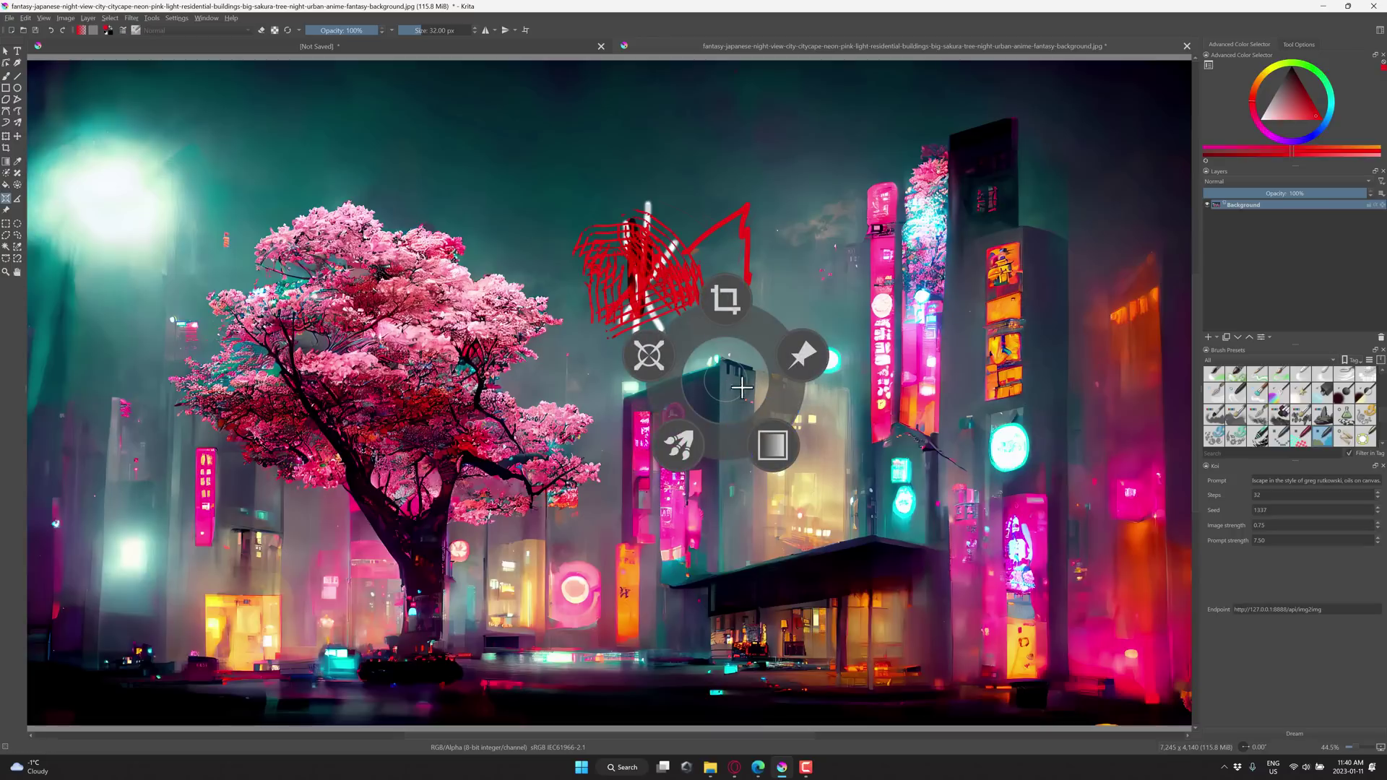
pyautogui.press('pageup')
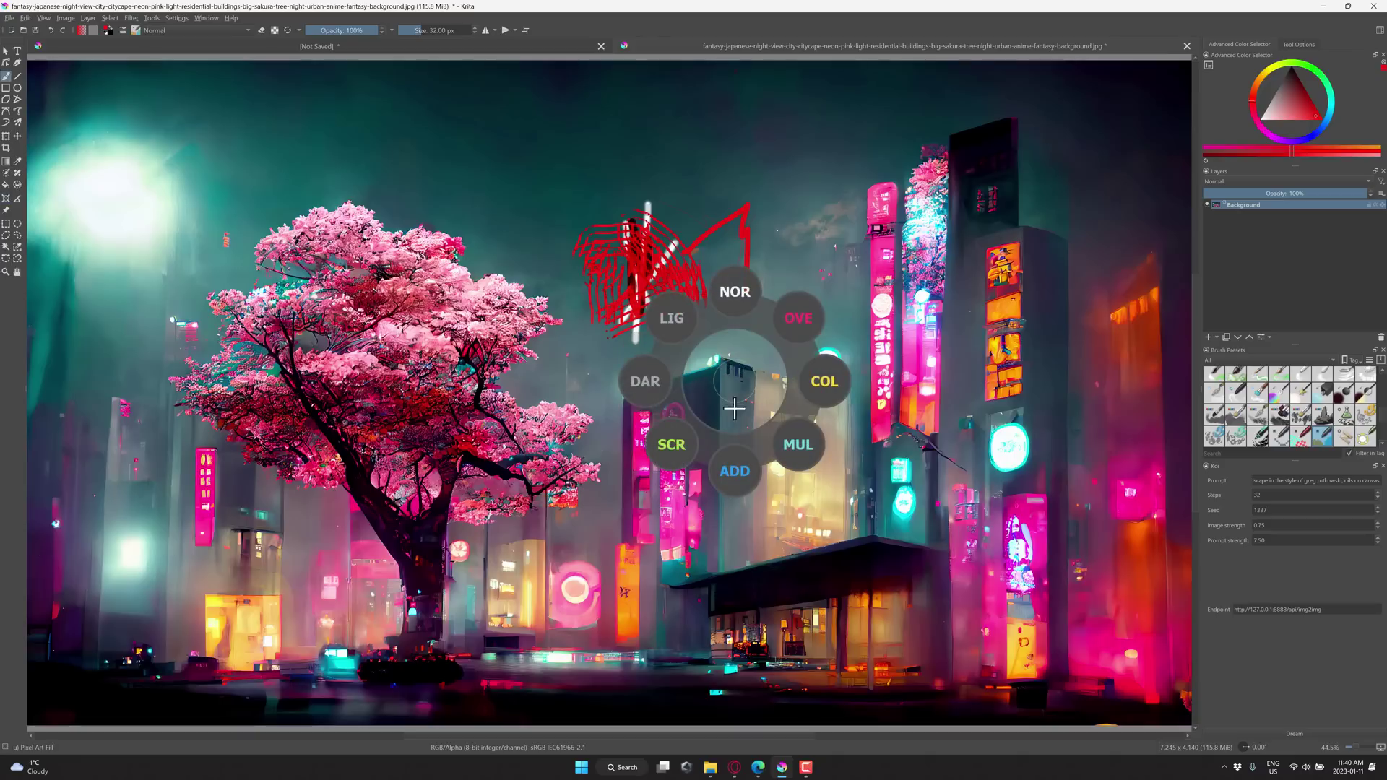
pyautogui.click(733, 461)
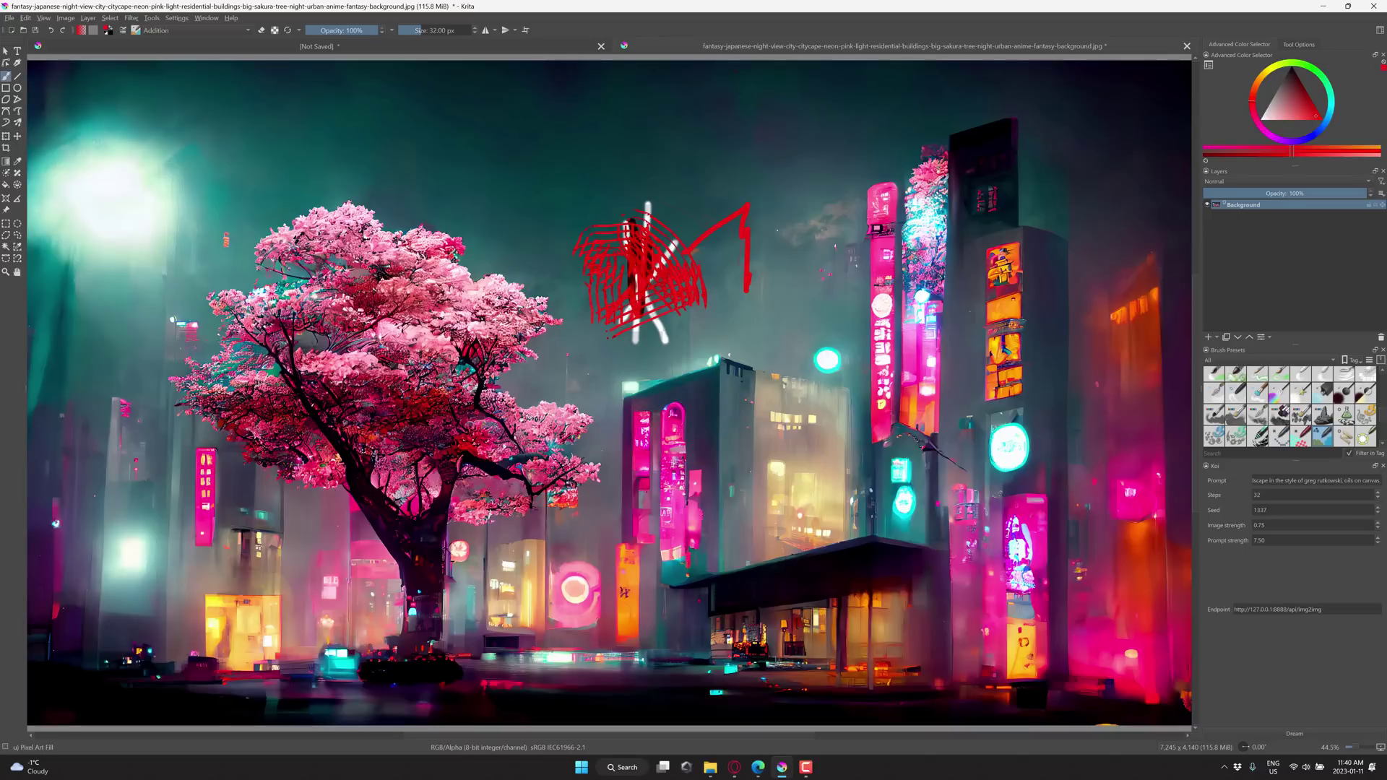
pyautogui.moveTo(711, 319)
pyautogui.mouseDown()
pyautogui.moveTo(651, 370)
pyautogui.moveTo(588, 340)
pyautogui.moveTo(679, 463)
pyautogui.moveTo(727, 423)
pyautogui.mouseUp()
pyautogui.press('pageup')
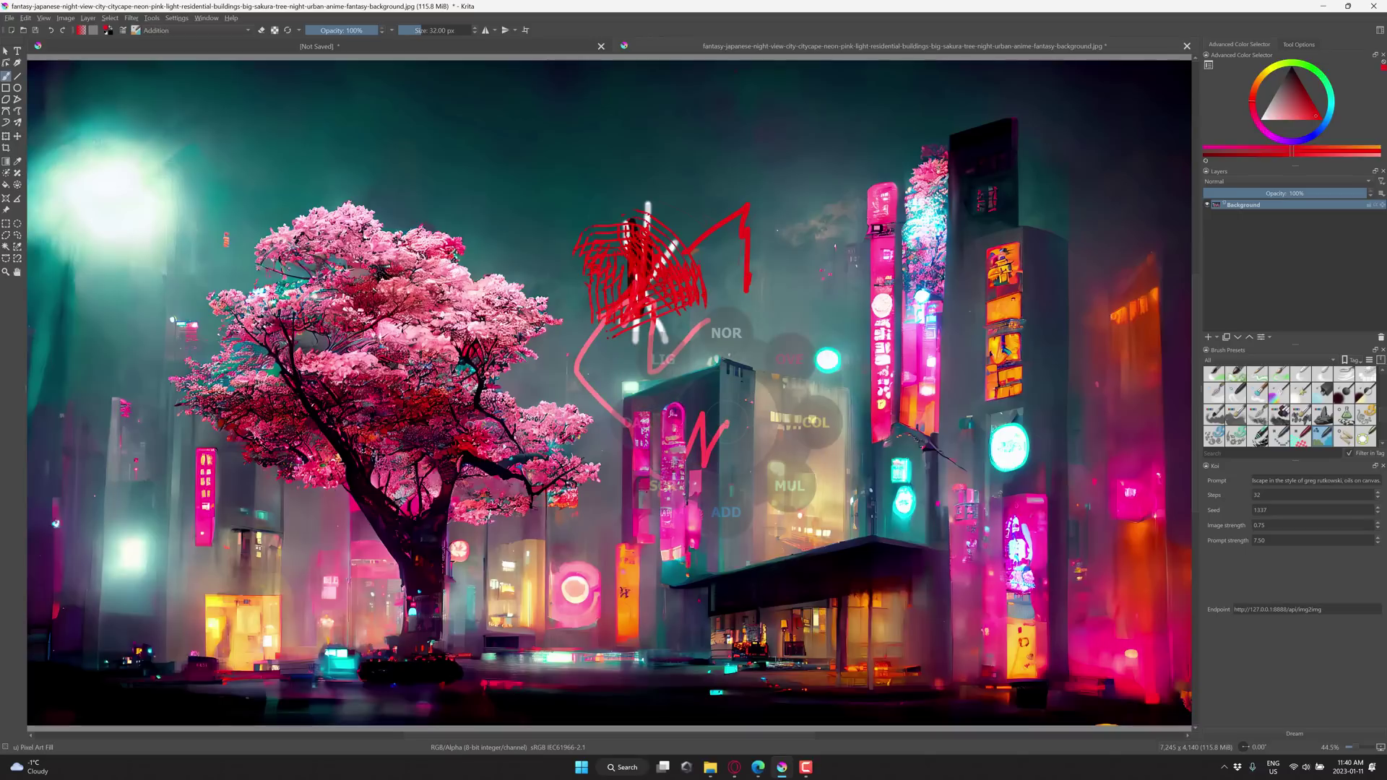
pyautogui.click(790, 485)
pyautogui.moveTo(676, 344)
pyautogui.mouseDown()
pyautogui.moveTo(715, 430)
pyautogui.moveTo(701, 444)
pyautogui.mouseUp()
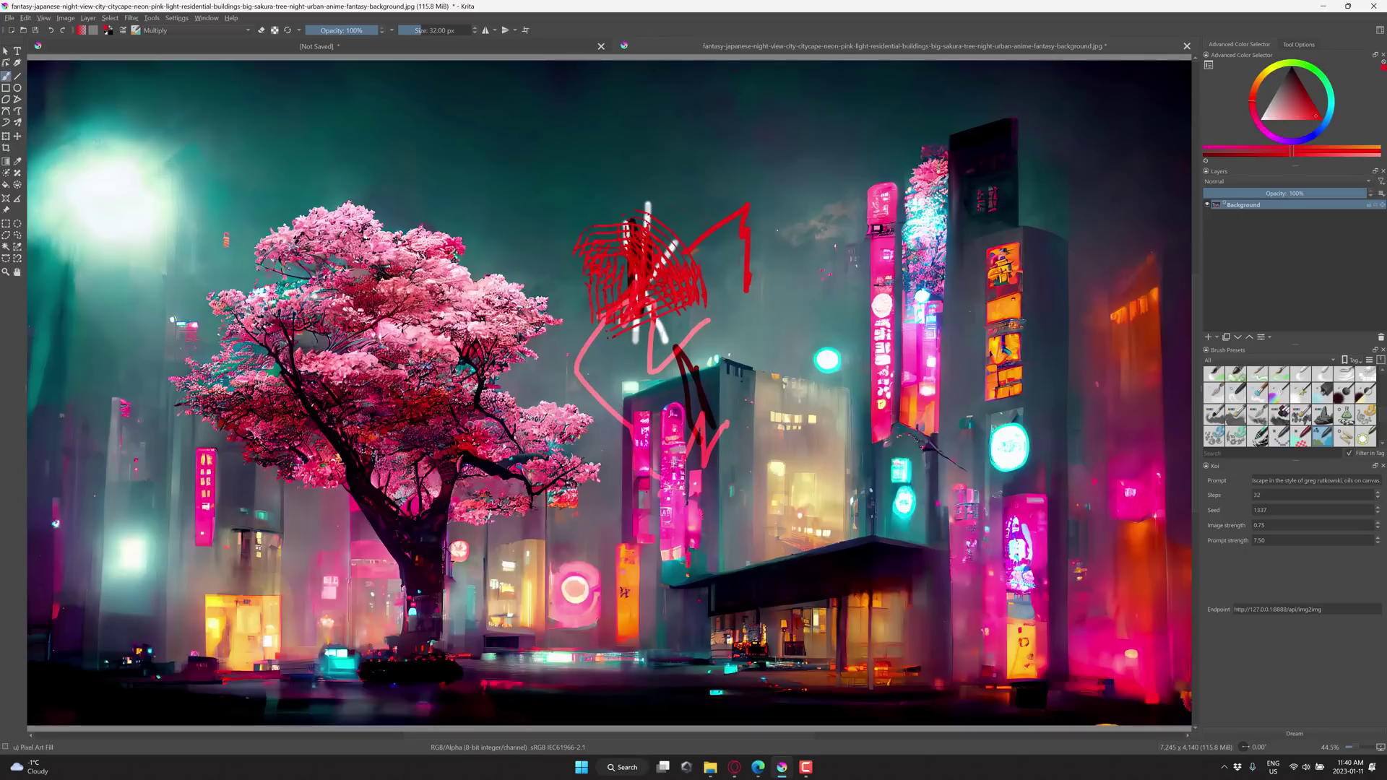
pyautogui.press('pageup')
pyautogui.click(694, 340)
# Step: Use the tool pie to transform the image and the transform-mode pie to liquify it
pyautogui.press('pagedown')
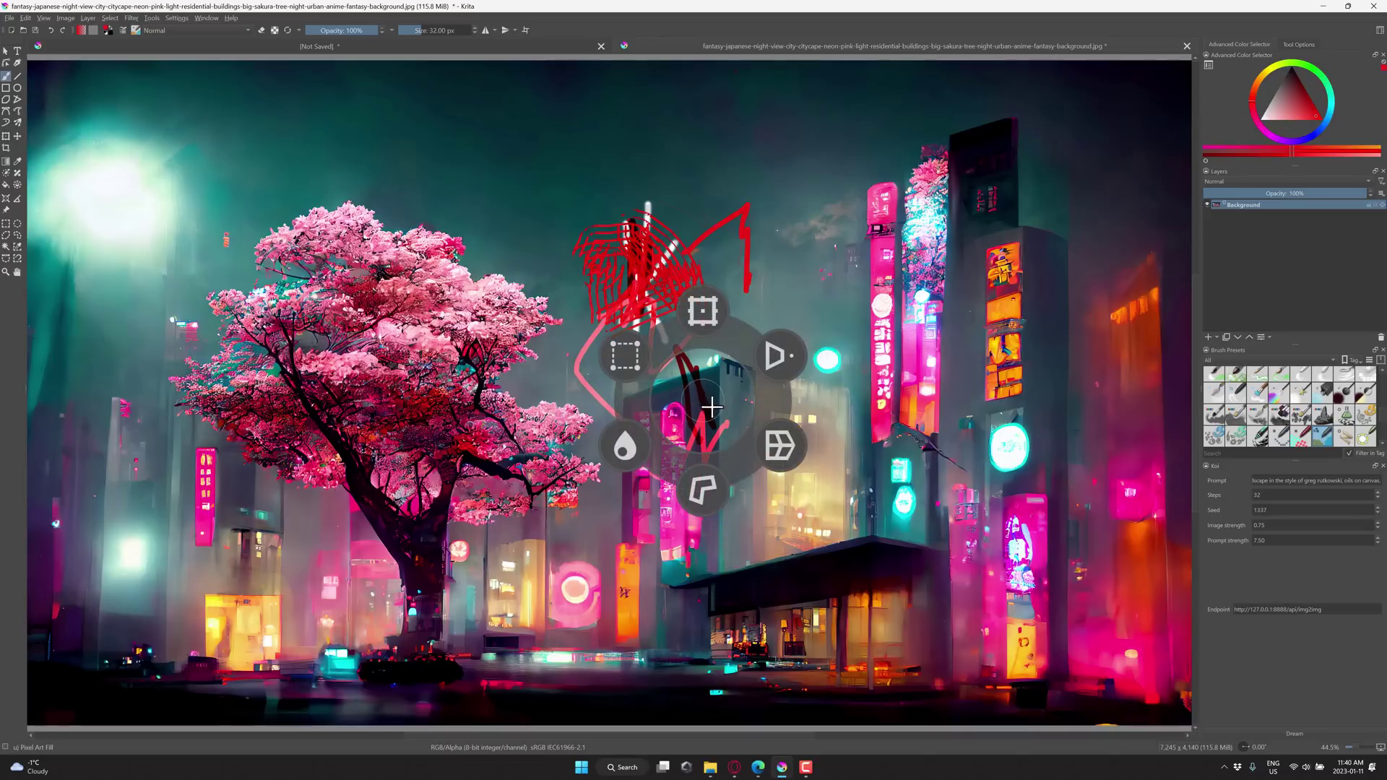
pyautogui.click(780, 446)
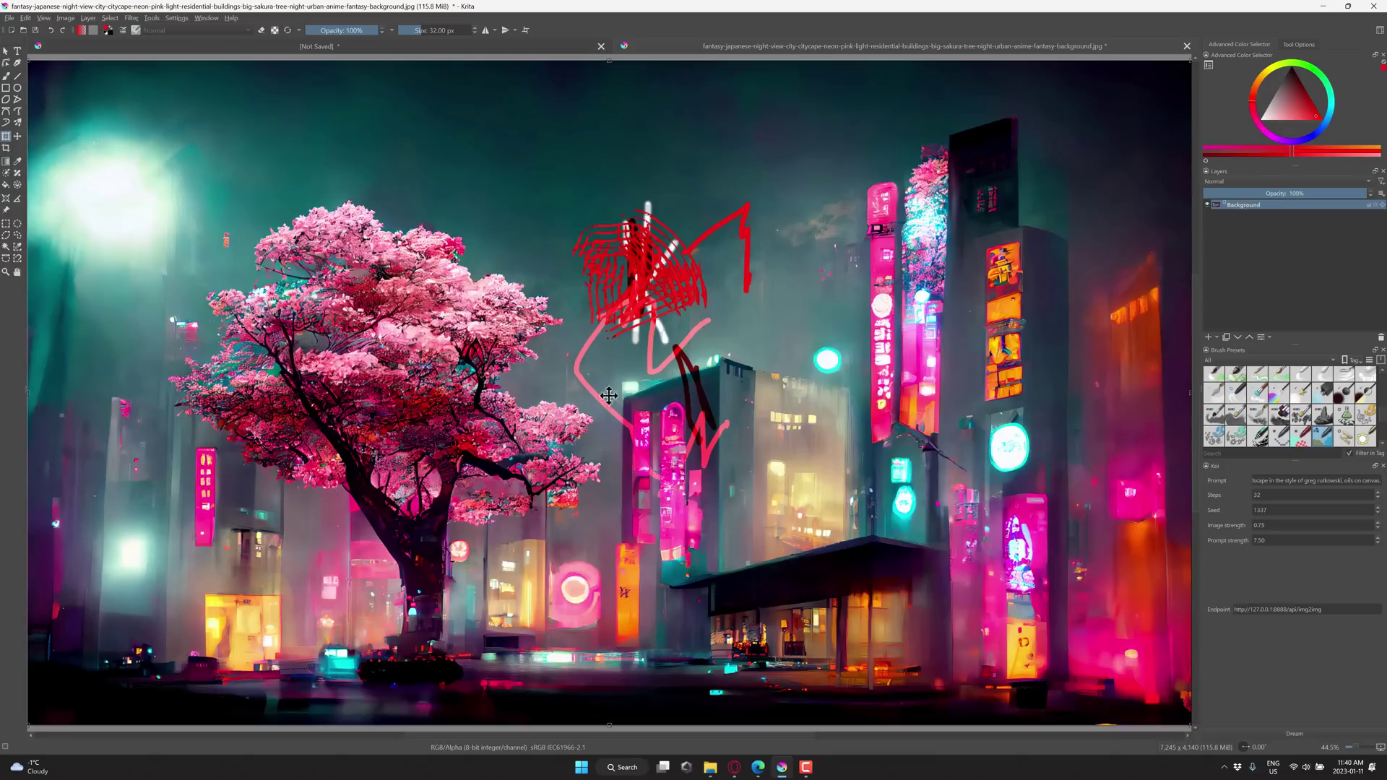
pyautogui.moveTo(609, 395)
pyautogui.mouseDown()
pyautogui.moveTo(704, 443)
pyautogui.moveTo(671, 399)
pyautogui.moveTo(577, 379)
pyautogui.moveTo(642, 412)
pyautogui.moveTo(586, 446)
pyautogui.moveTo(568, 401)
pyautogui.moveTo(594, 386)
pyautogui.moveTo(625, 453)
pyautogui.mouseUp()
pyautogui.press('pagedown')
pyautogui.click(587, 445)
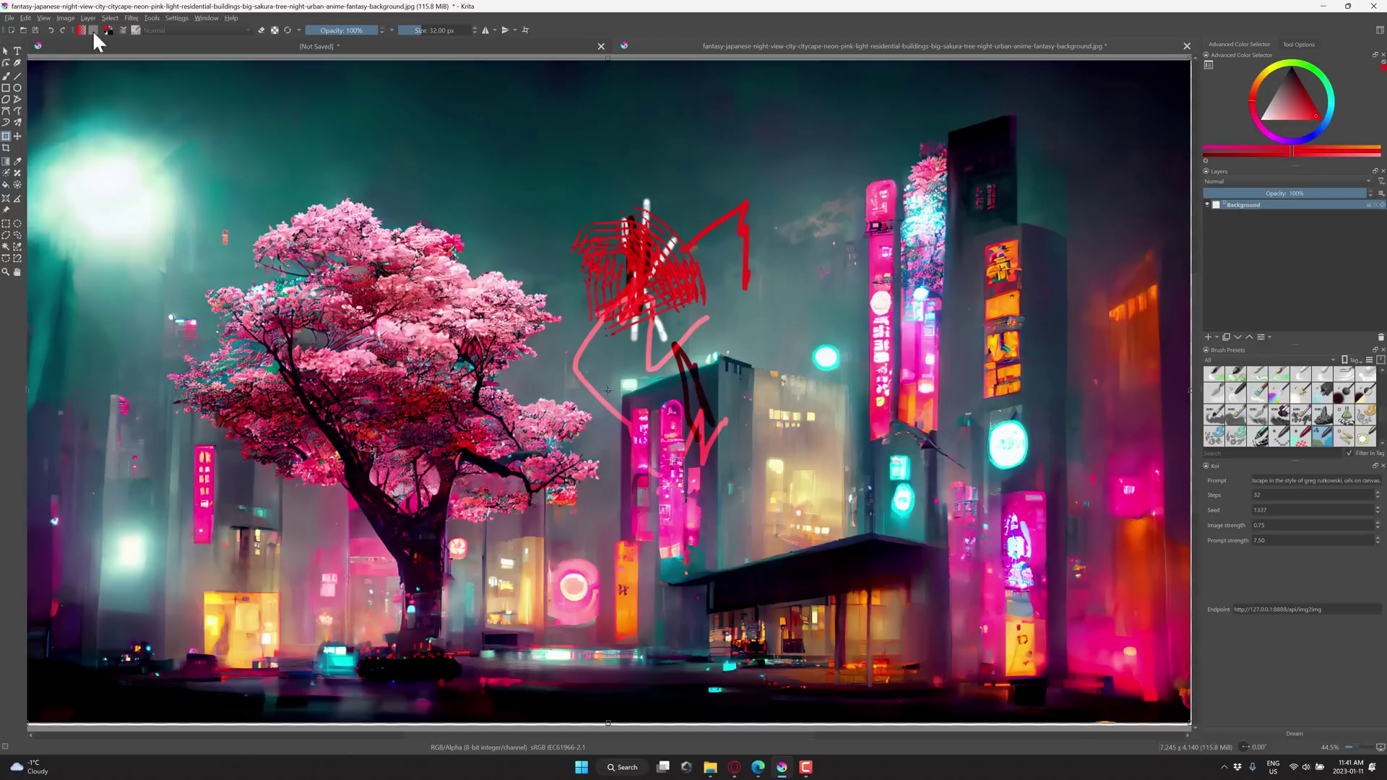
# Step: Assign Ins to the Scroll brush size or opacity tracker, reassigning it from Pick misc tools, then OK
pyautogui.click(168, 17)
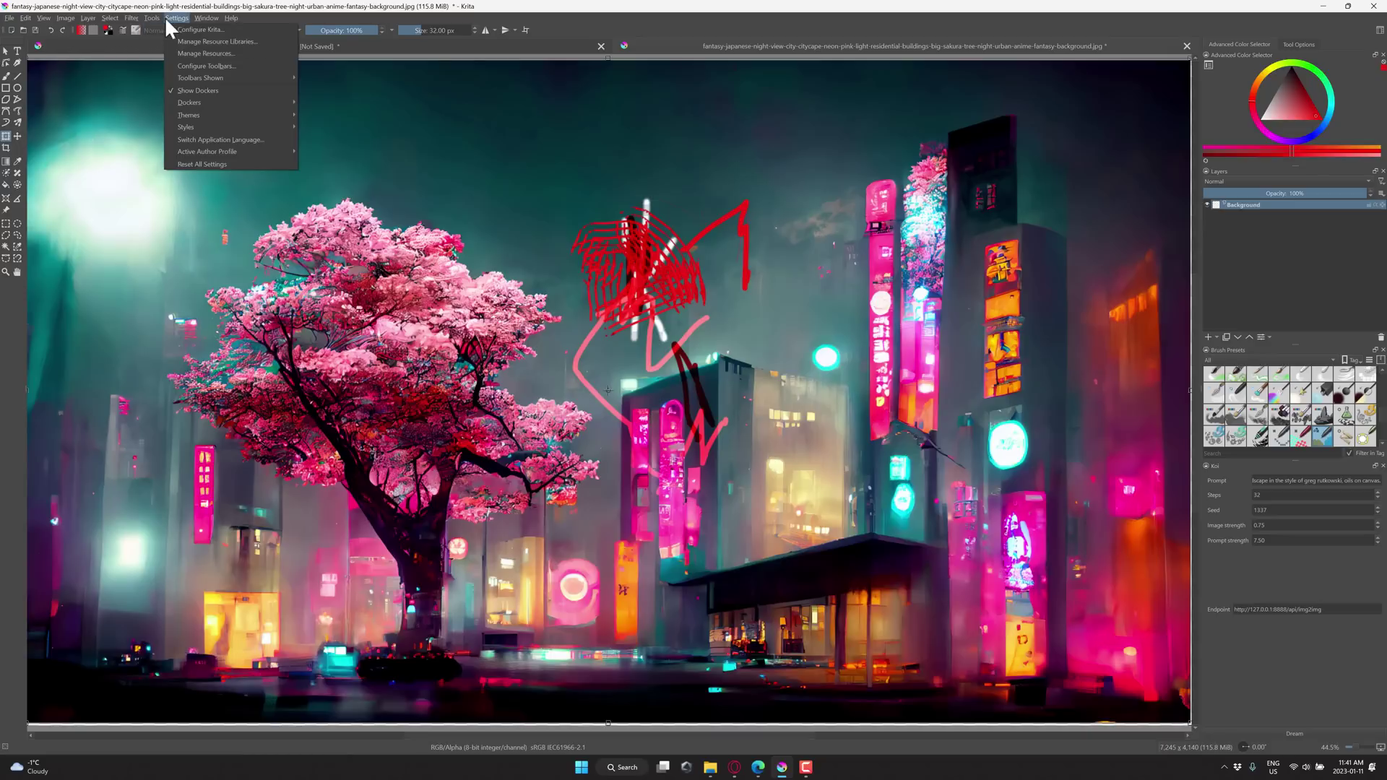
pyautogui.click(185, 29)
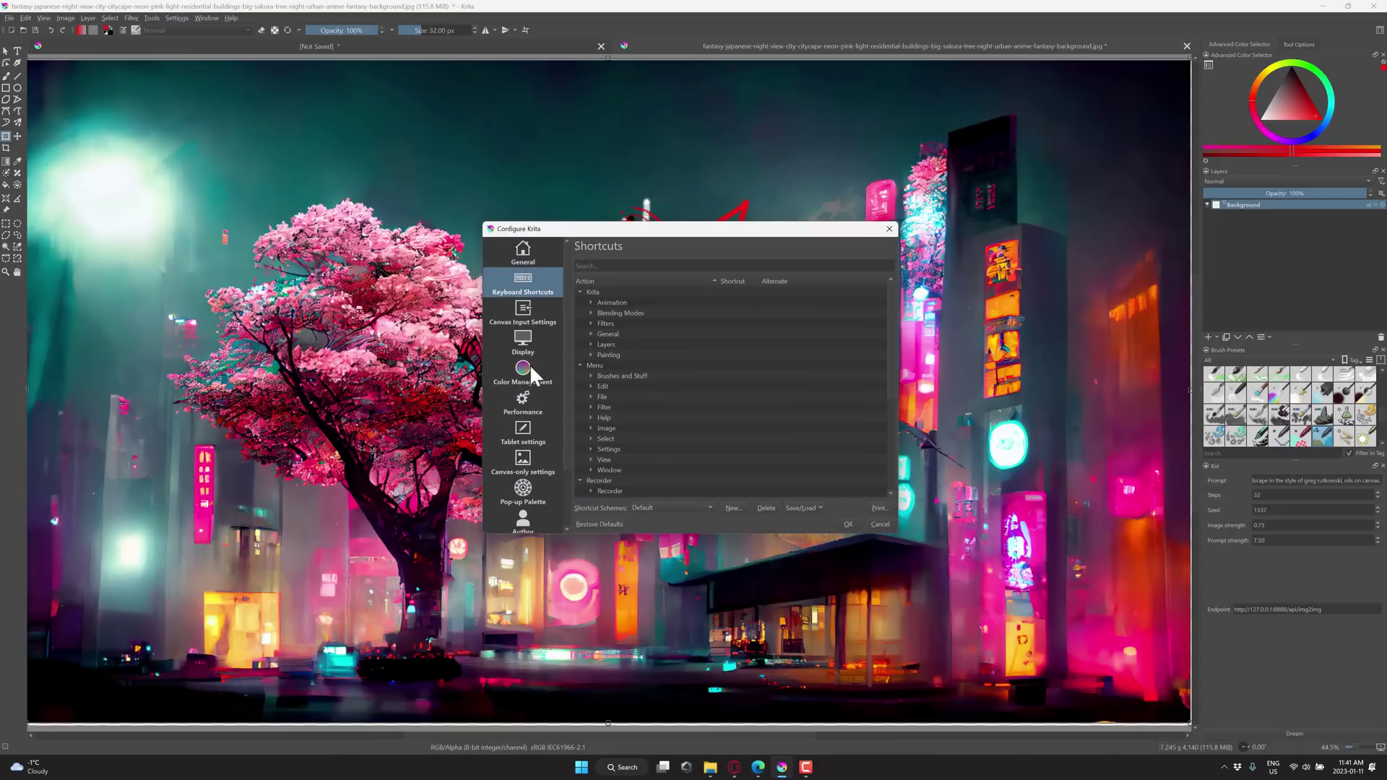
pyautogui.scroll(-5, 673, 417)
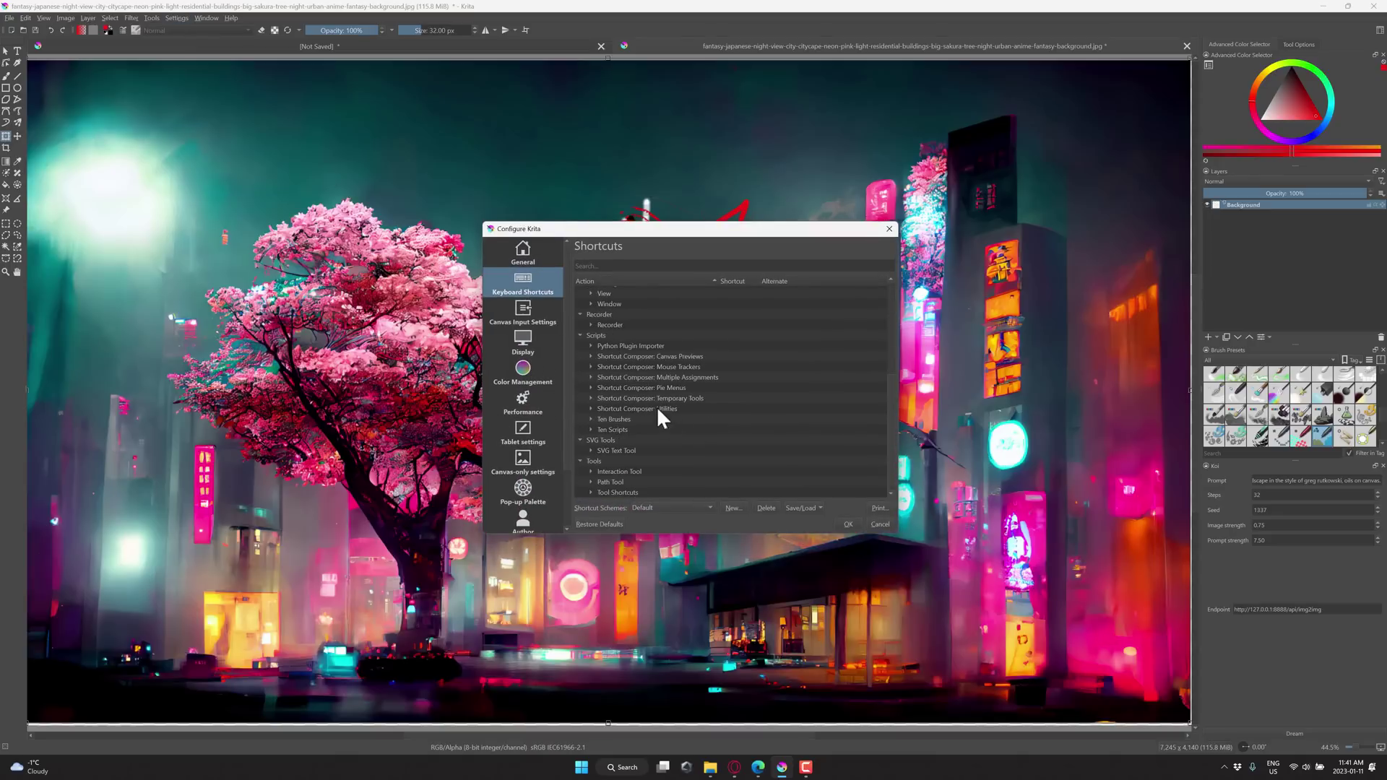
pyautogui.click(591, 368)
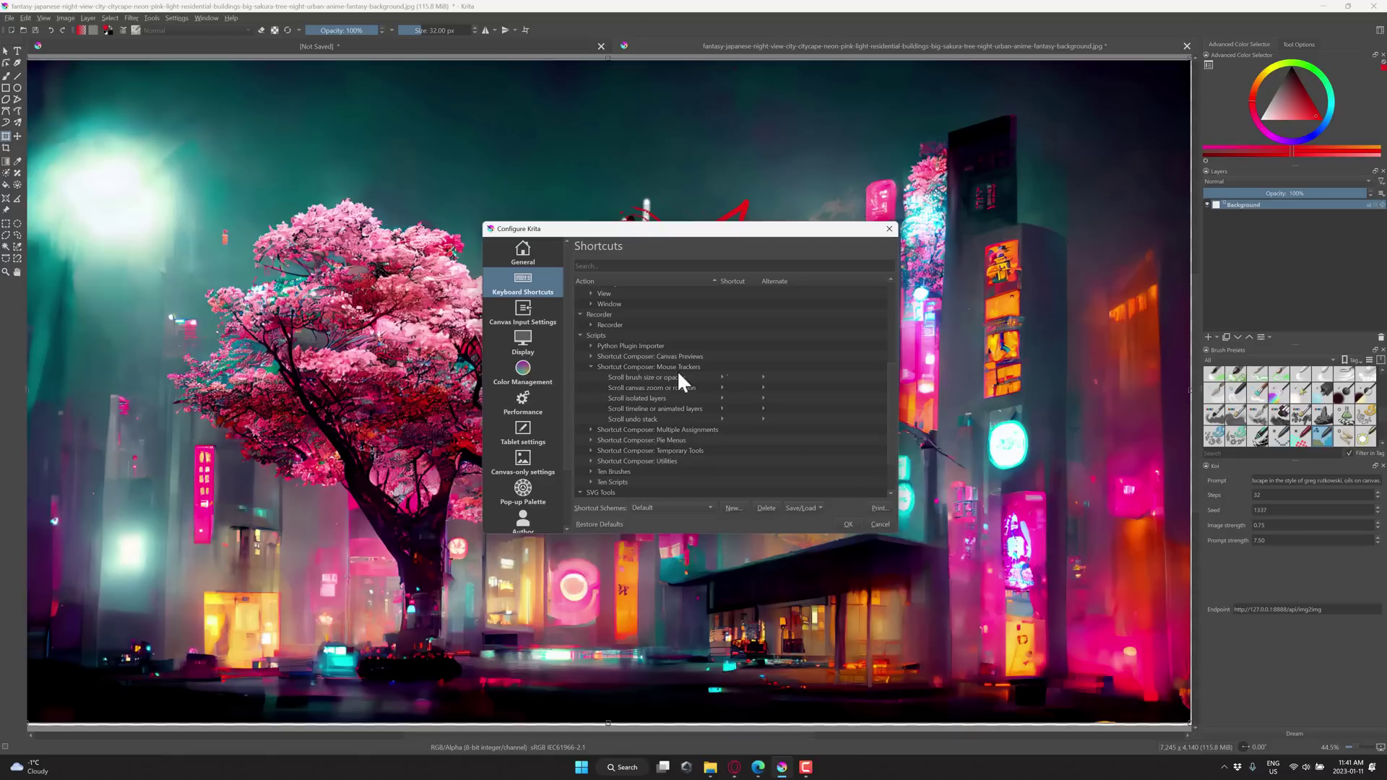
pyautogui.click(742, 377)
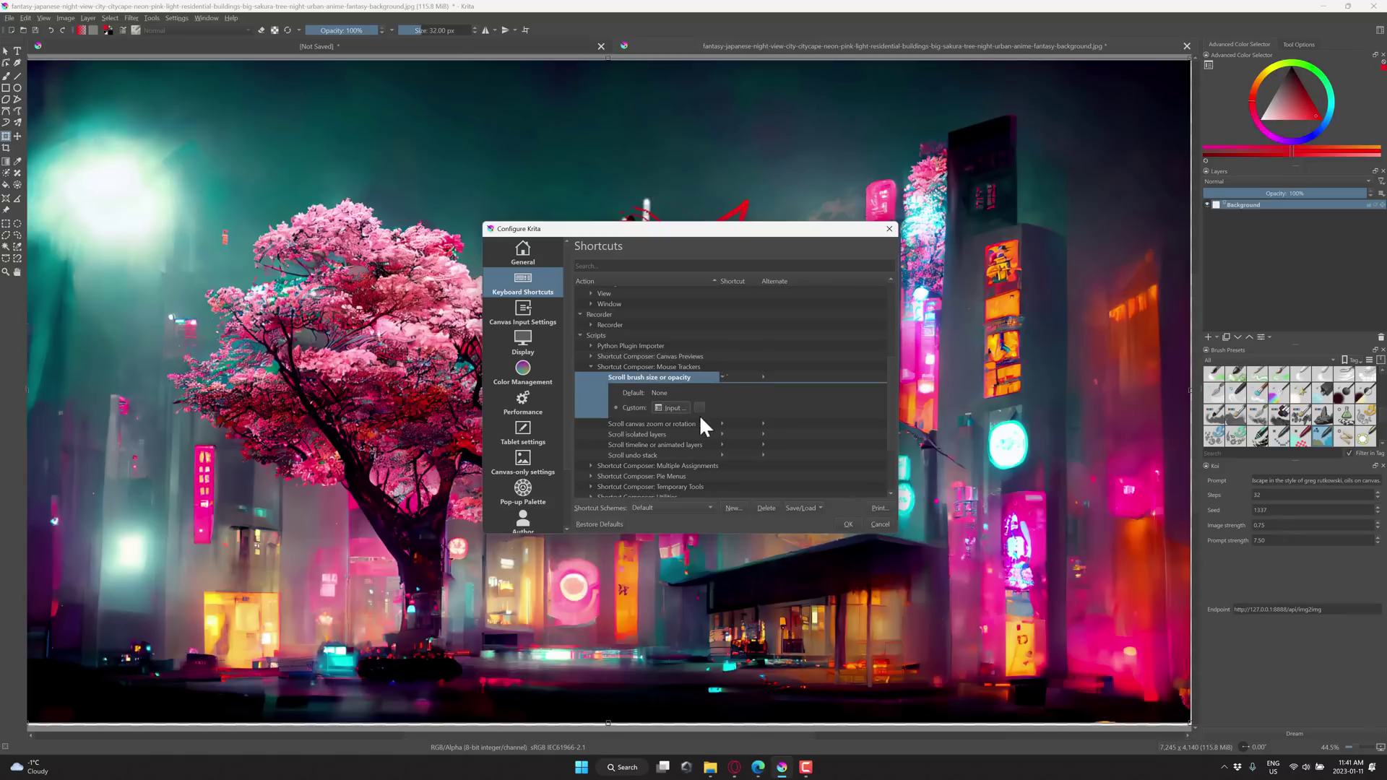
pyautogui.press('Insert')
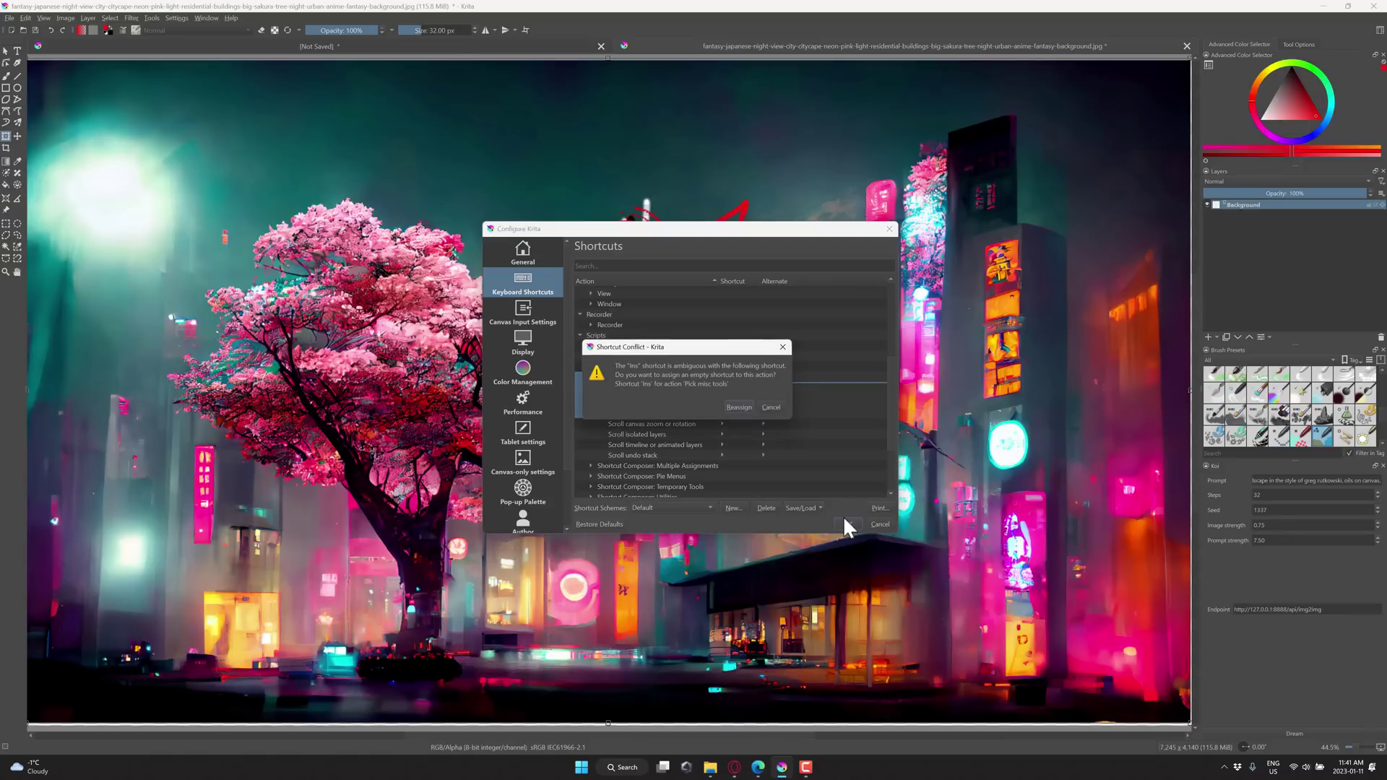
pyautogui.click(743, 408)
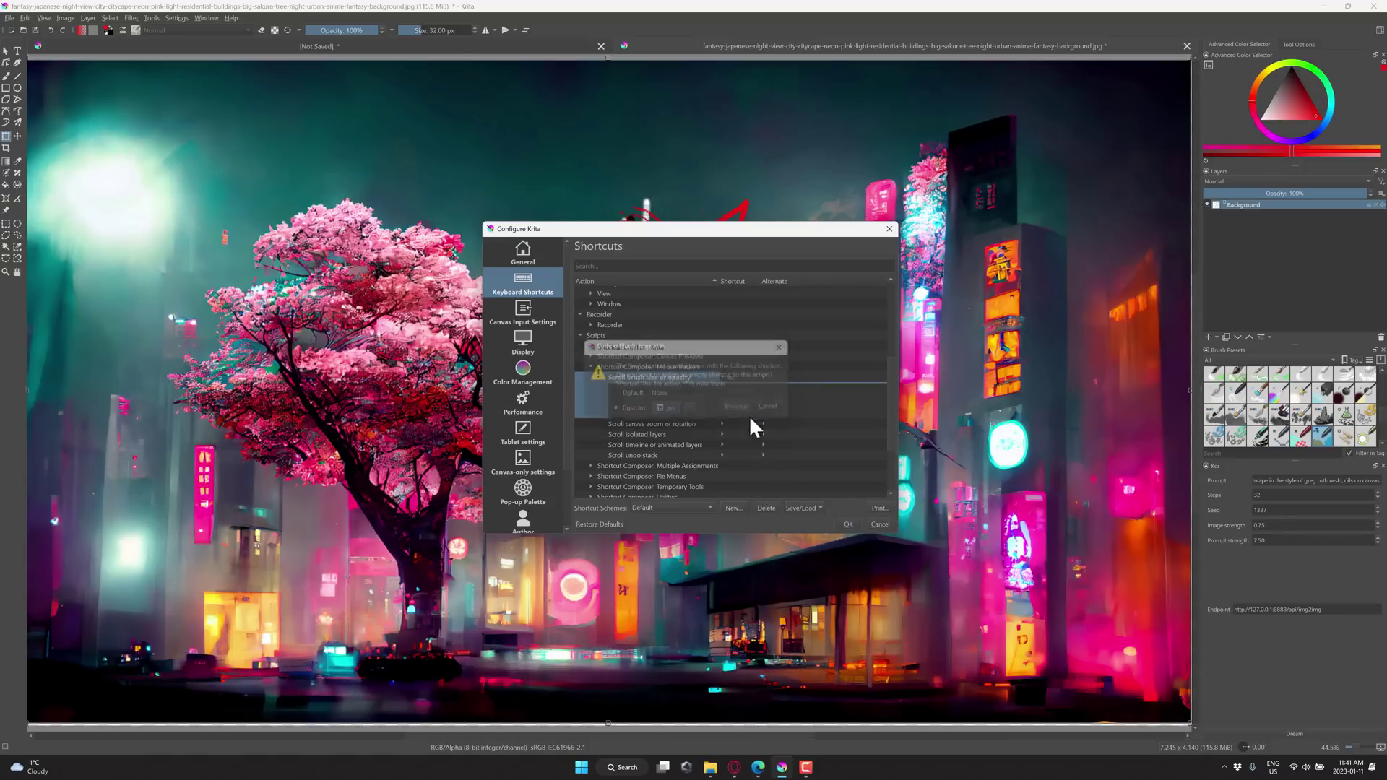
pyautogui.click(848, 523)
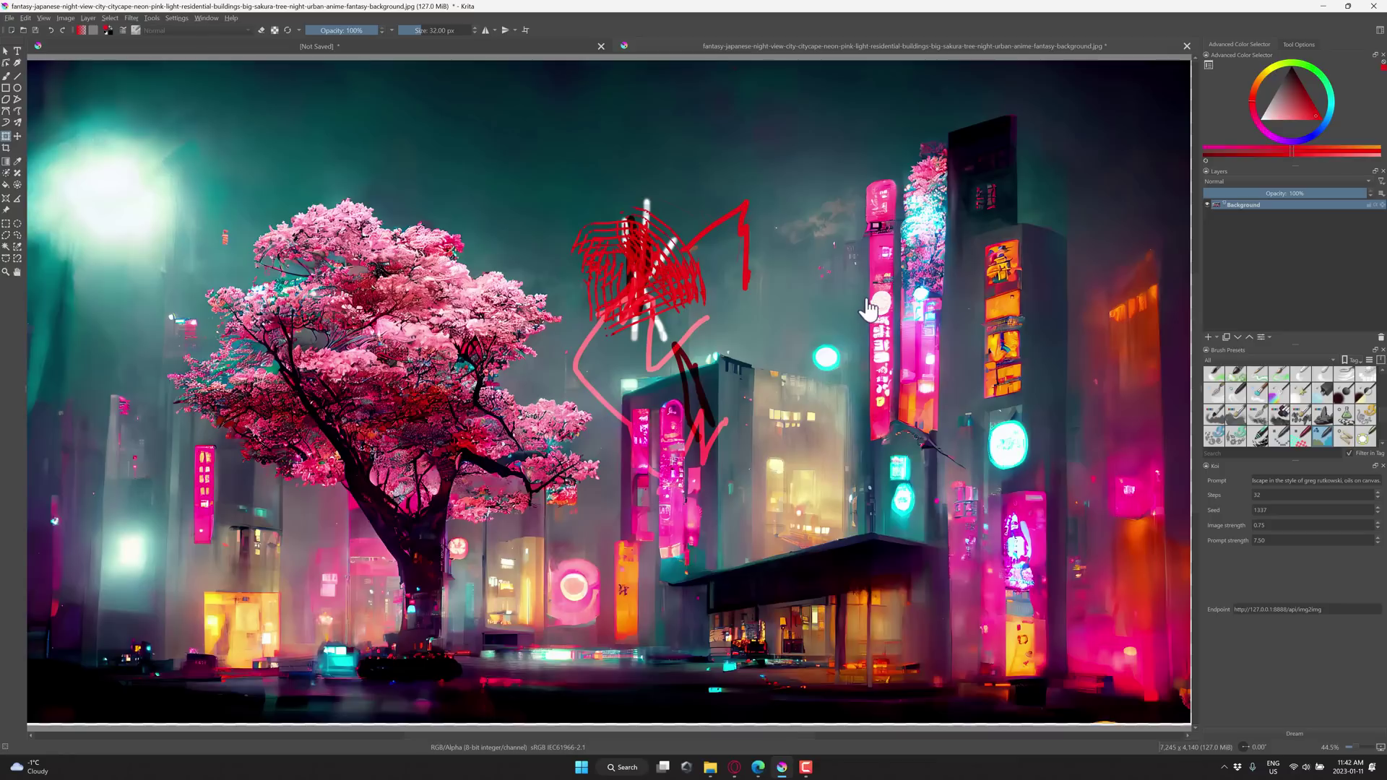
# Step: Set the brush to Color blend mode at full opacity and enlarge its size with the tracker
pyautogui.moveTo(860, 267)
pyautogui.mouseDown()
pyautogui.moveTo(867, 433)
pyautogui.moveTo(844, 263)
pyautogui.mouseUp()
pyautogui.press('b')
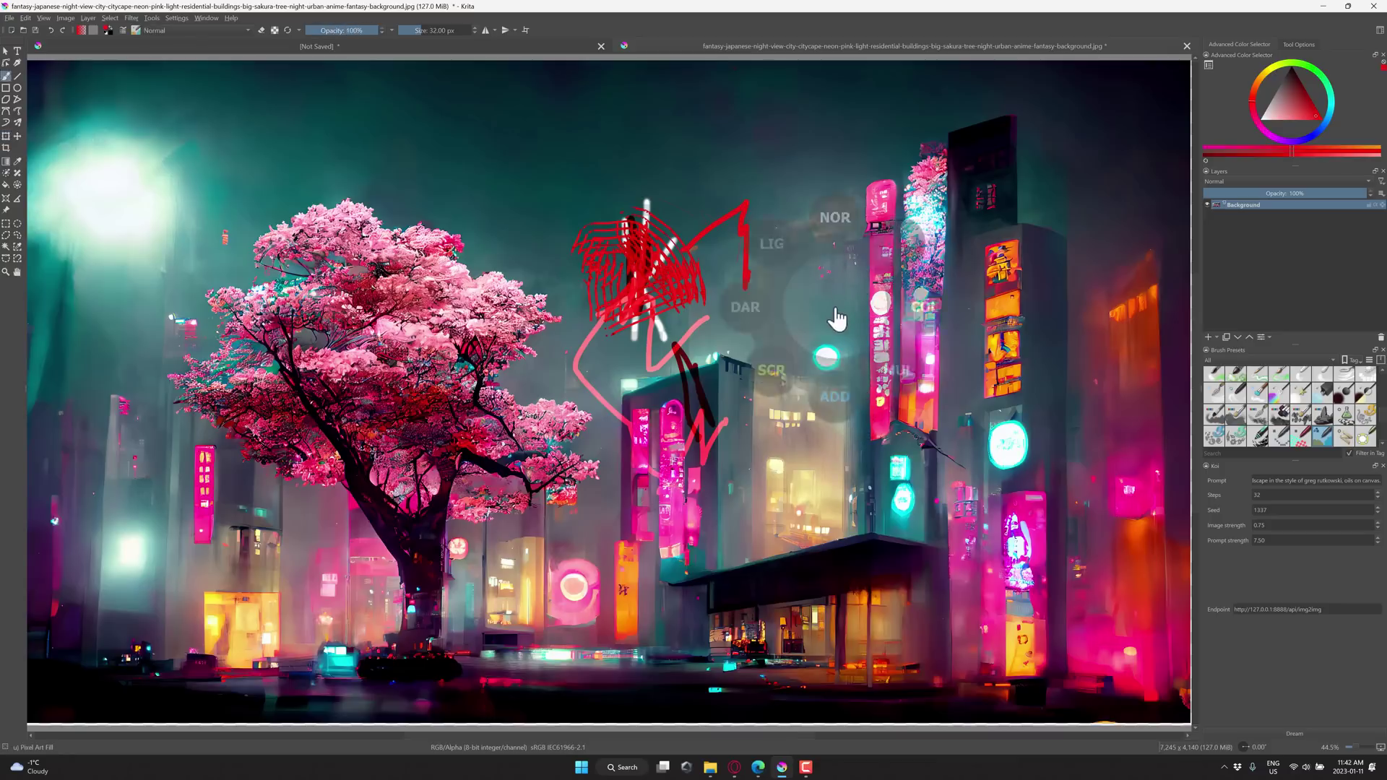
pyautogui.hotkey('shift', 'm')
pyautogui.click(874, 308)
pyautogui.moveTo(874, 308)
pyautogui.mouseDown()
pyautogui.moveTo(954, 309)
pyautogui.moveTo(922, 309)
pyautogui.mouseUp()
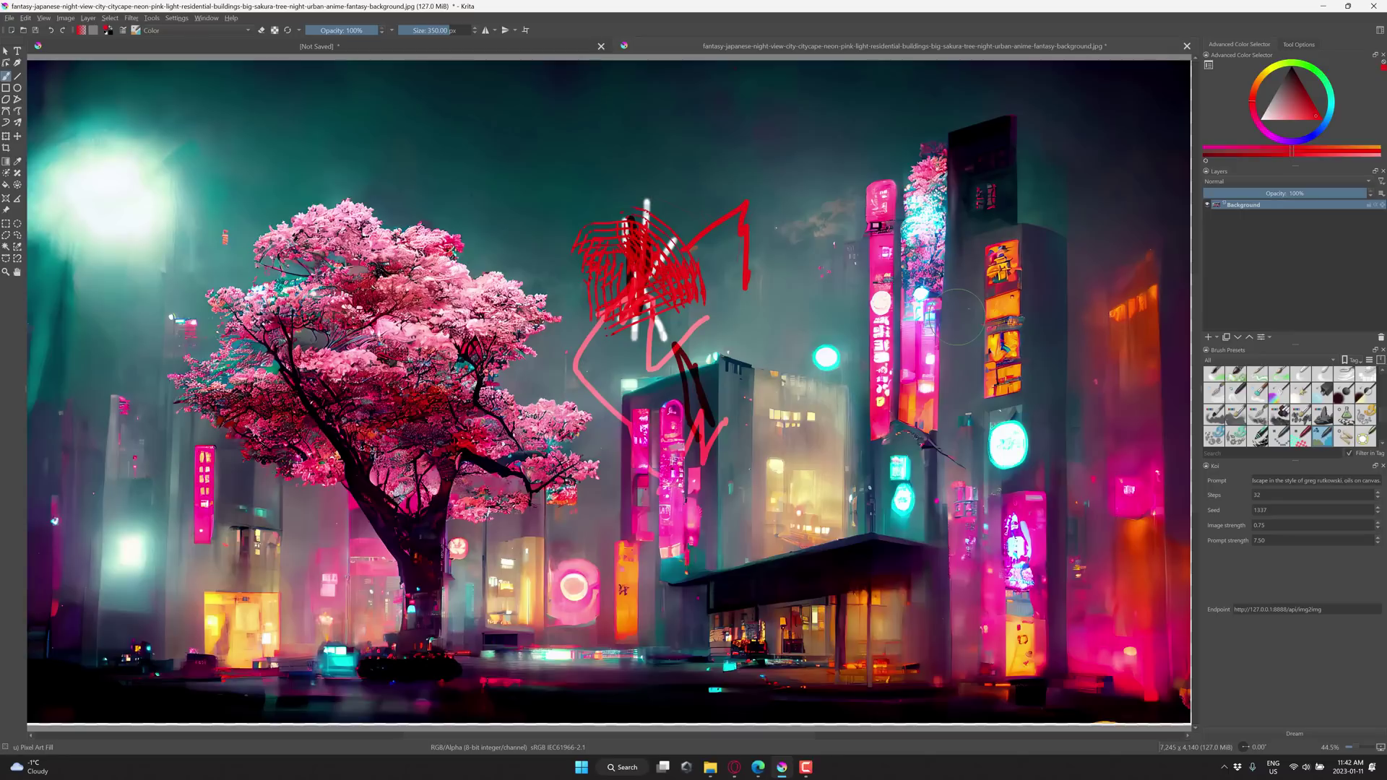
# Step: Set the brush blend mode to Darken with 73% opacity
pyautogui.press('w')
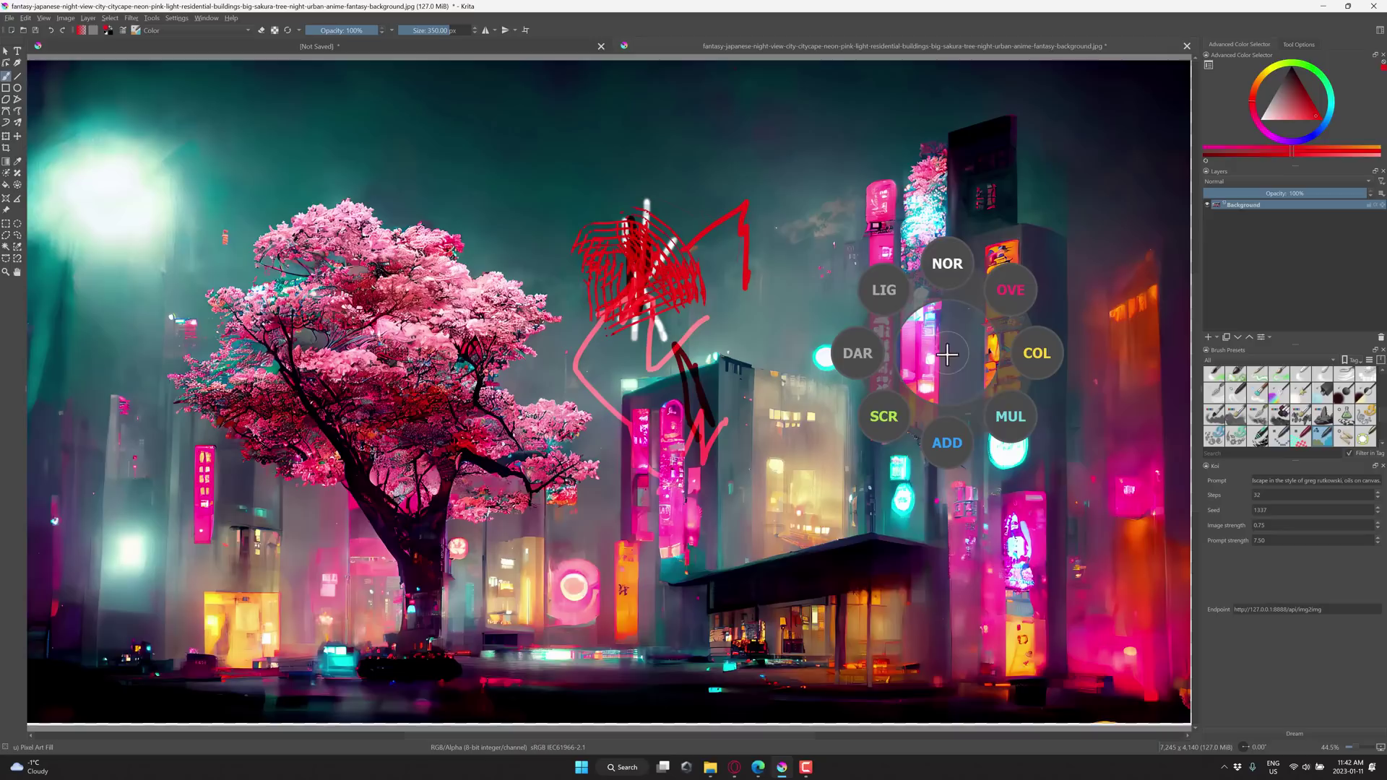
pyautogui.click(857, 353)
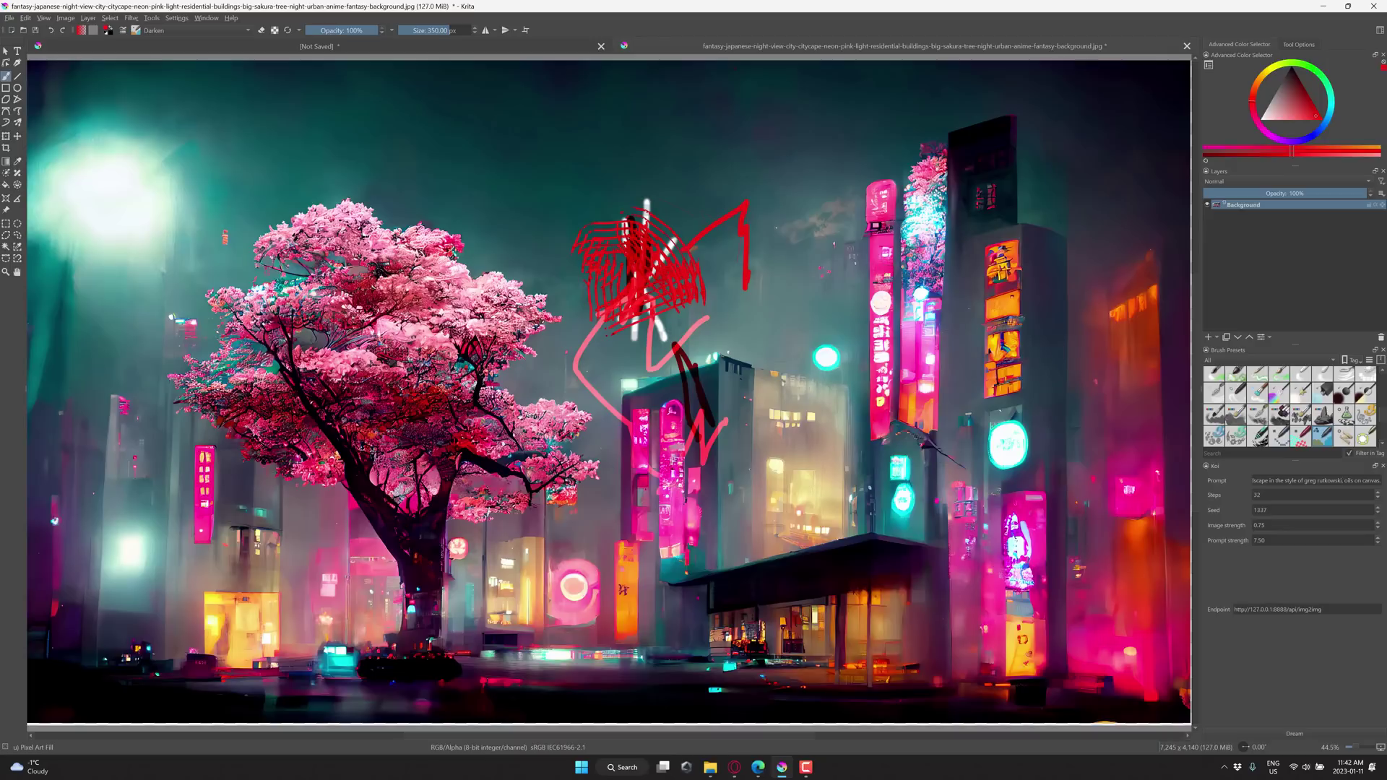
pyautogui.moveTo(365, 31)
pyautogui.mouseDown()
pyautogui.moveTo(318, 30)
pyautogui.moveTo(372, 31)
pyautogui.moveTo(350, 31)
pyautogui.mouseUp()
pyautogui.click(336, 30)
pyautogui.click(359, 30)
# Step: Paint a large 600 px dark cloud over the sky and cherry treetop, then bring up the YouTube video
pyautogui.press(']')
pyautogui.press(']')
pyautogui.press(']')
pyautogui.press('[')
pyautogui.press('[')
pyautogui.press('[')
pyautogui.press('[')
pyautogui.press(']')
pyautogui.press(']')
pyautogui.press(']')
pyautogui.press(']')
pyautogui.press(']')
pyautogui.moveTo(571, 141)
pyautogui.mouseDown()
pyautogui.moveTo(663, 180)
pyautogui.moveTo(437, 202)
pyautogui.moveTo(407, 246)
pyautogui.moveTo(582, 266)
pyautogui.moveTo(528, 267)
pyautogui.mouseUp()
pyautogui.press('[')
pyautogui.press('[')
pyautogui.press('[')
pyautogui.press('[')
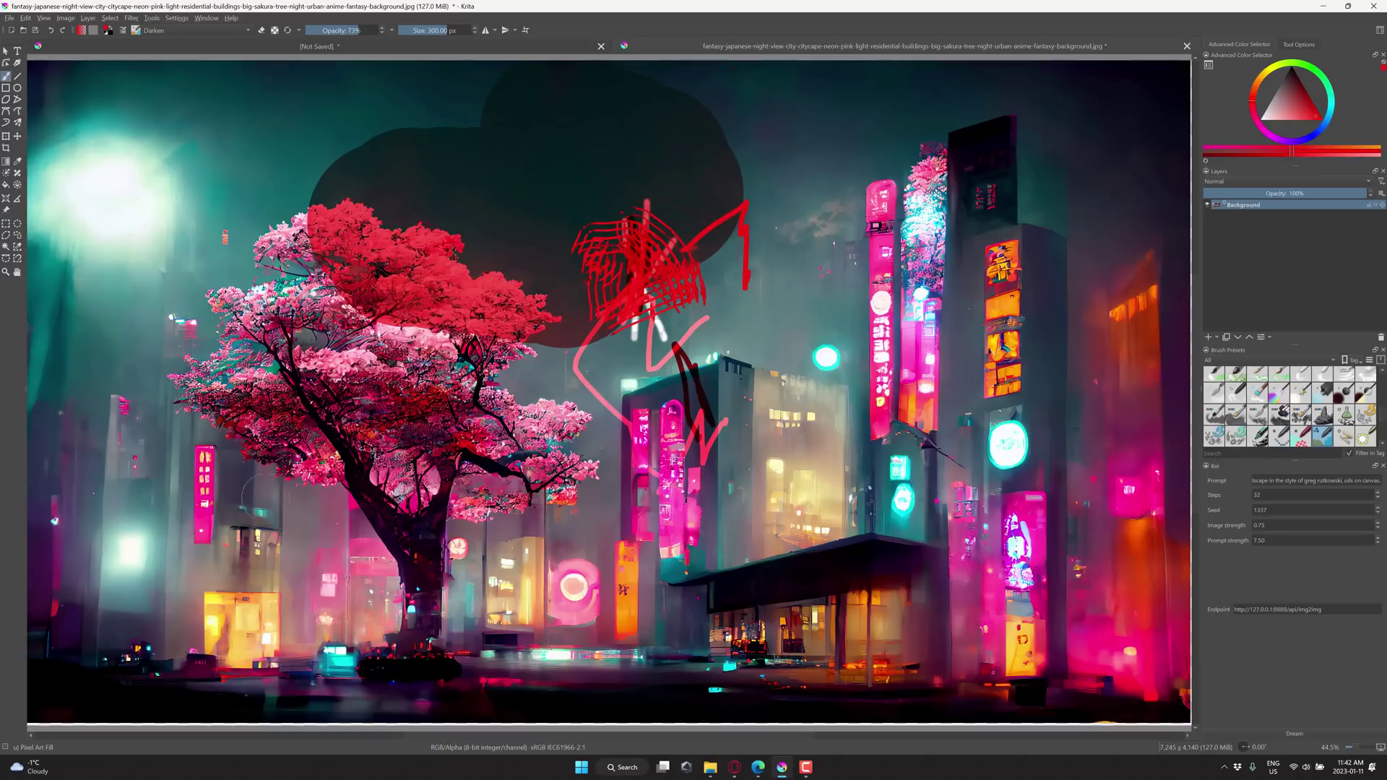
pyautogui.click(735, 767)
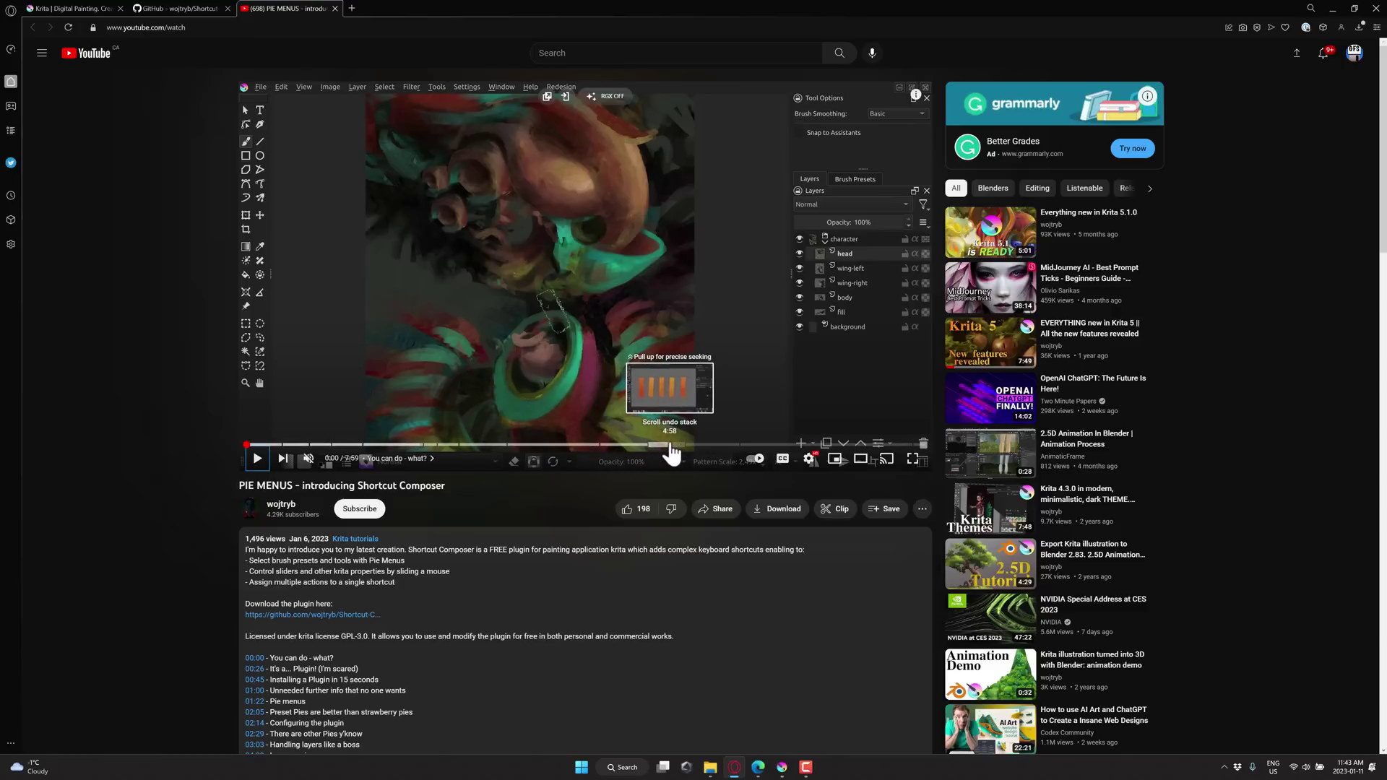
# Step: Skip the PIE MENUS video ahead to 7:31, then move to the krita.org tab
pyautogui.click(765, 444)
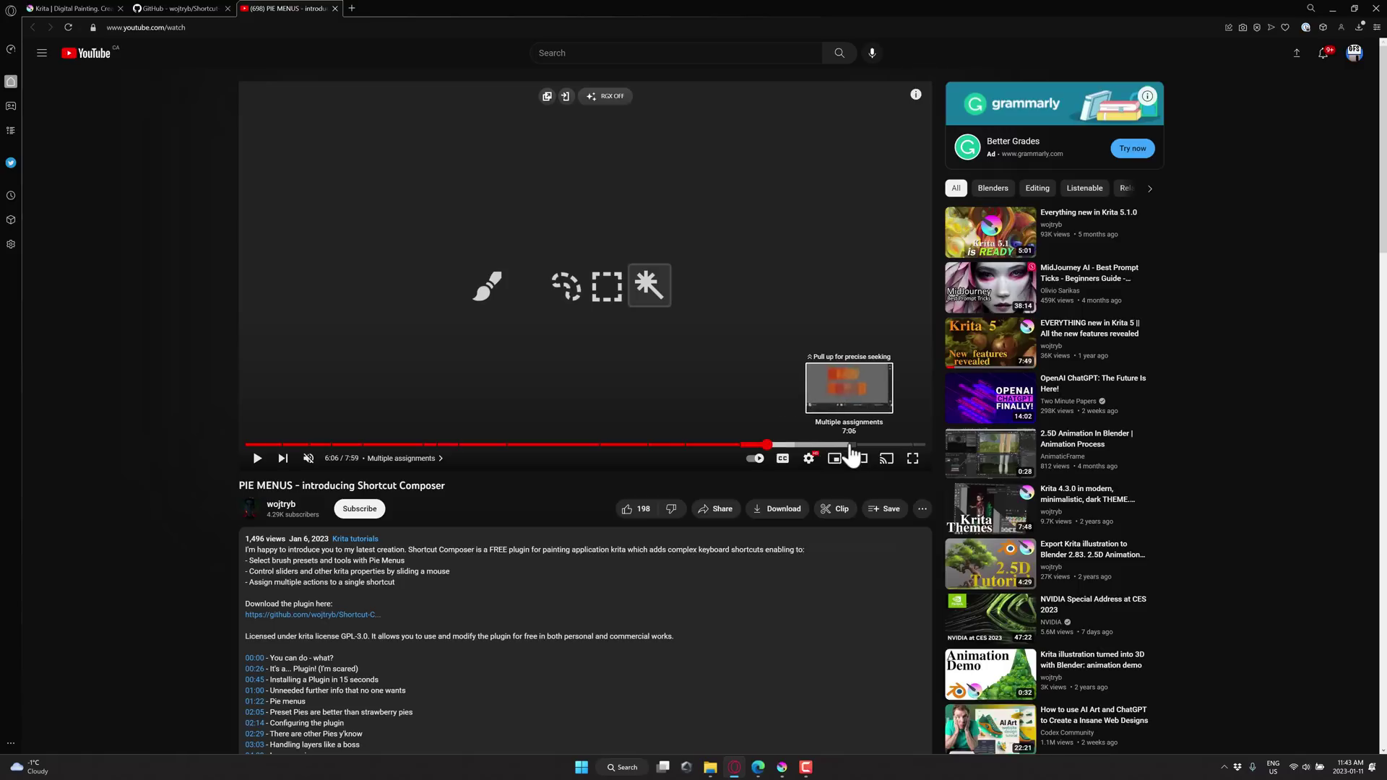
pyautogui.moveTo(852, 456); pyautogui.dragTo(856, 432)
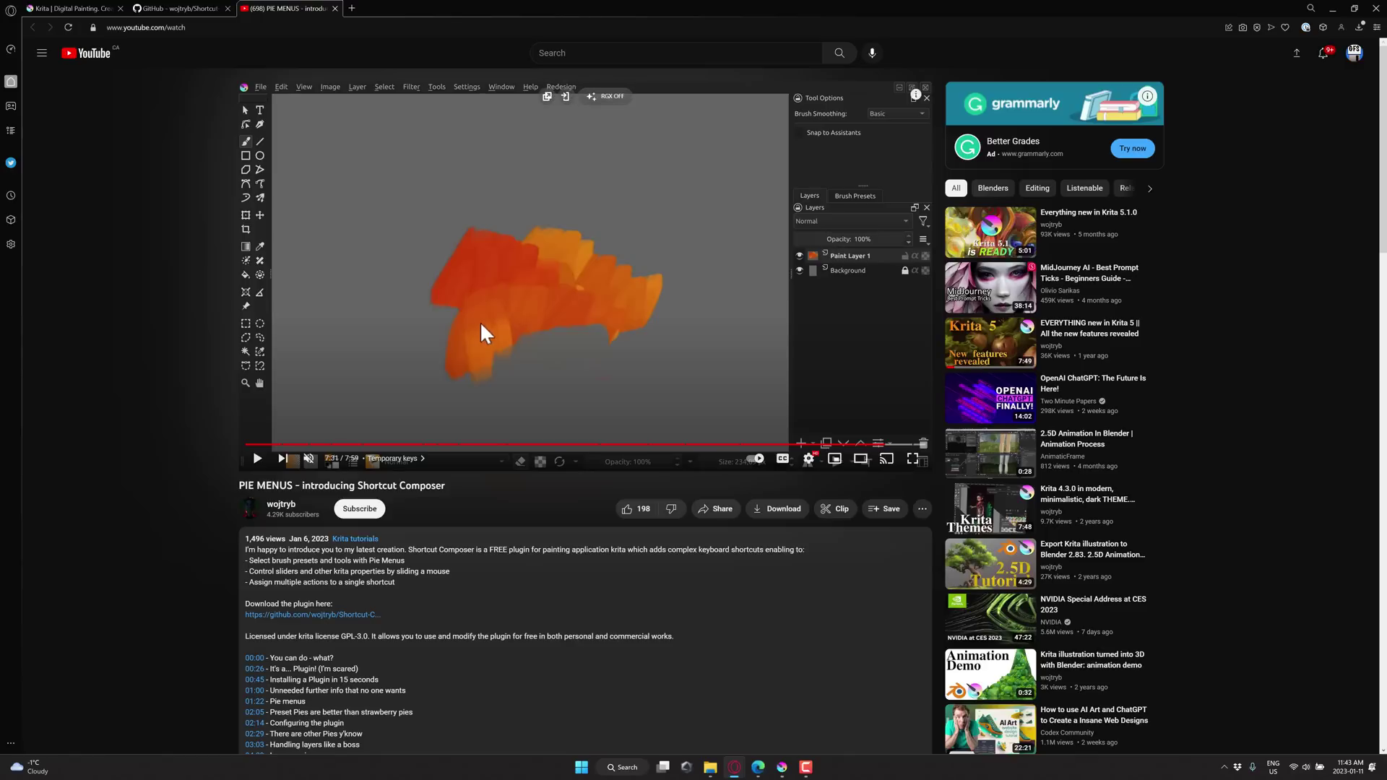
pyautogui.hotkey('ctrl', 'Tab')
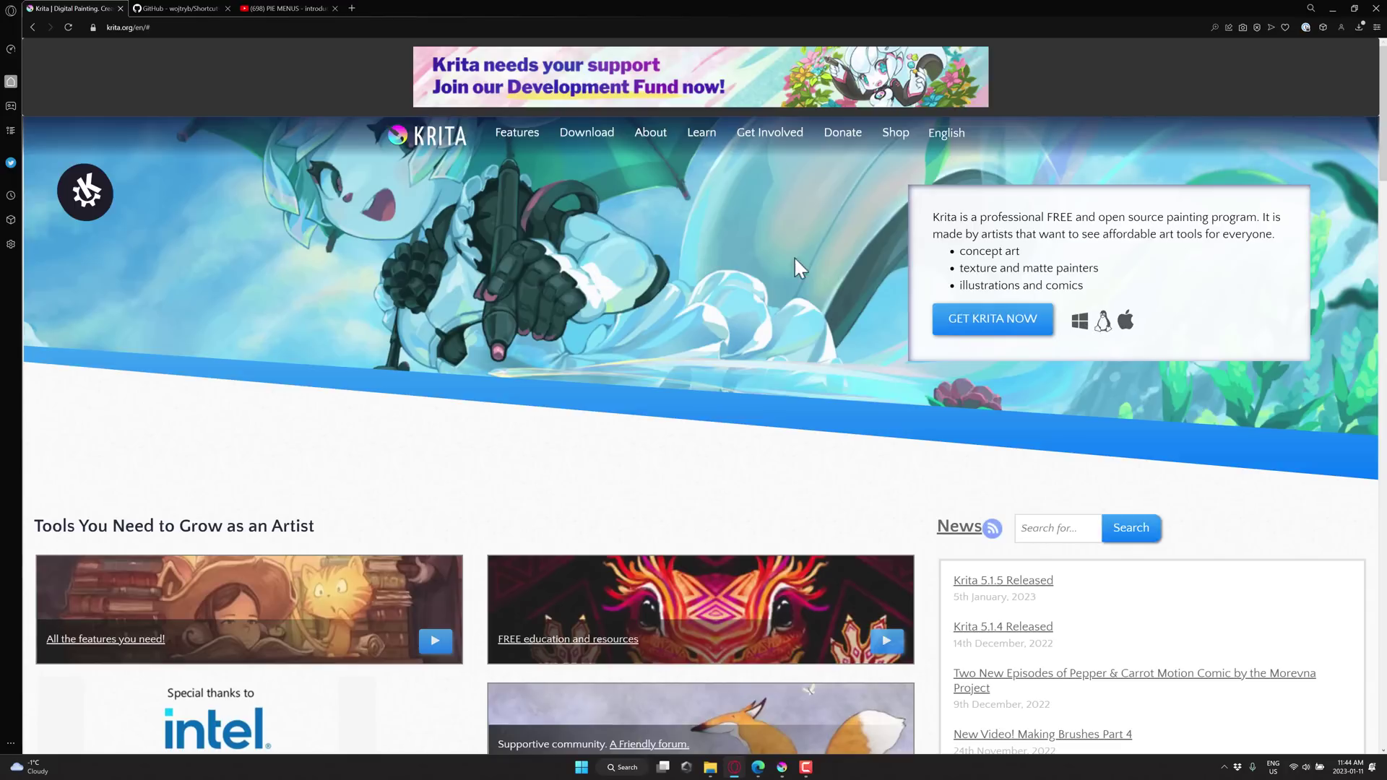
# Step: Open the Krita Desktop download page, highlight the 5.1.5 version number, and return to Krita
pyautogui.click(584, 135)
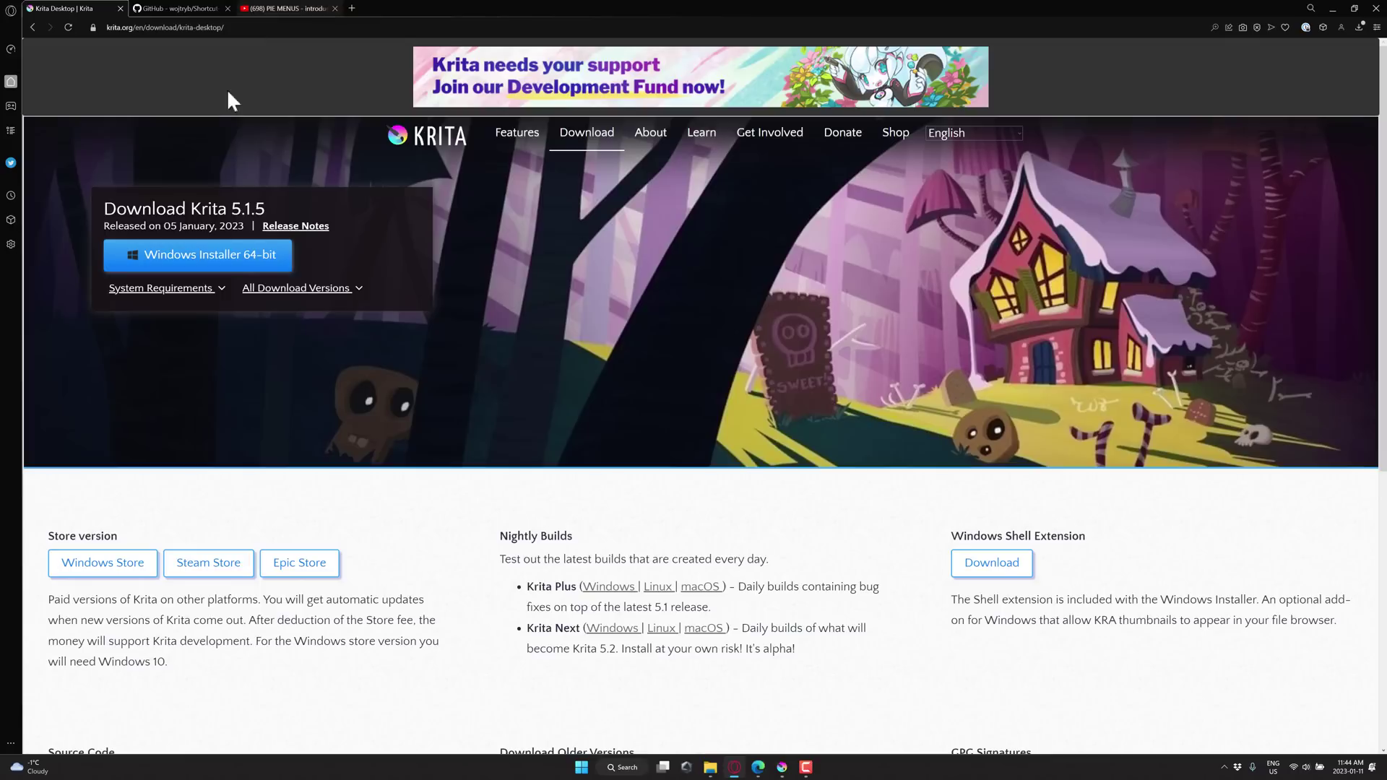
pyautogui.moveTo(231, 208); pyautogui.dragTo(252, 208)
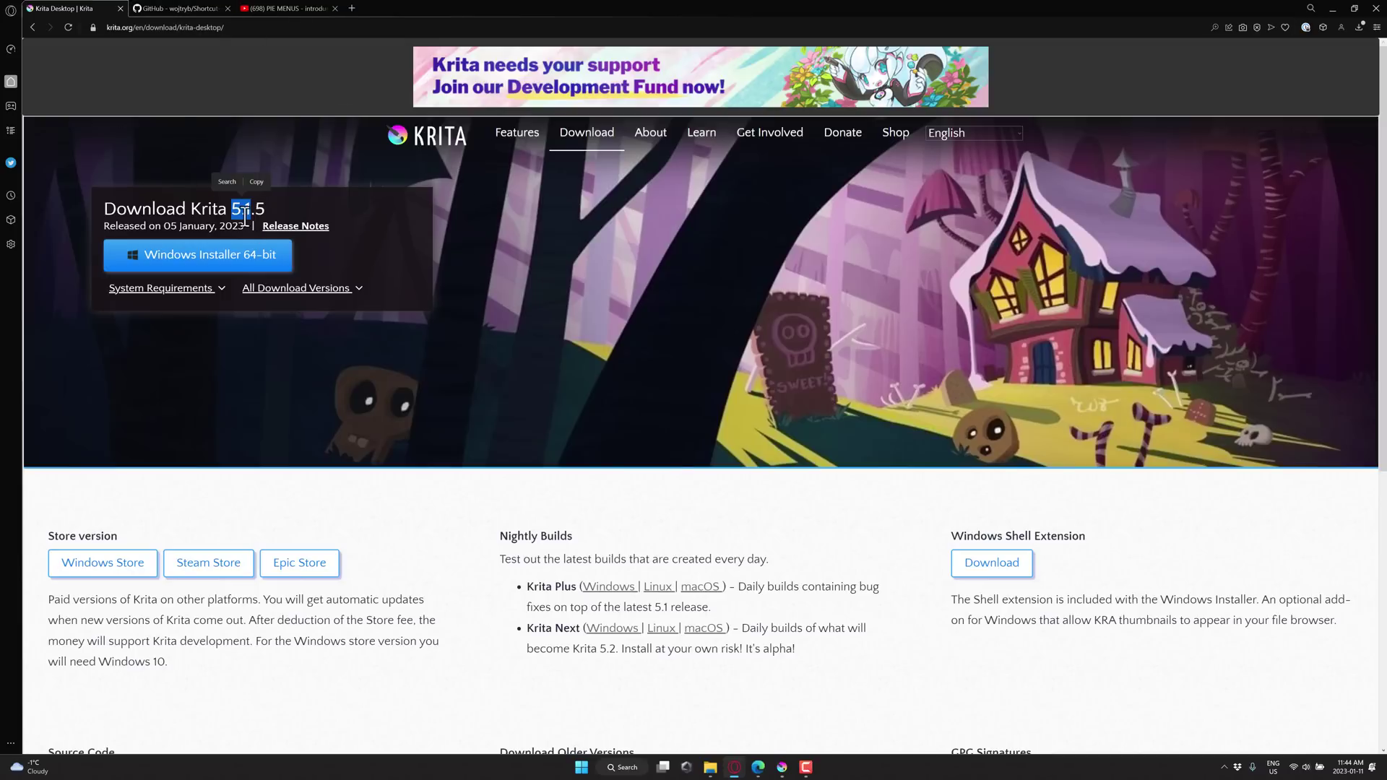
pyautogui.hotkey('alt', 'Tab')
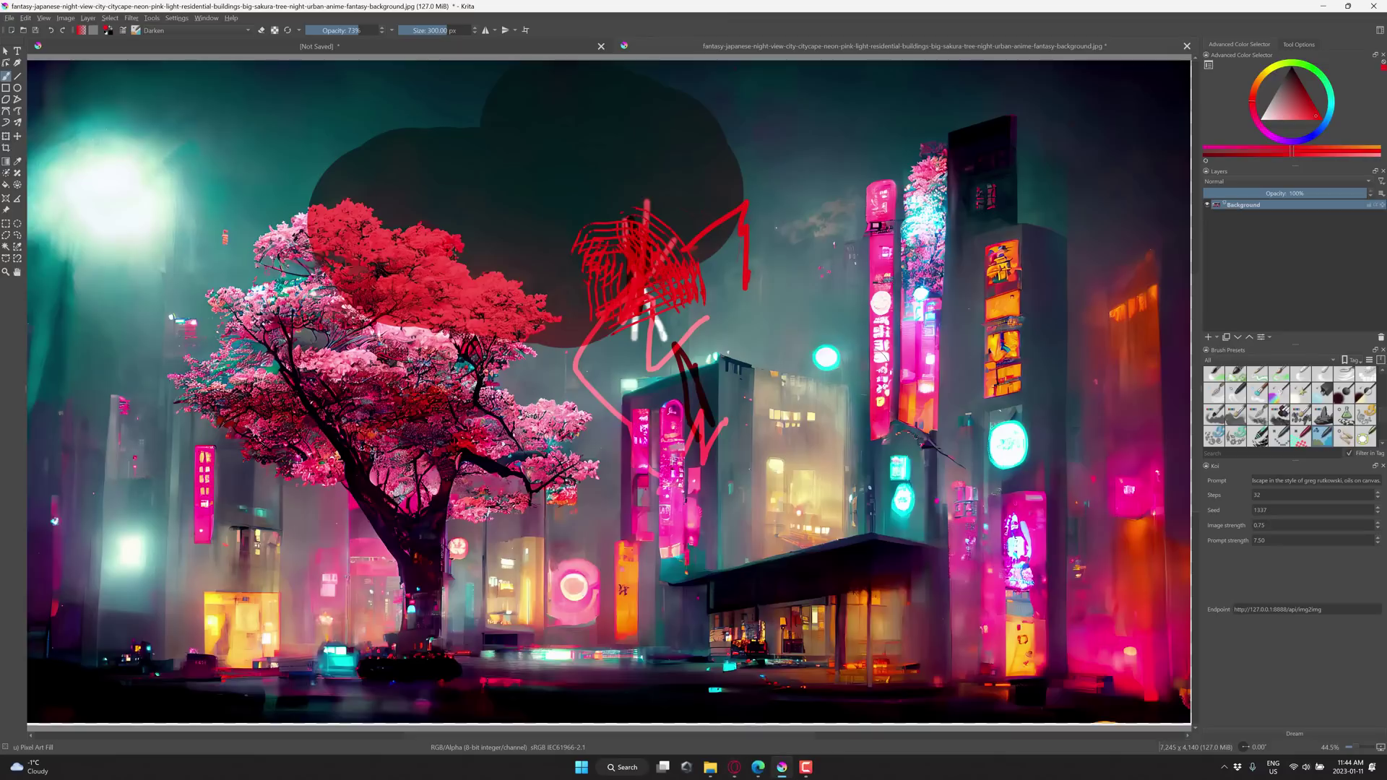
# Step: Set the brush to Normal, then to Screen blend mode, and paint a pale pink stroke among the buildings
pyautogui.hotkey('shift', 'b')
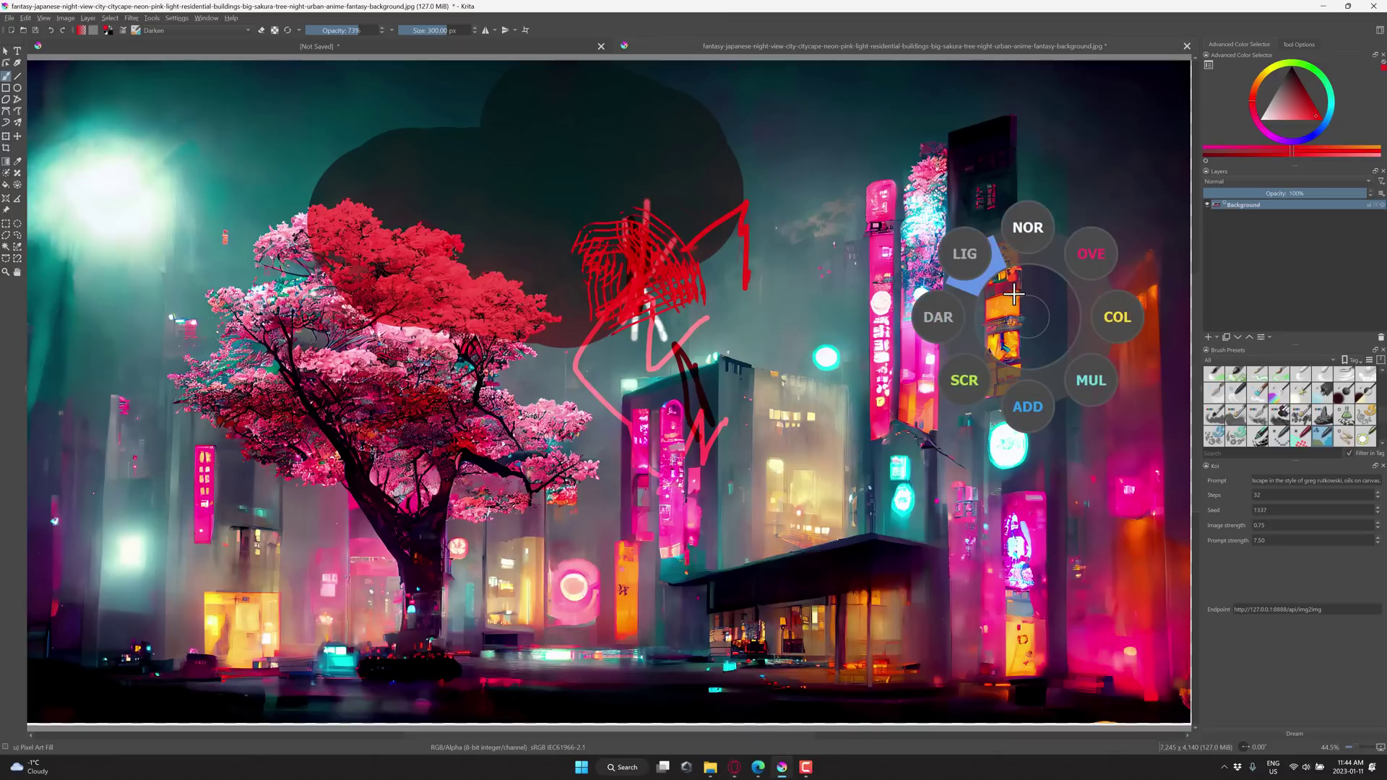
pyautogui.click(1024, 217)
pyautogui.hotkey('shift', 'b')
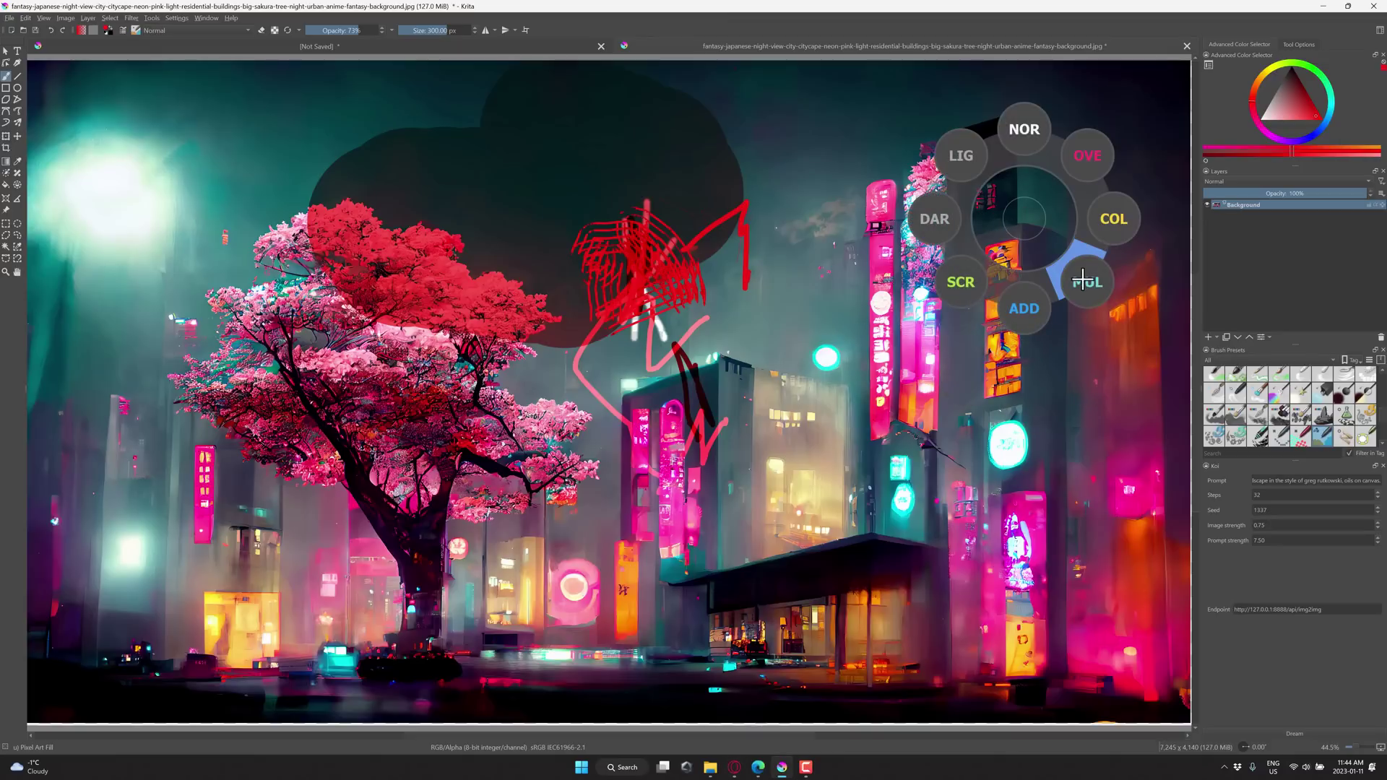
pyautogui.click(1083, 280)
pyautogui.hotkey('shift', 'b')
pyautogui.click(815, 338)
pyautogui.moveTo(844, 302)
pyautogui.mouseDown()
pyautogui.moveTo(816, 329)
pyautogui.moveTo(806, 274)
pyautogui.moveTo(845, 434)
pyautogui.moveTo(813, 393)
pyautogui.mouseUp()
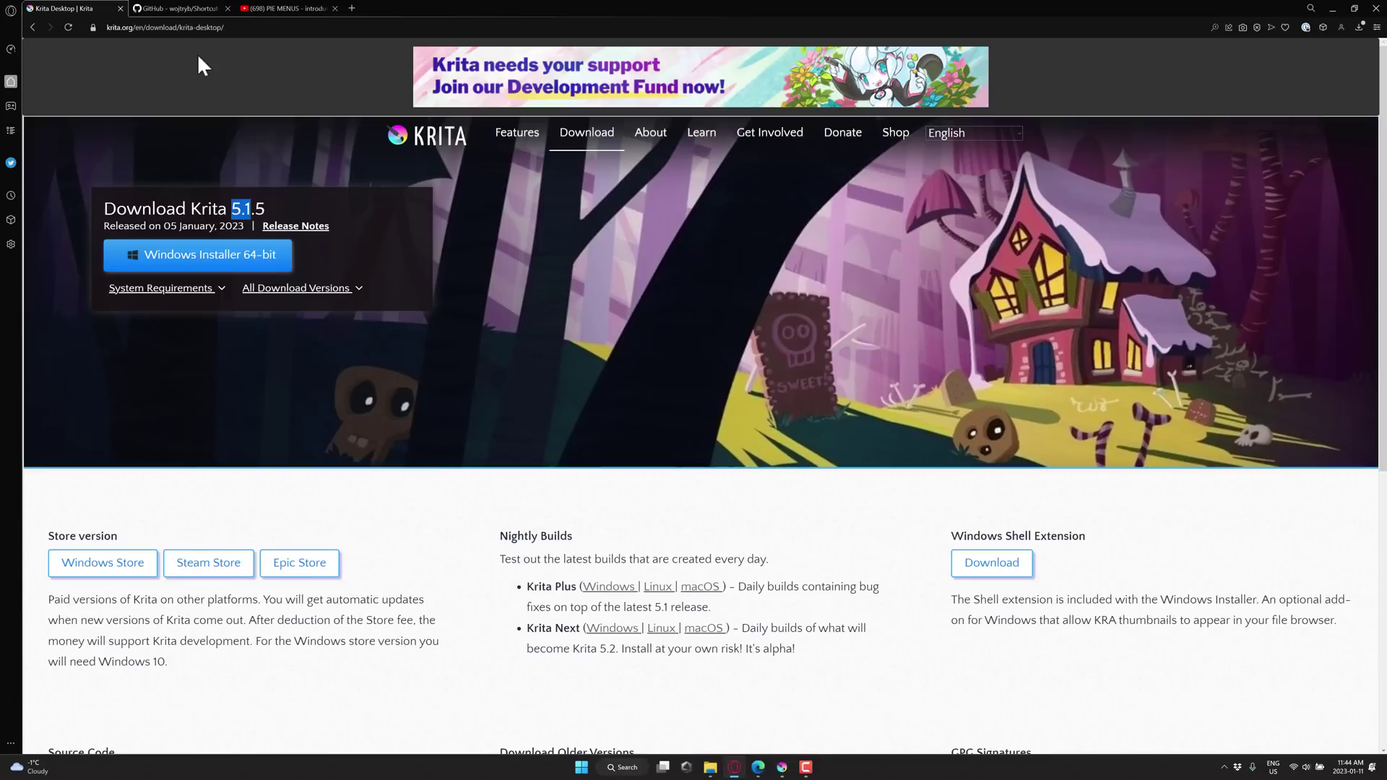
# Step: View the Shortcut-Composer repository on GitHub, then return to the Krita window
pyautogui.click(197, 6)
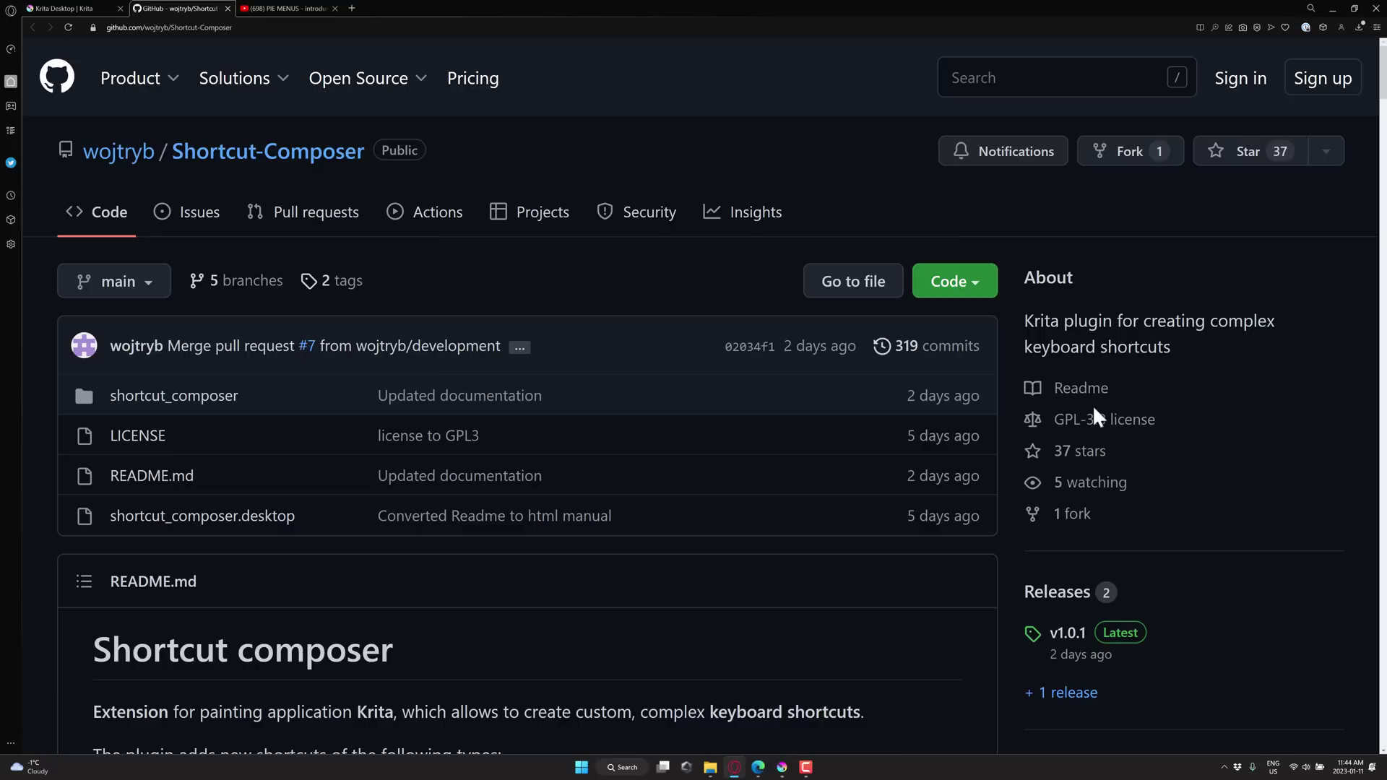
pyautogui.hotkey('alt', 'Tab')
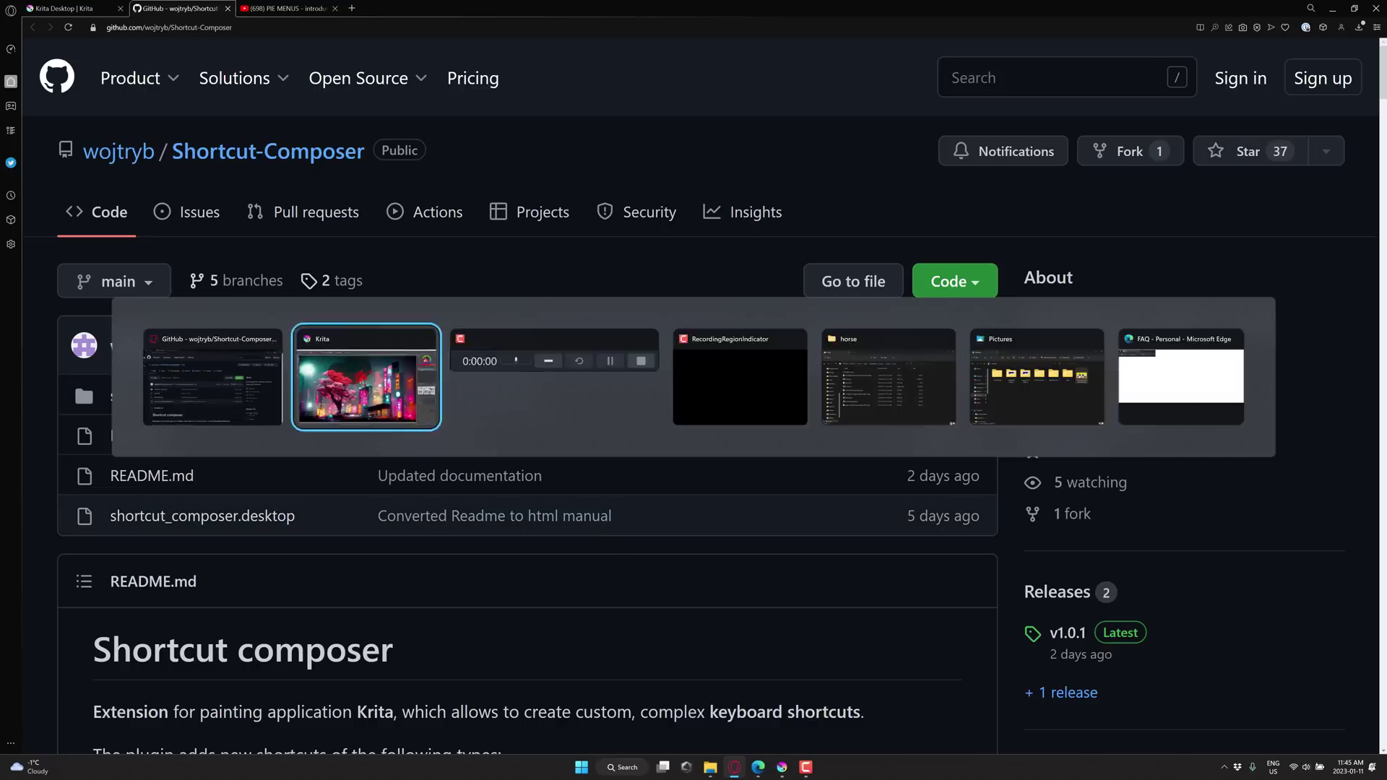
# Step: Open and dismiss the brush pie menu, show the pop-up brush palette, then return to the browser
pyautogui.press('z')
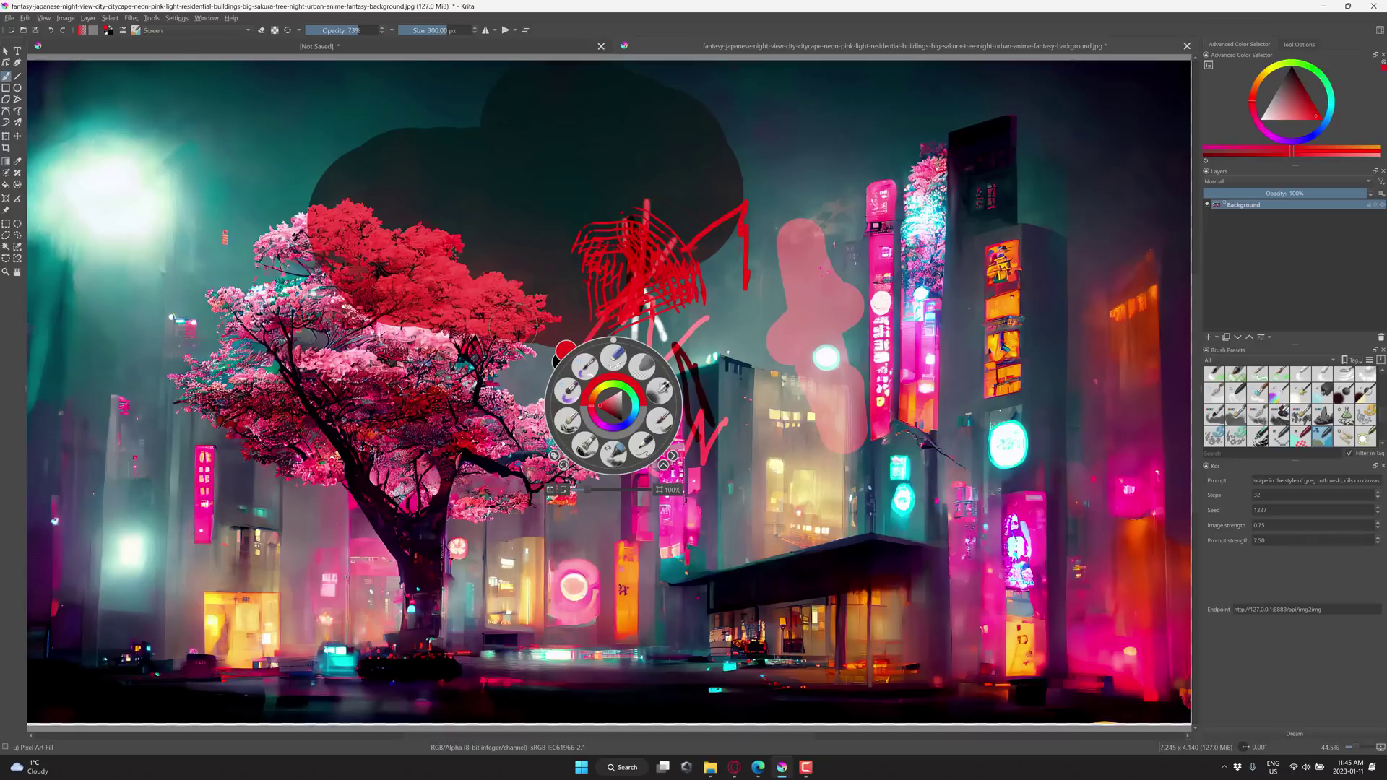
pyautogui.press('Escape')
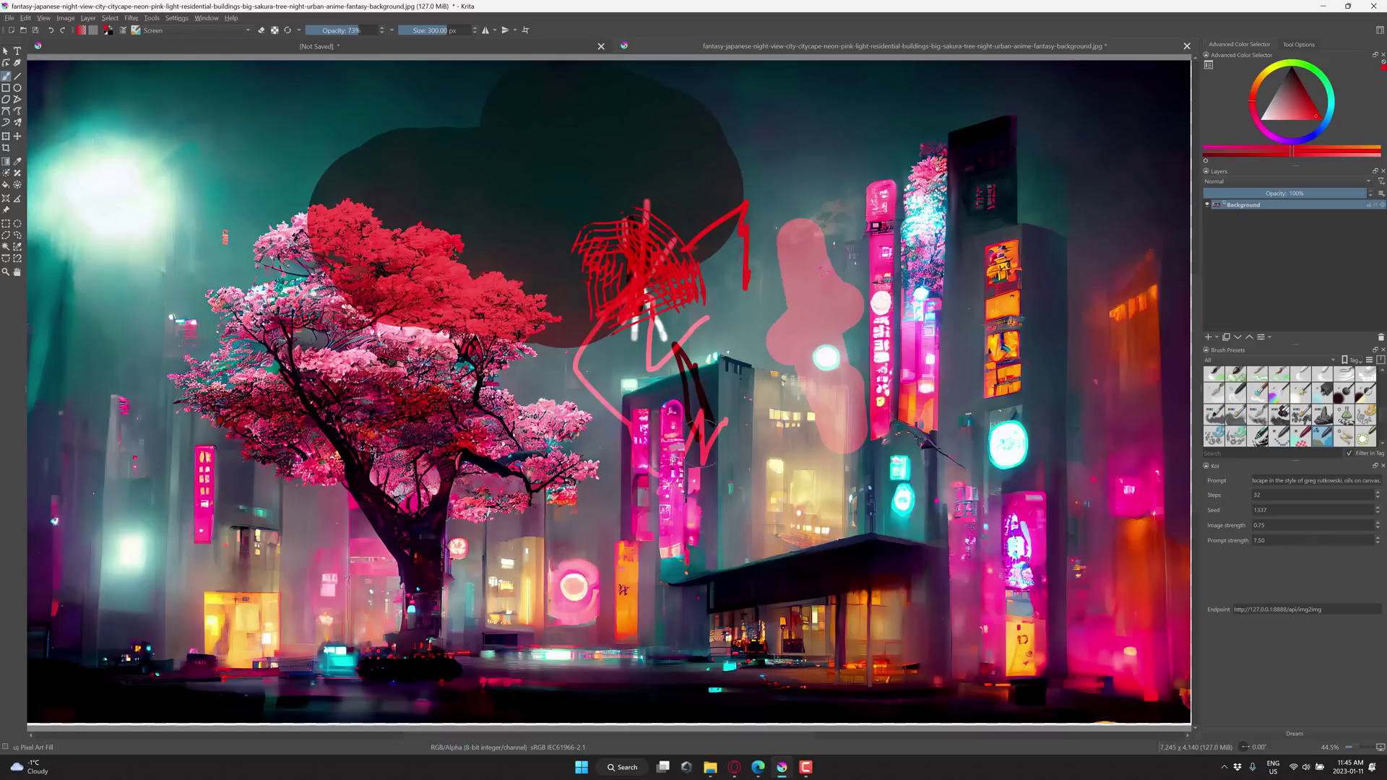
pyautogui.rightClick(854, 300)
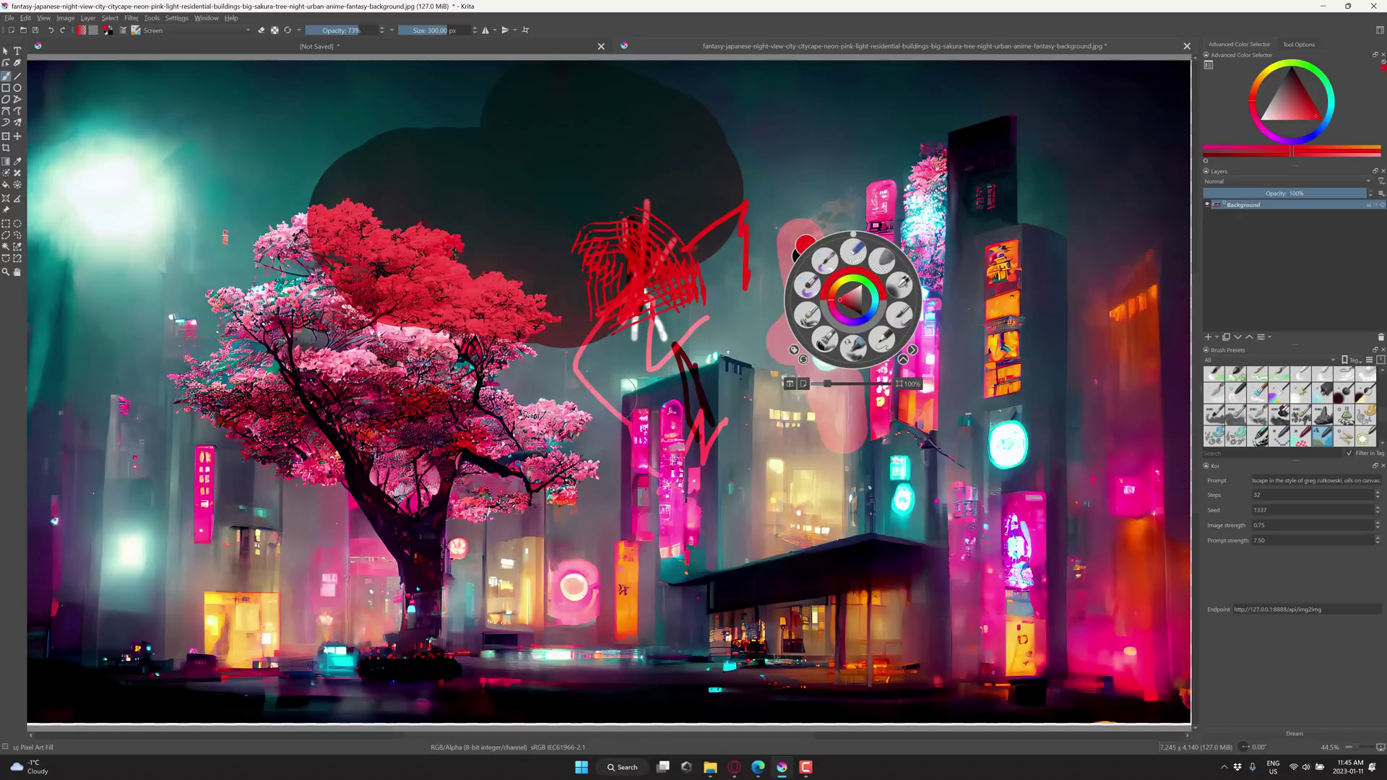
pyautogui.hotkey('alt', 'Tab')
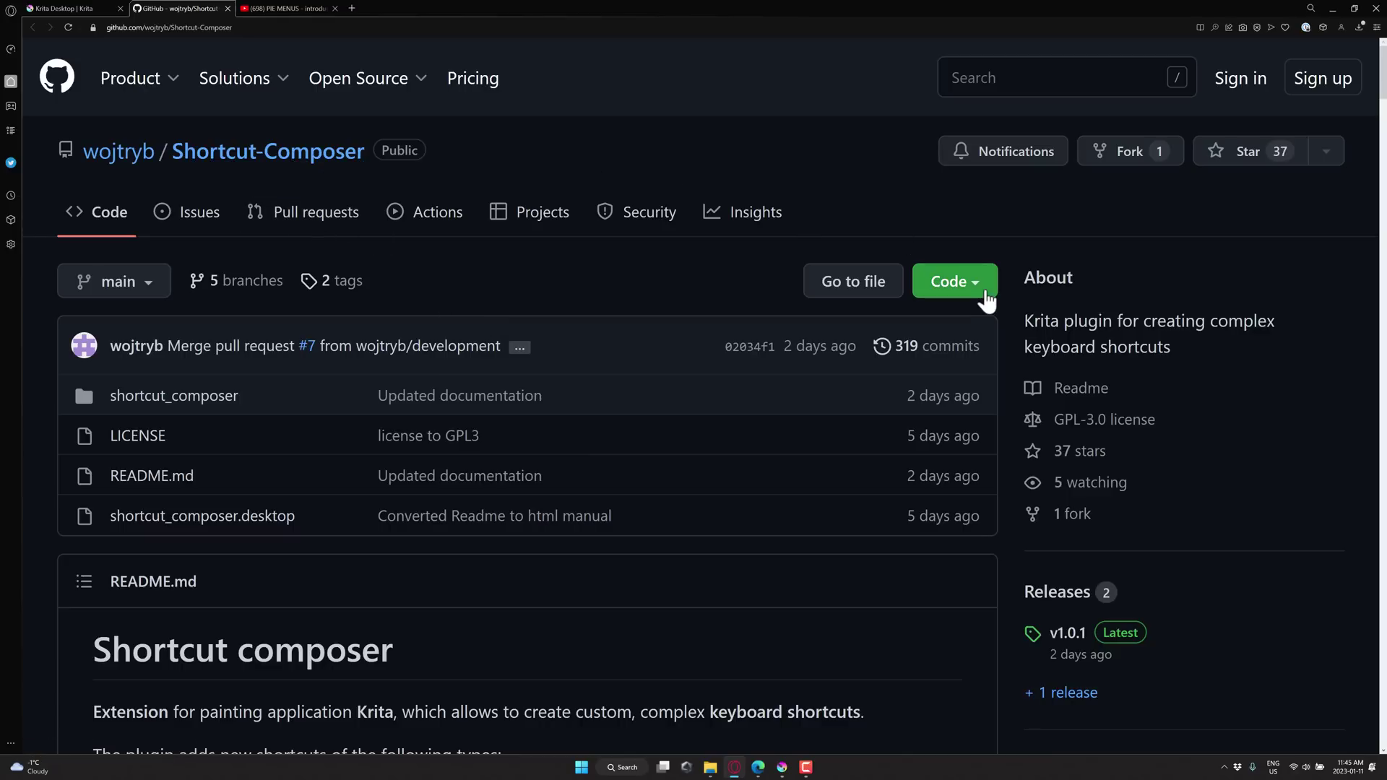
# Step: Check the Code dropdown's clone and Download ZIP options, close it, and return to Krita
pyautogui.click(978, 286)
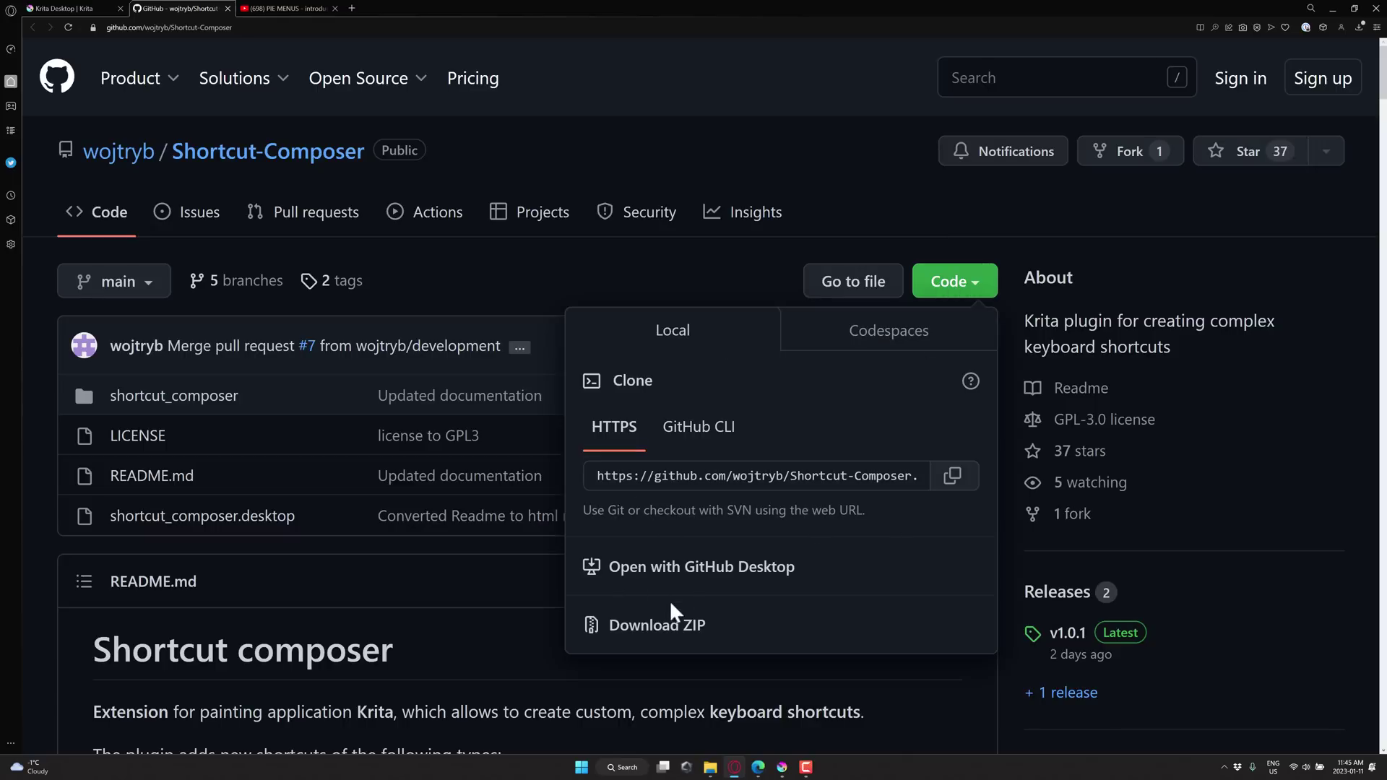
pyautogui.click(456, 695)
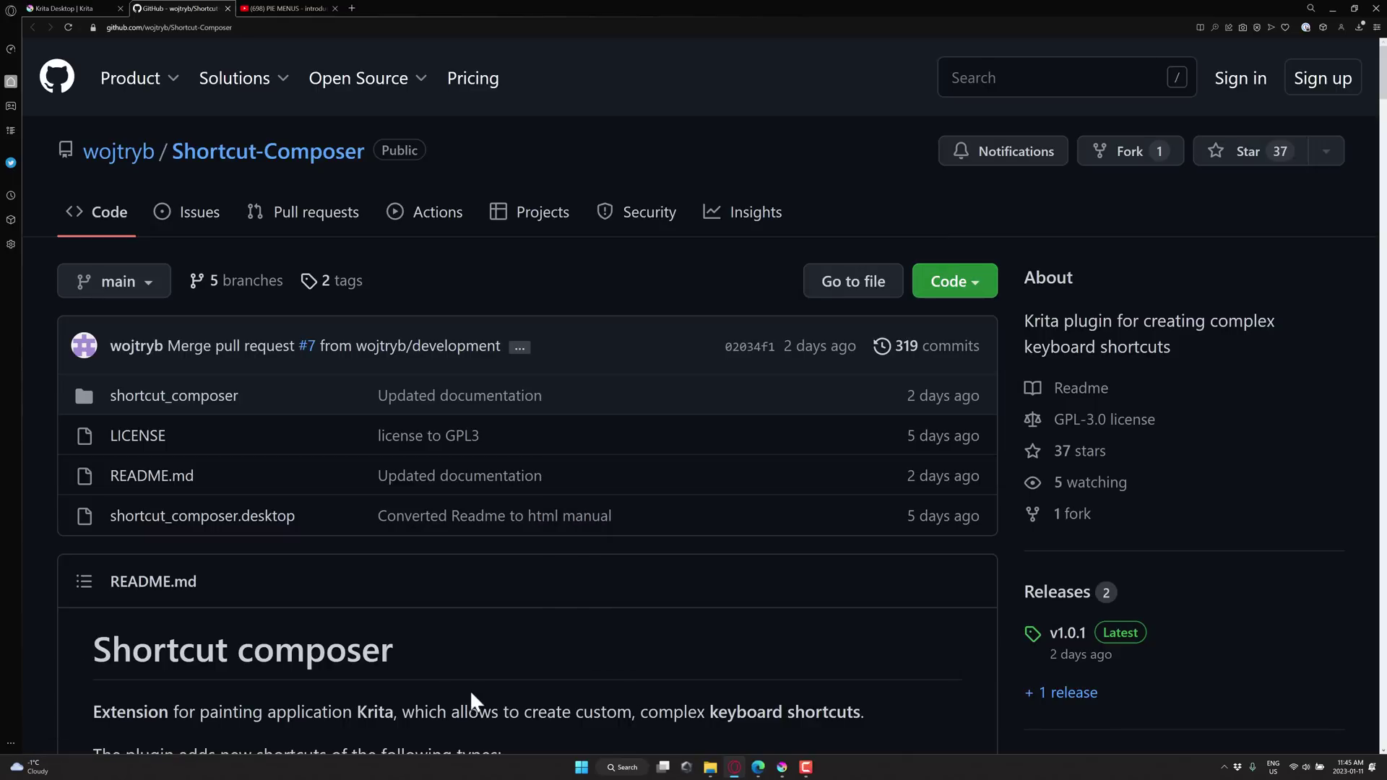
pyautogui.hotkey('alt', 'Tab')
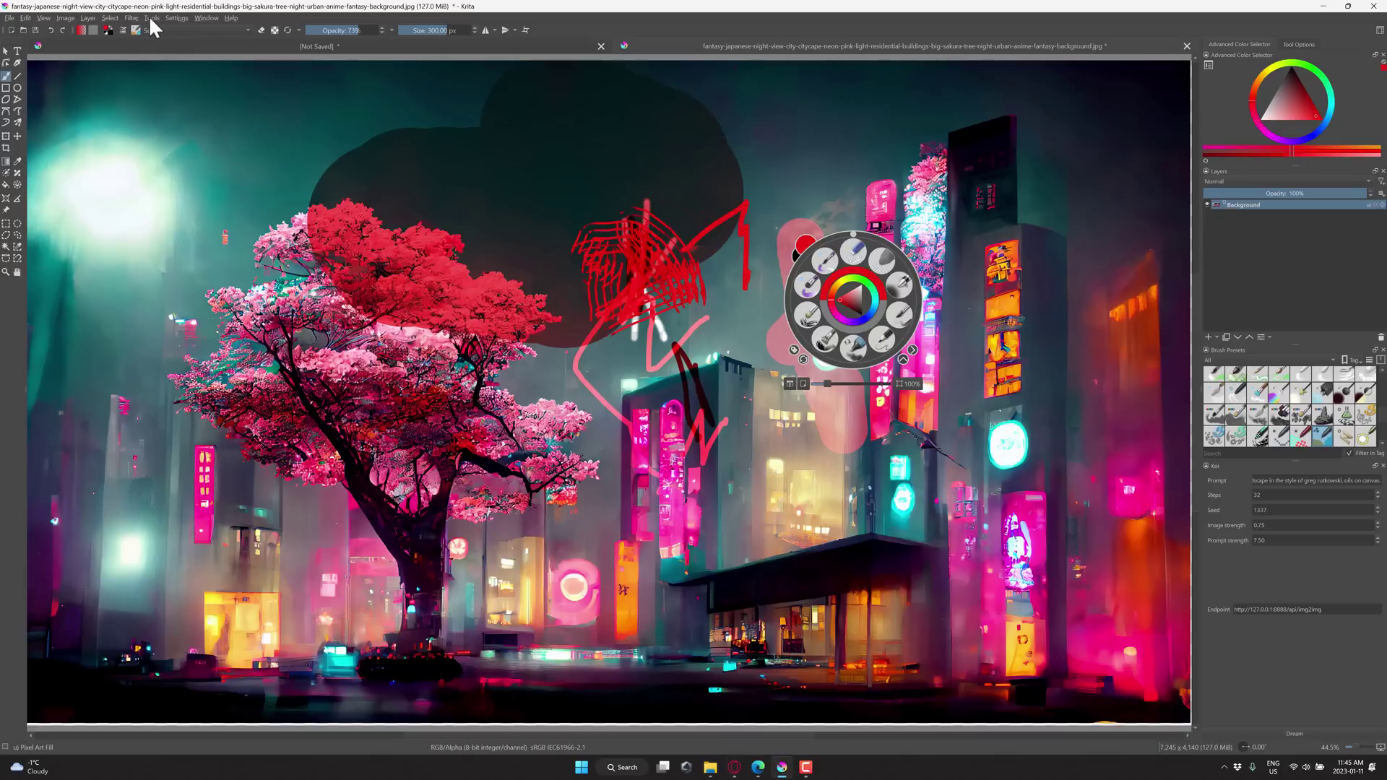
# Step: Browse Krita's Settings and Tools > Scripts menus, close them, and go back to the GitHub page
pyautogui.click(176, 18)
pyautogui.moveTo(150, 18)
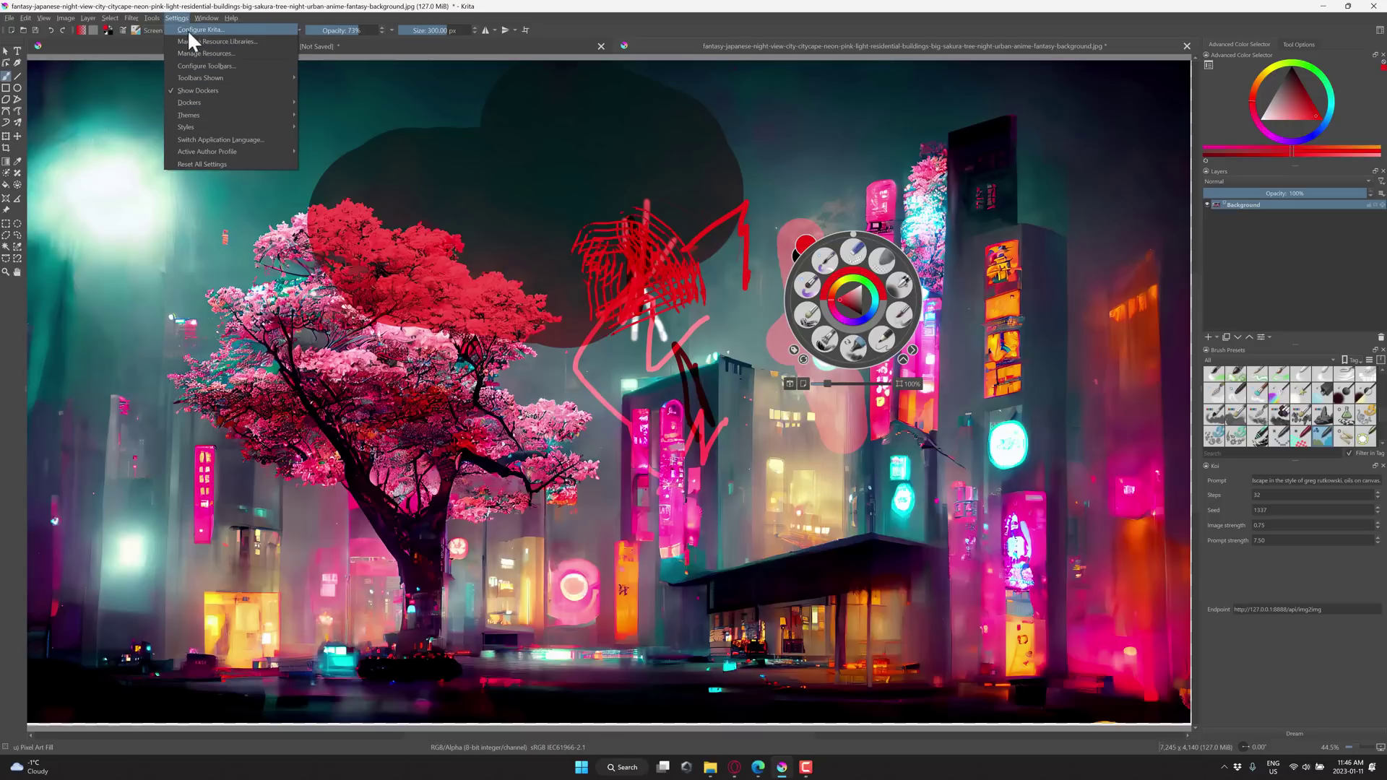
pyautogui.click(522, 427)
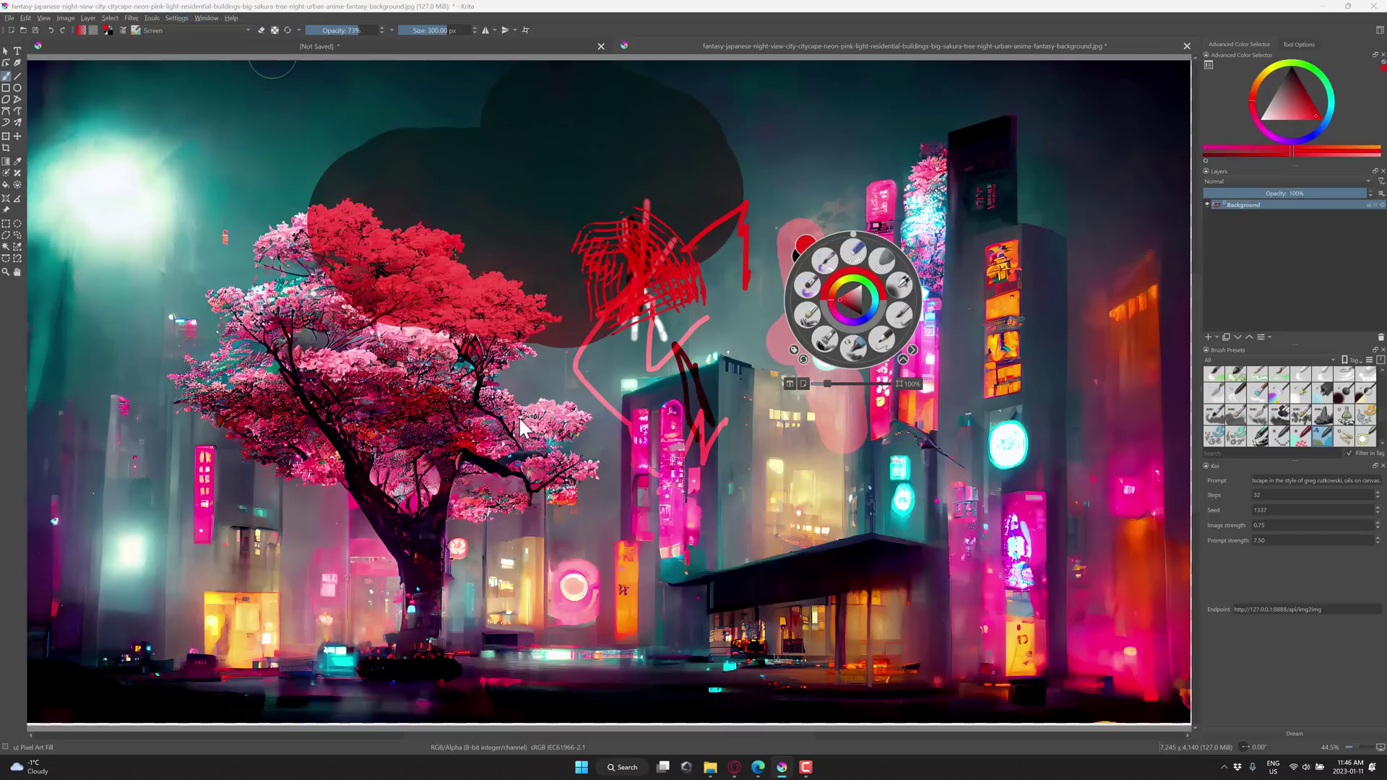
pyautogui.hotkey('alt', 'Tab')
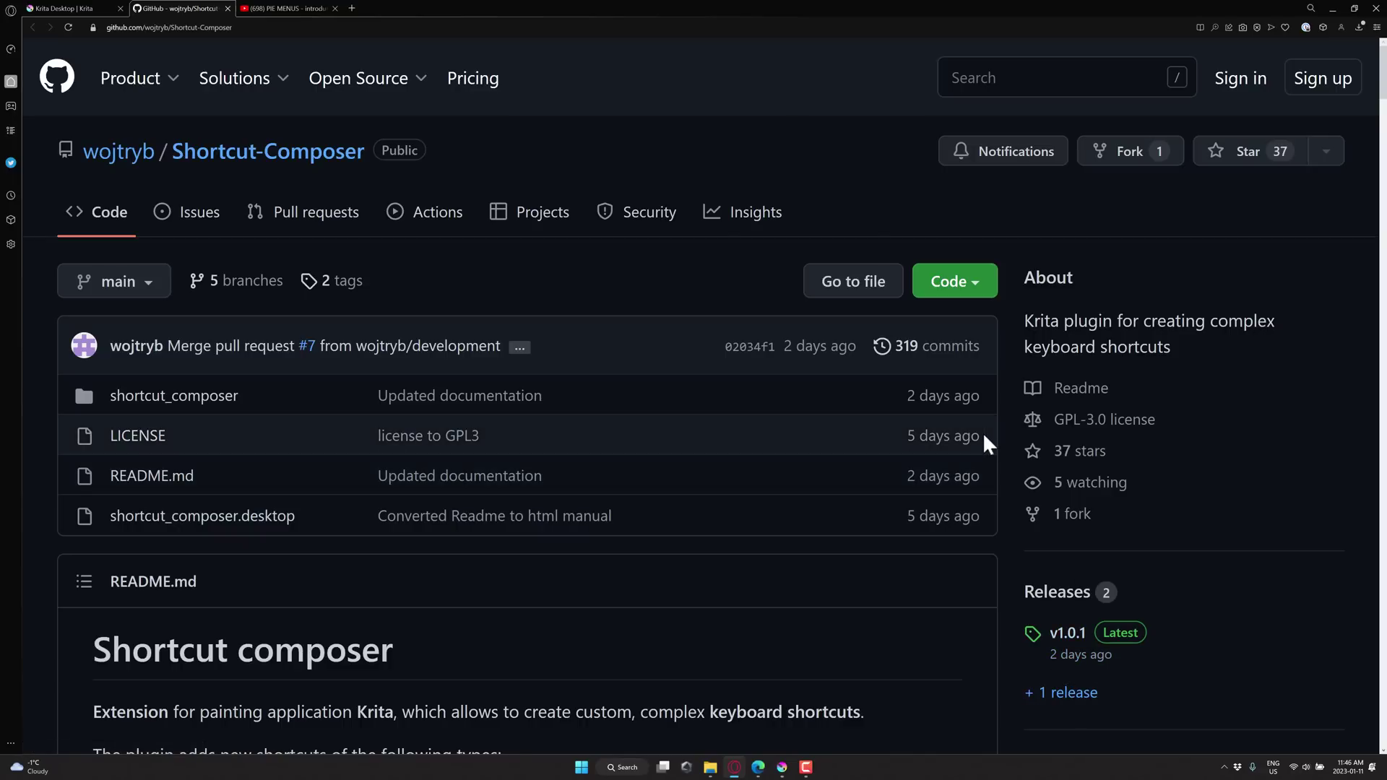
# Step: Switch to the YouTube tab with the PIE MENUS video paused at 7:31
pyautogui.click(289, 9)
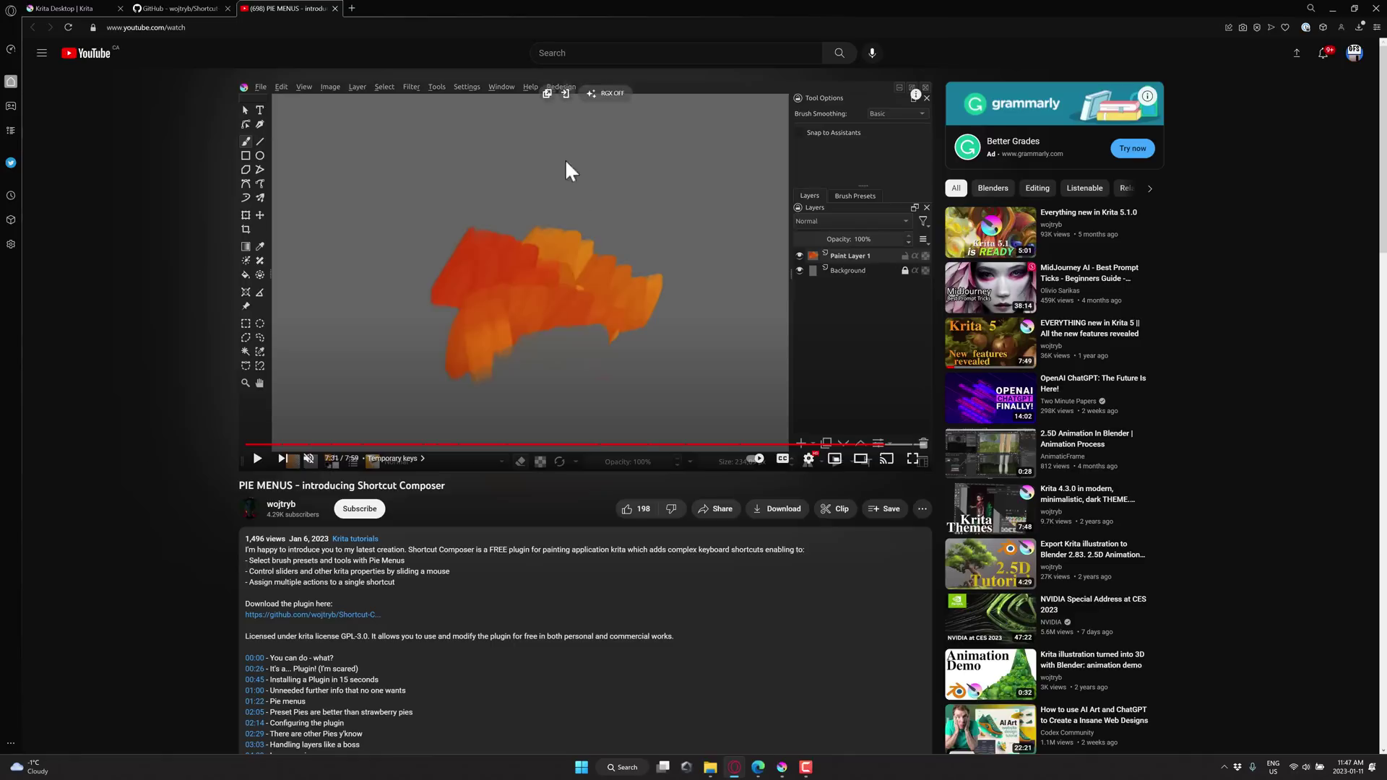
# Step: Switch back to the Shortcut-Composer repository tab on GitHub
pyautogui.click(177, 8)
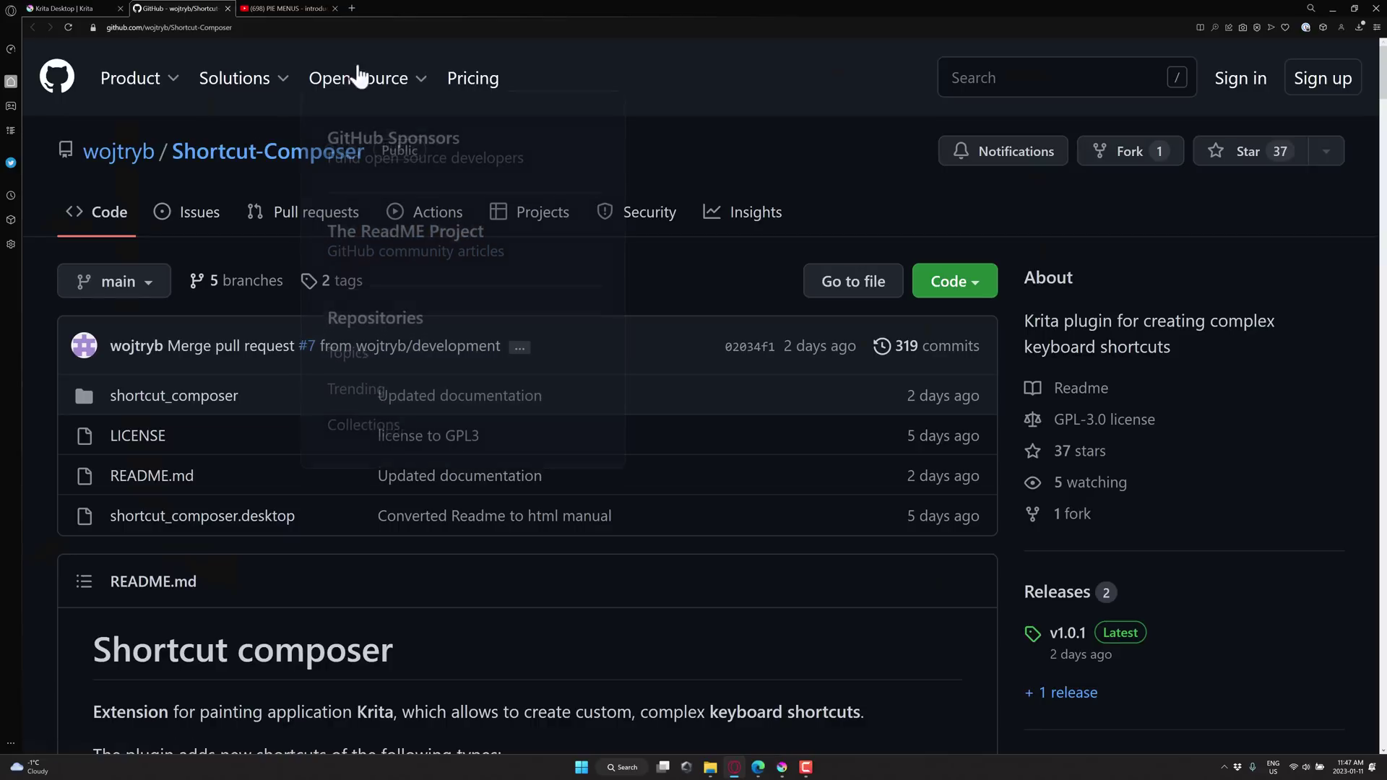